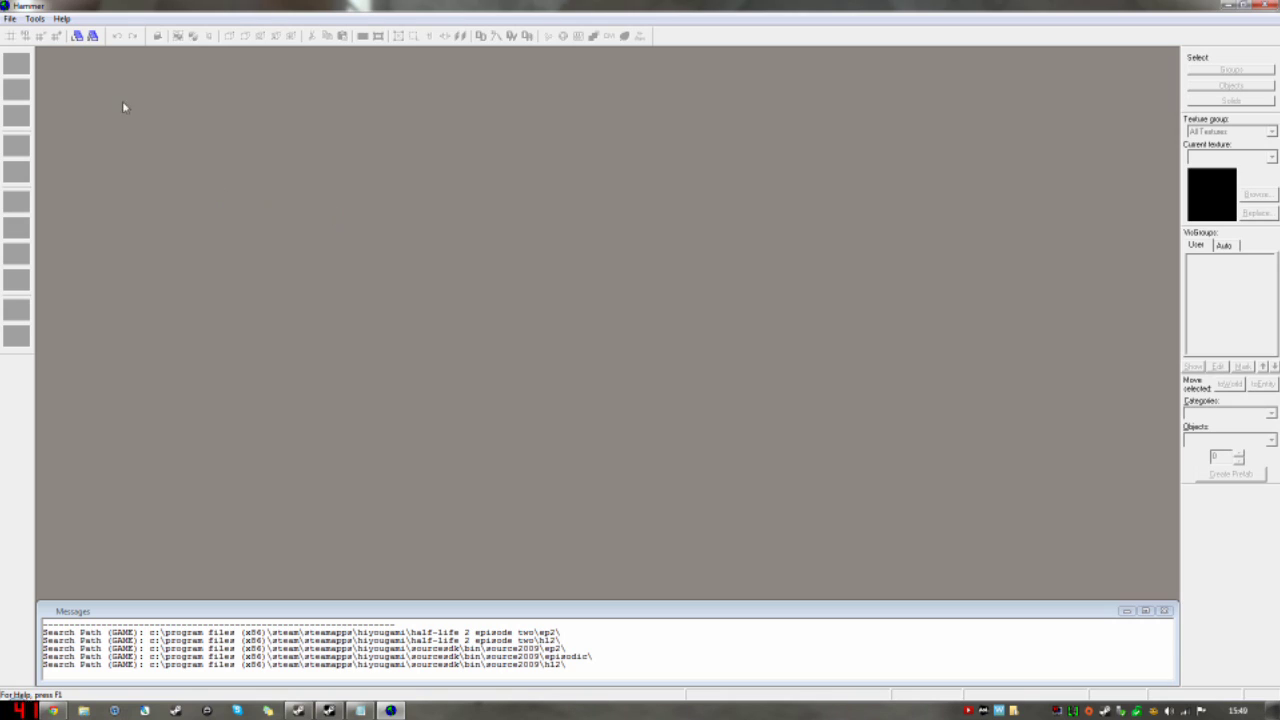
# Step: Open the map file tiny_baby_map.vmf
pyautogui.click(10, 18)
pyautogui.click(52, 69)
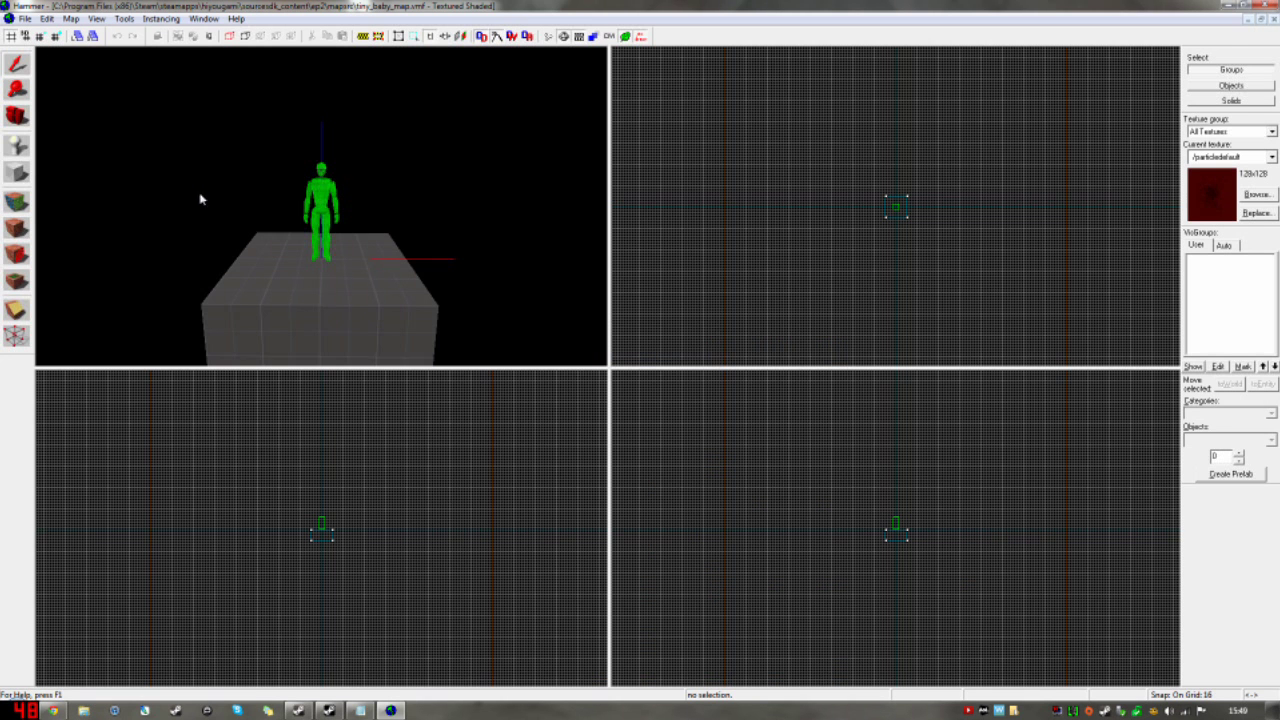
pyautogui.press('d')
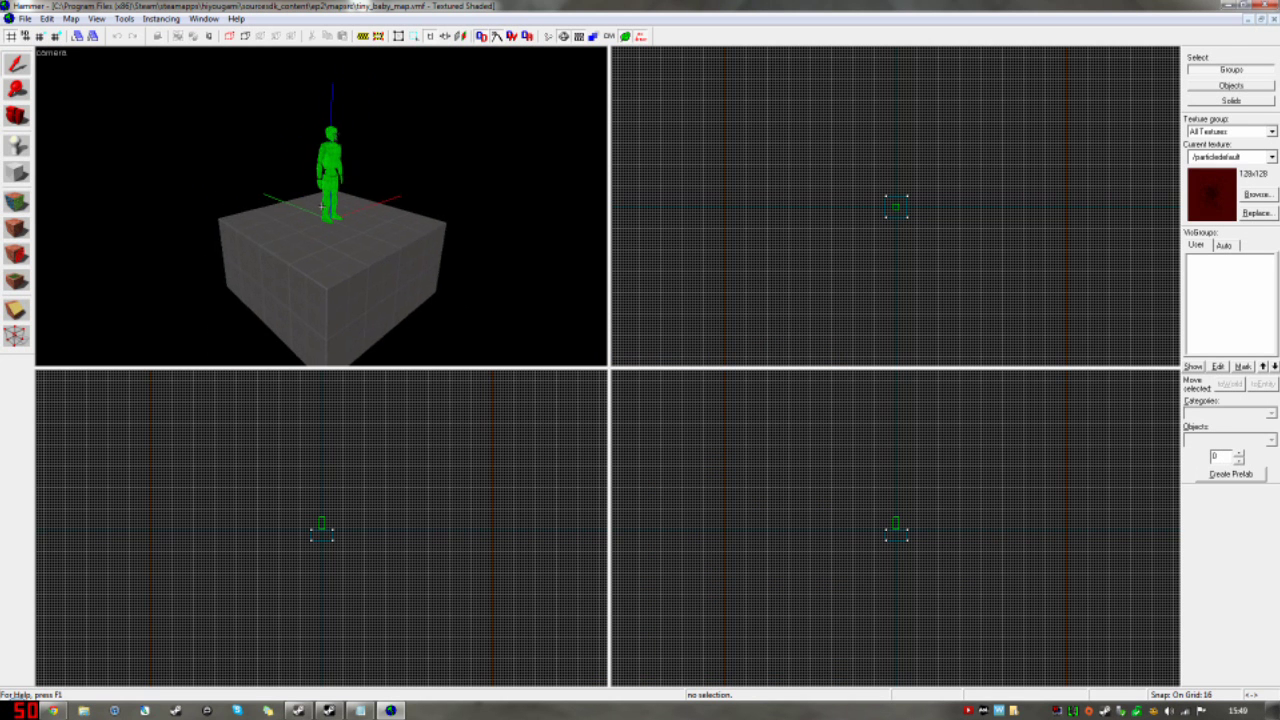
pyautogui.press('w')
pyautogui.press('a')
pyautogui.press('a')
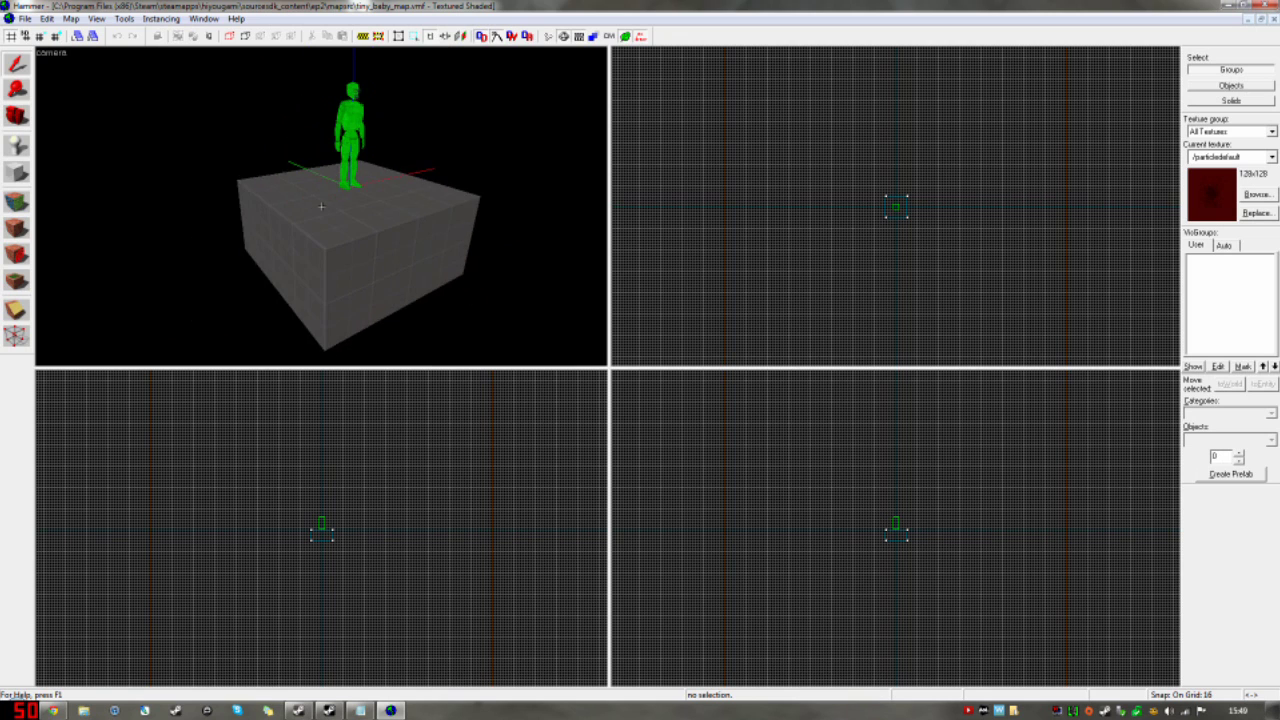
pyautogui.press('d')
pyautogui.press('z')
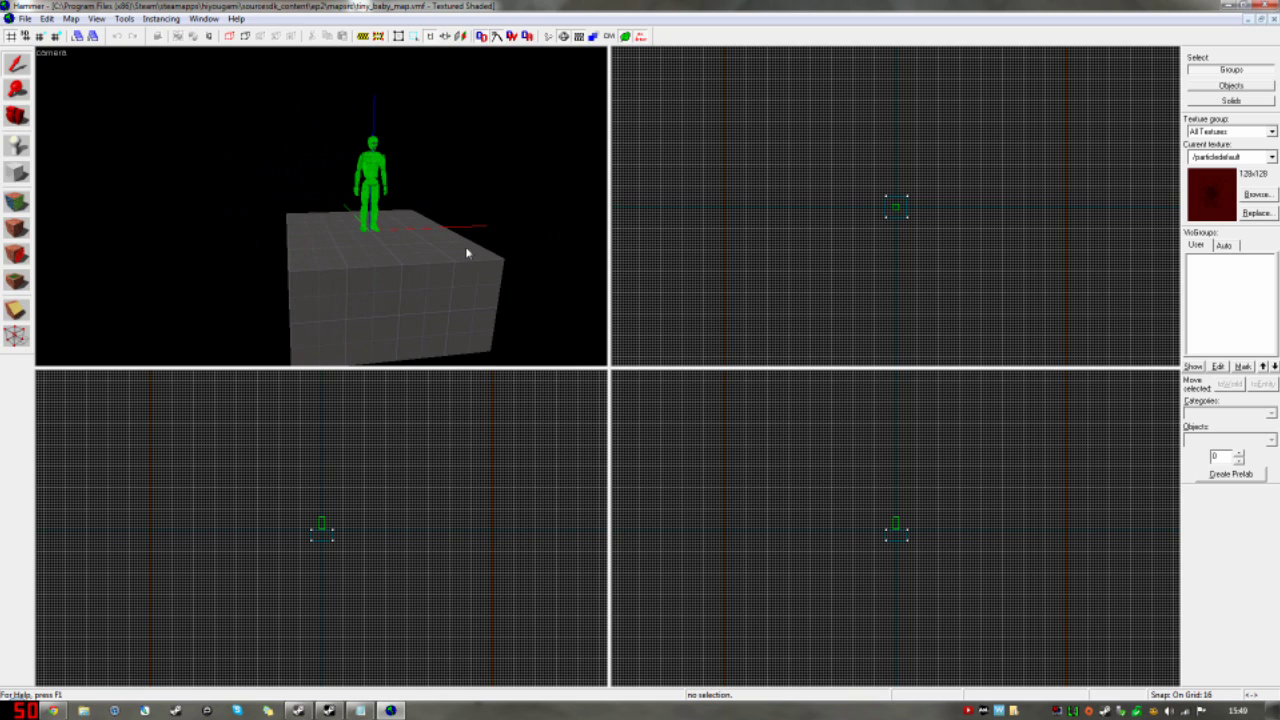
# Step: Select the block beneath the player start and set the snap grid to 32 units
pyautogui.click(465, 253)
pyautogui.scroll(4, 909, 220)
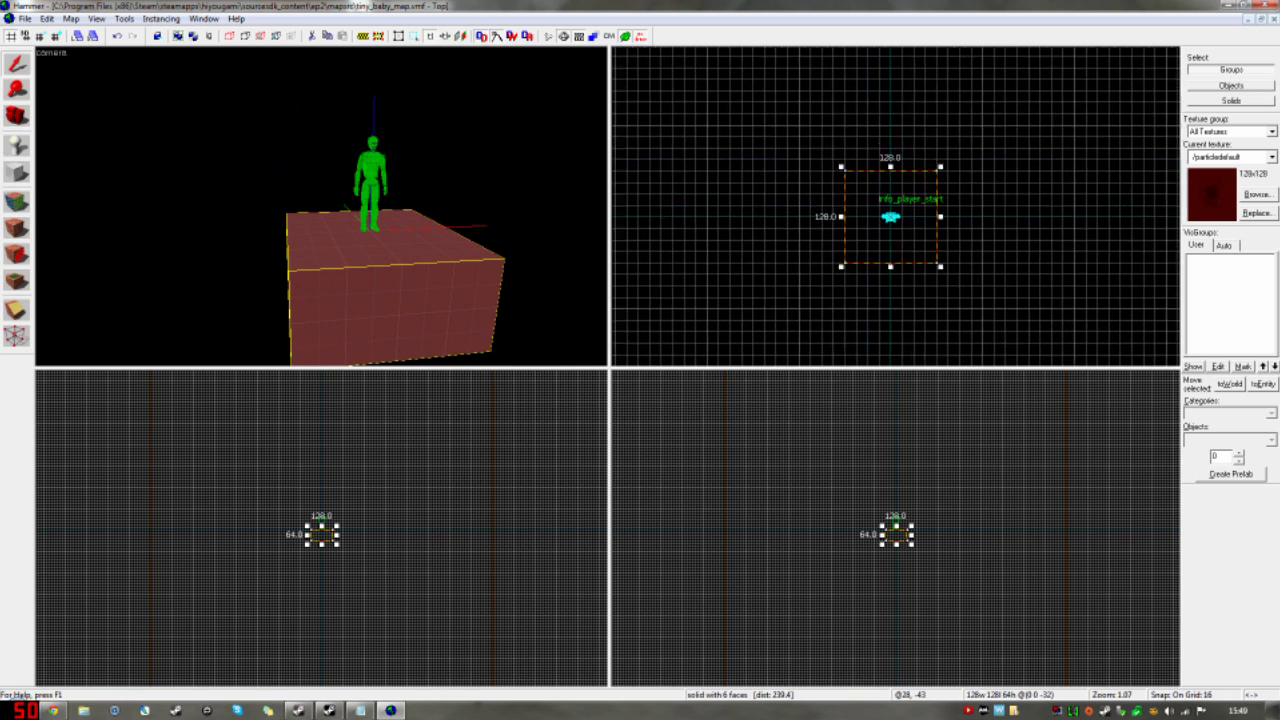
pyautogui.moveTo(911, 250); pyautogui.dragTo(917, 260, button='middle')
pyautogui.press(']')
pyautogui.press('[')
pyautogui.press(']')
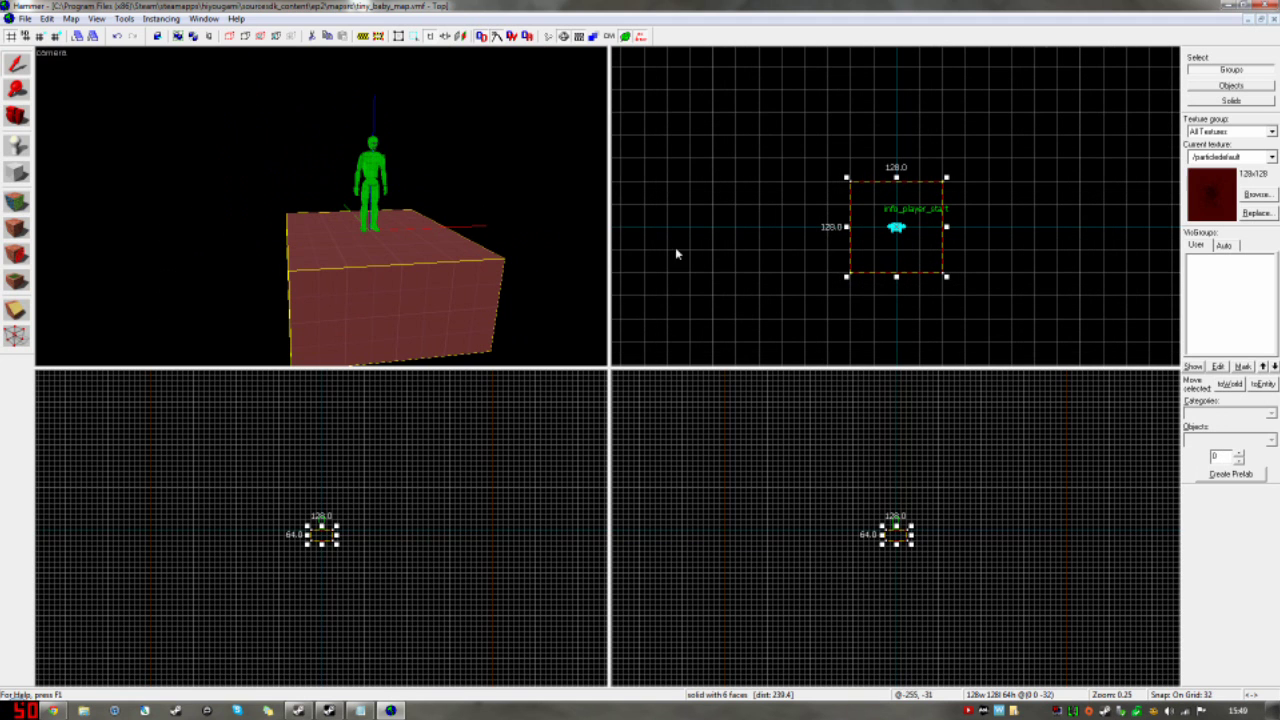
pyautogui.press('z')
pyautogui.press('w')
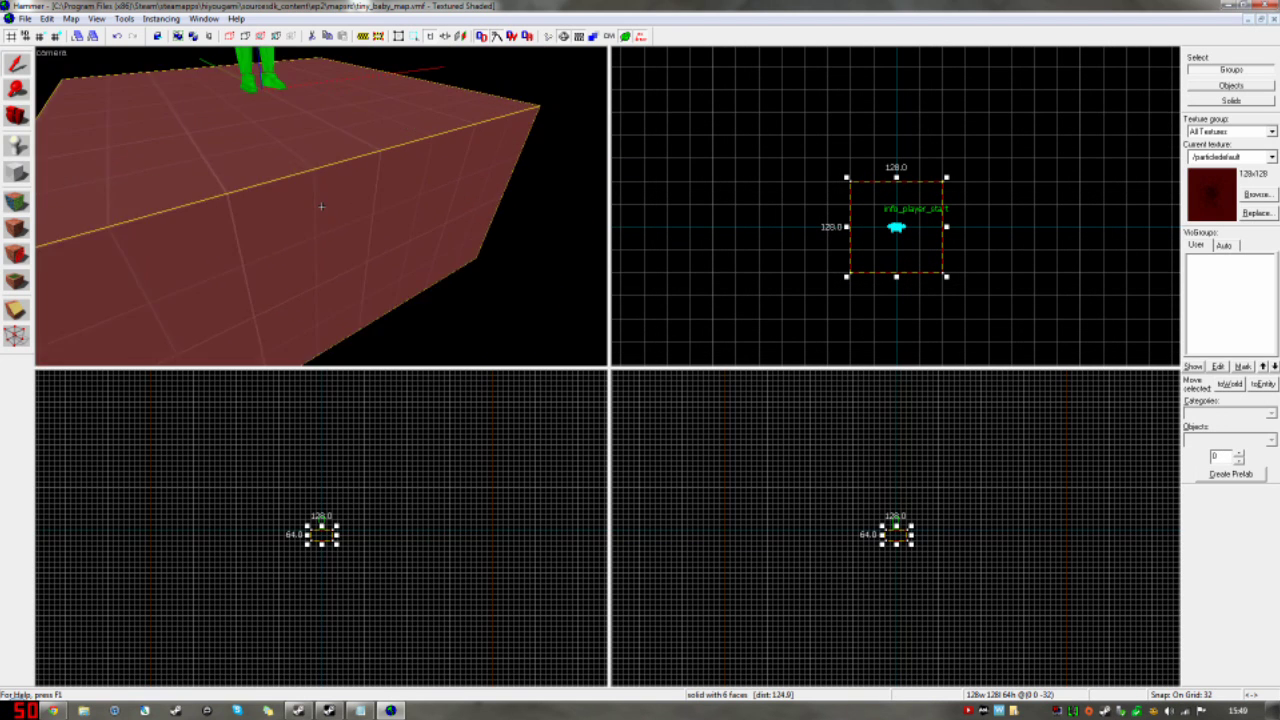
pyautogui.press('s')
pyautogui.press('w')
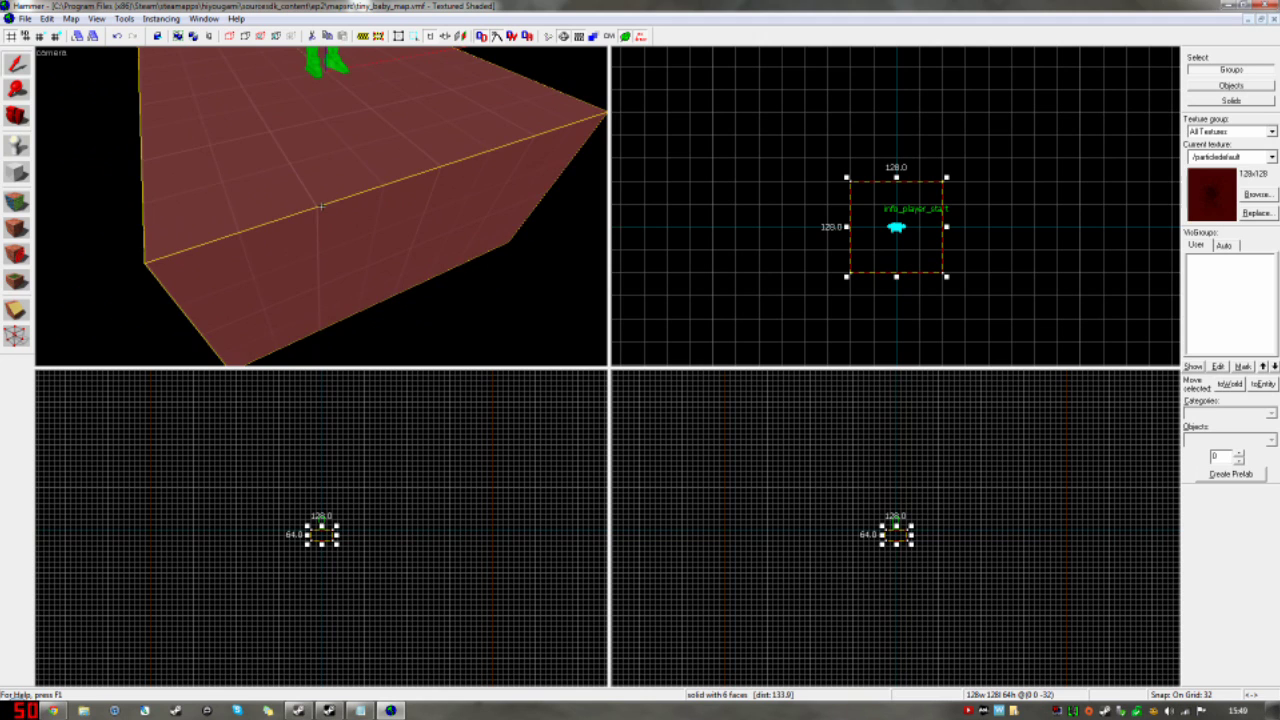
pyautogui.press('s')
pyautogui.press('z')
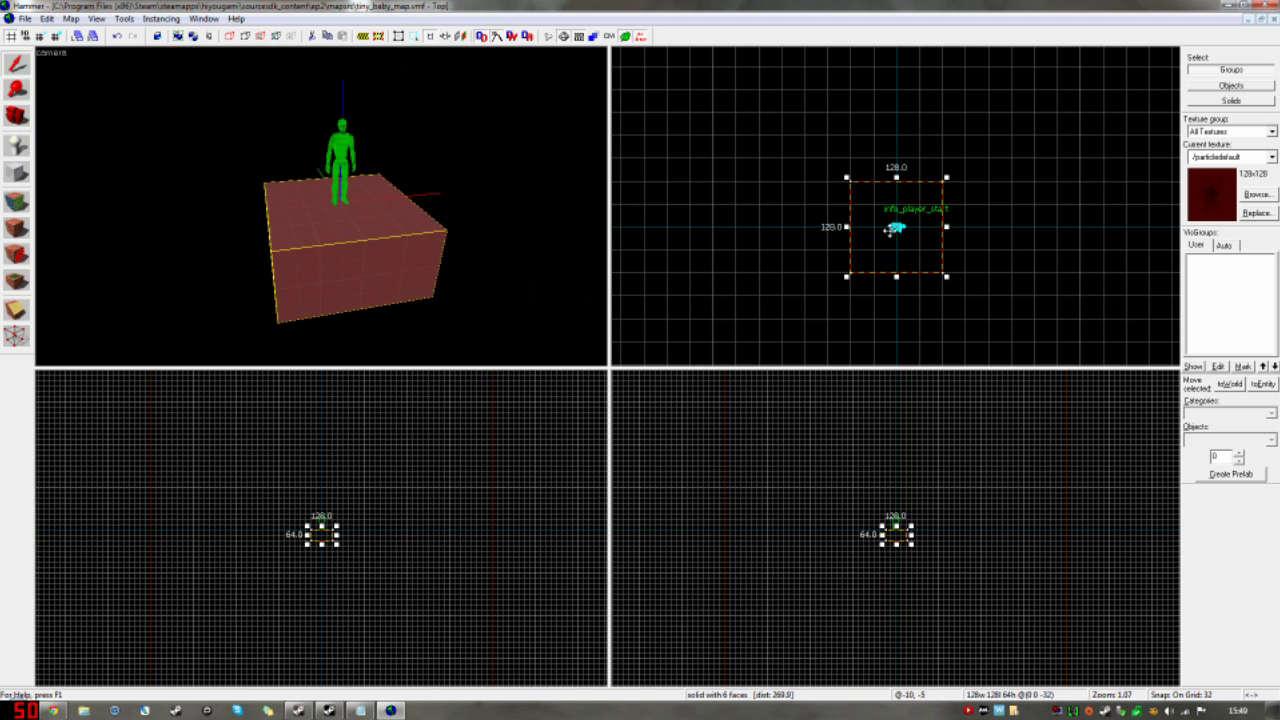
# Step: Copy the block against its west side, stretch the copy to 704 units long, and set the snap grid to 128
pyautogui.keyDown('shift'); pyautogui.moveTo(889, 230); pyautogui.dragTo(674, 221); pyautogui.keyUp('shift')
pyautogui.scroll(-4, 801, 226)
pyautogui.press(']')
pyautogui.press(']')
pyautogui.scroll(-4, 801, 223)
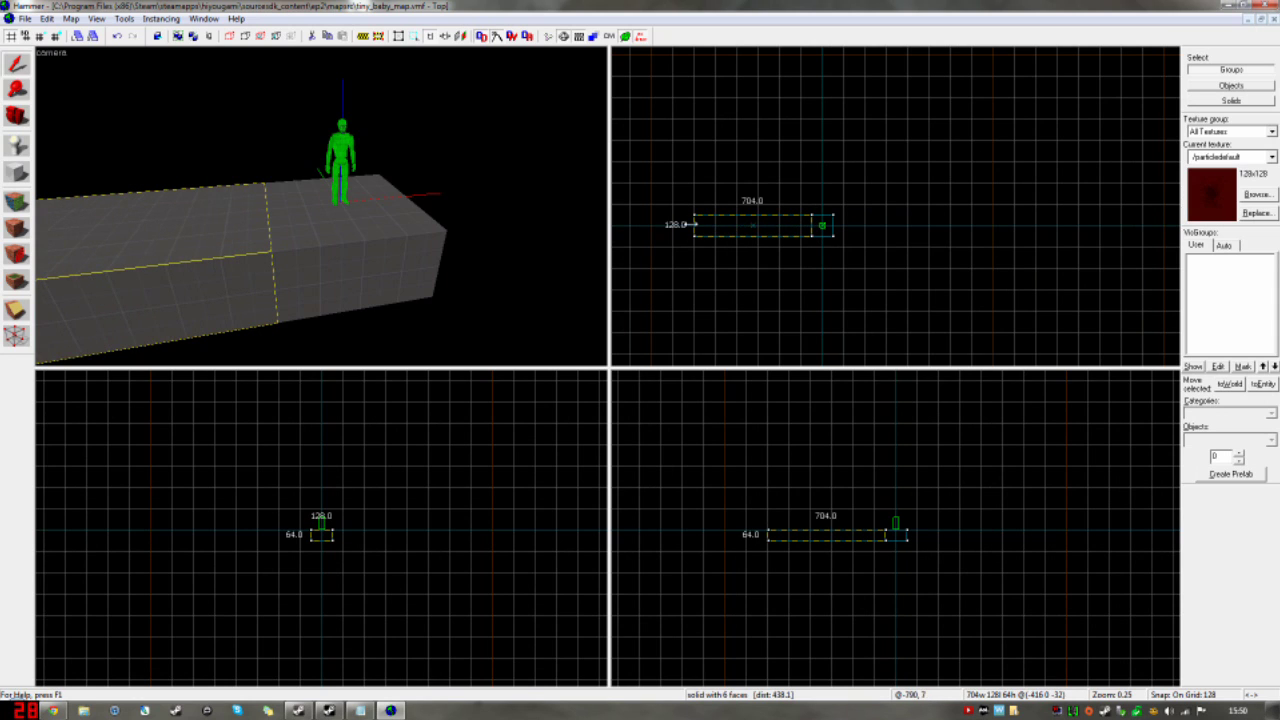
# Step: Edit the long block's vertices, spreading its two far-end corners outward symmetrically to a width of 1536 units
pyautogui.hotkey('shift', 'v')
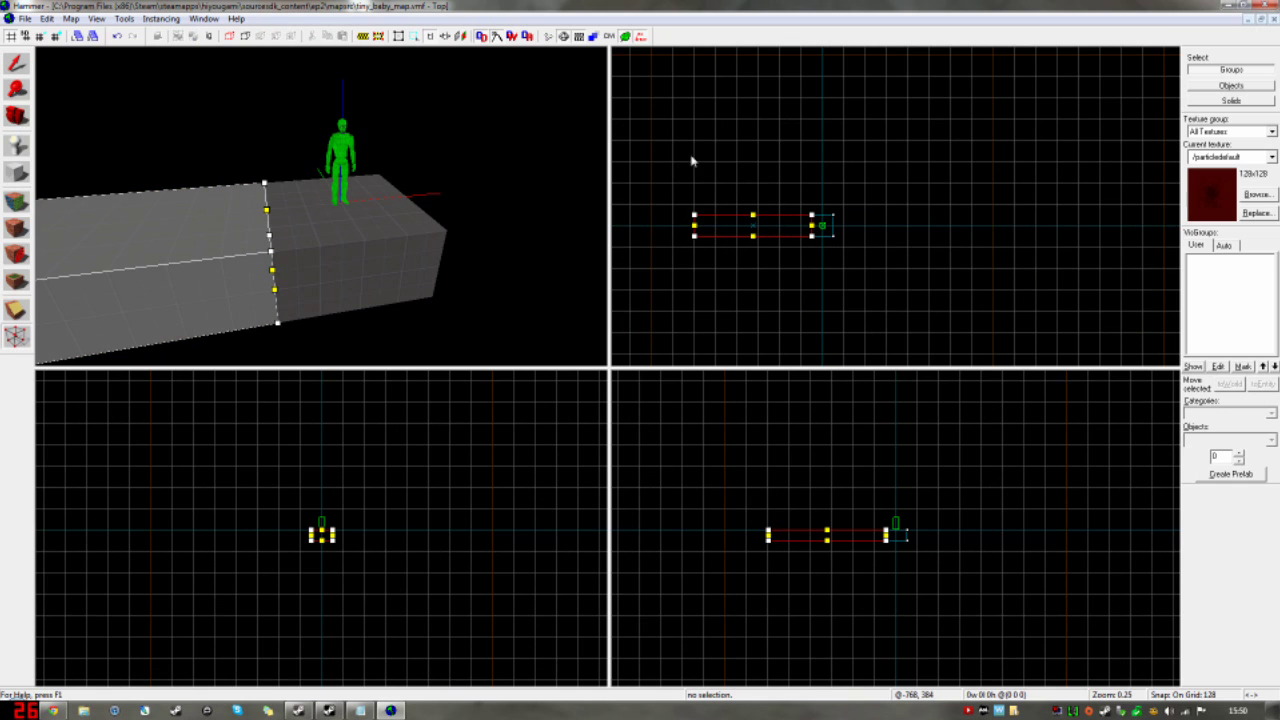
pyautogui.moveTo(694, 216); pyautogui.dragTo(694, 97)
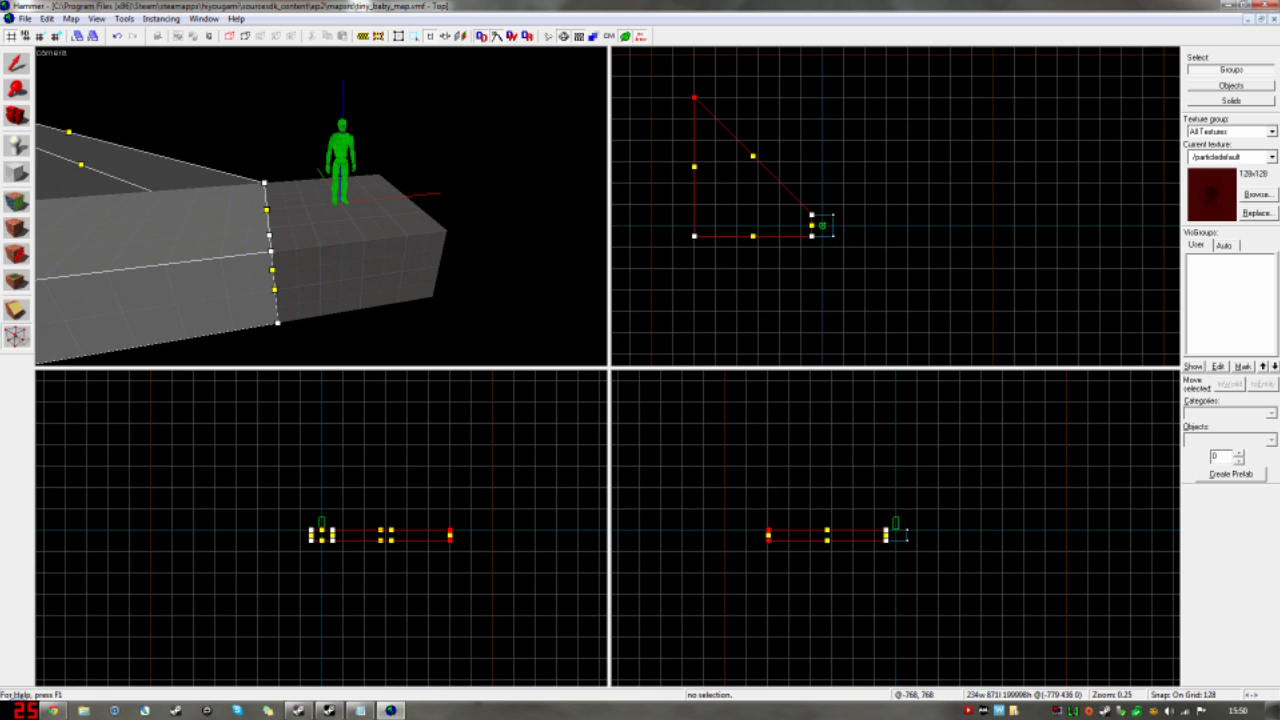
pyautogui.moveTo(694, 236); pyautogui.dragTo(694, 353)
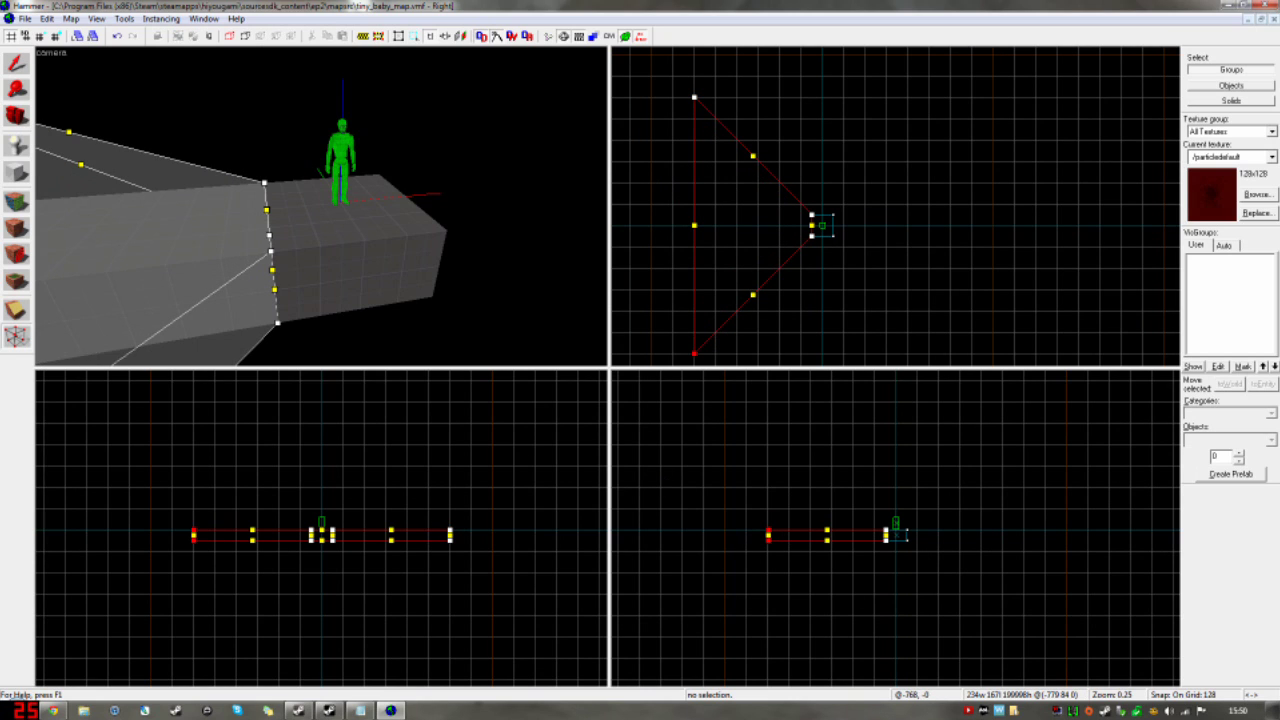
# Step: Raise the widened piece's south-west corner so its overall height is 576 units, and delete the piece
pyautogui.moveTo(193, 535); pyautogui.dragTo(193, 448)
pyautogui.hotkey('shift', 's')
pyautogui.press('z')
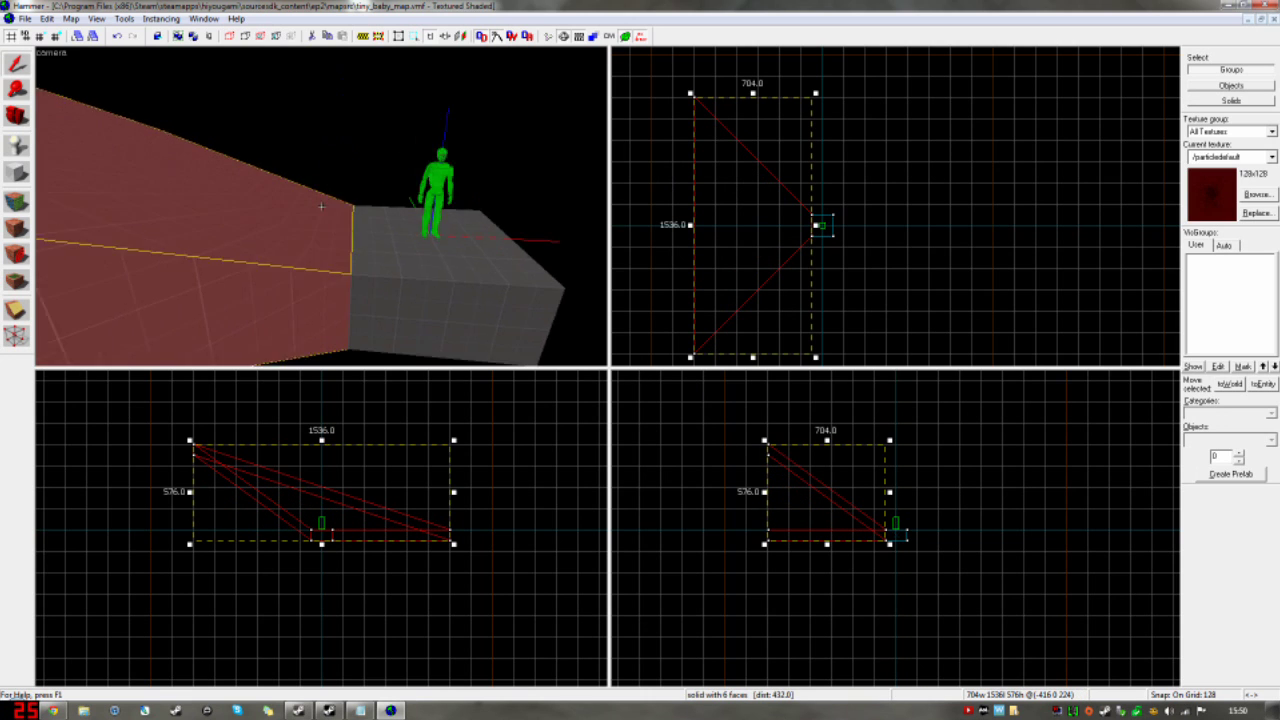
pyautogui.press('a')
pyautogui.press('w')
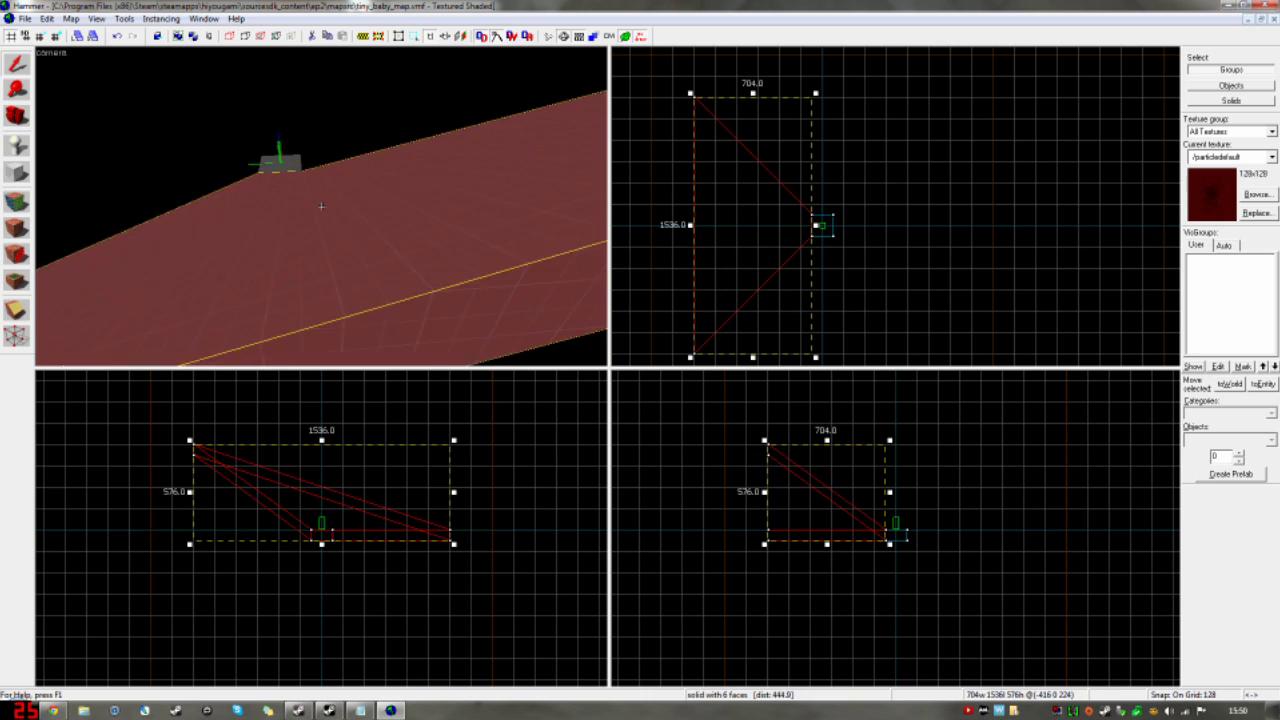
pyautogui.press('s')
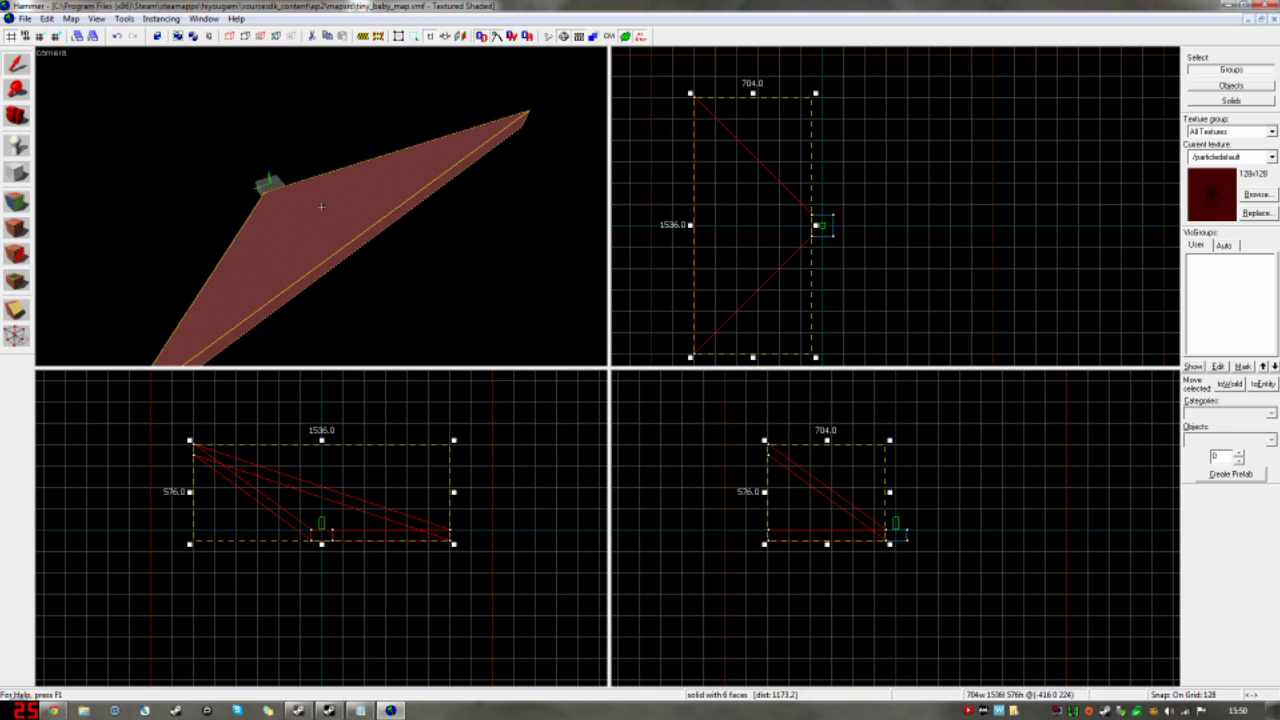
pyautogui.press('Delete')
# Step: Copy the centre block against its west side with the snap grid at 64, stretching the copy to 960 units long
pyautogui.click(272, 192)
pyautogui.scroll(6, 862, 229)
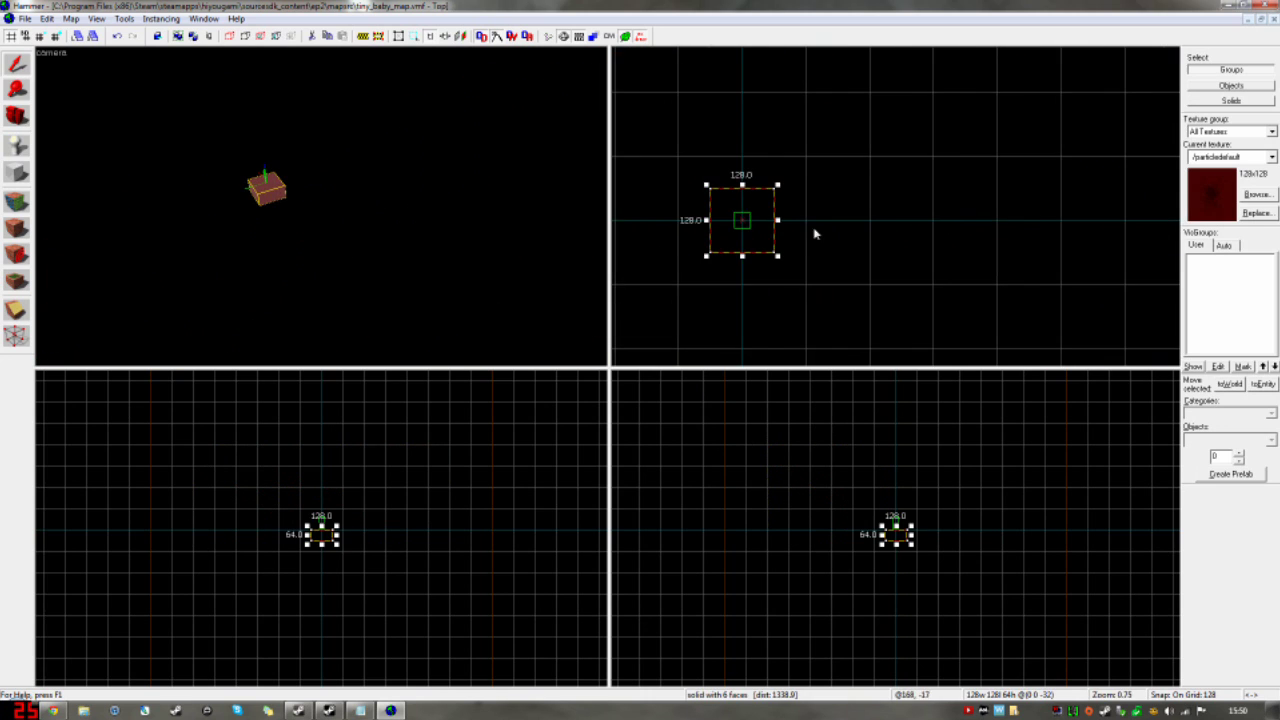
pyautogui.press('[')
pyautogui.moveTo(738, 217)
pyautogui.mouseDown()
pyautogui.moveTo(671, 221)
pyautogui.moveTo(825, 220)
pyautogui.moveTo(612, 211)
pyautogui.moveTo(743, 211)
pyautogui.mouseUp()
pyautogui.scroll(-4, 678, 223)
pyautogui.hotkey('shift', 'b')
pyautogui.scroll(-4, 740, 197)
pyautogui.hotkey('shift', 's')
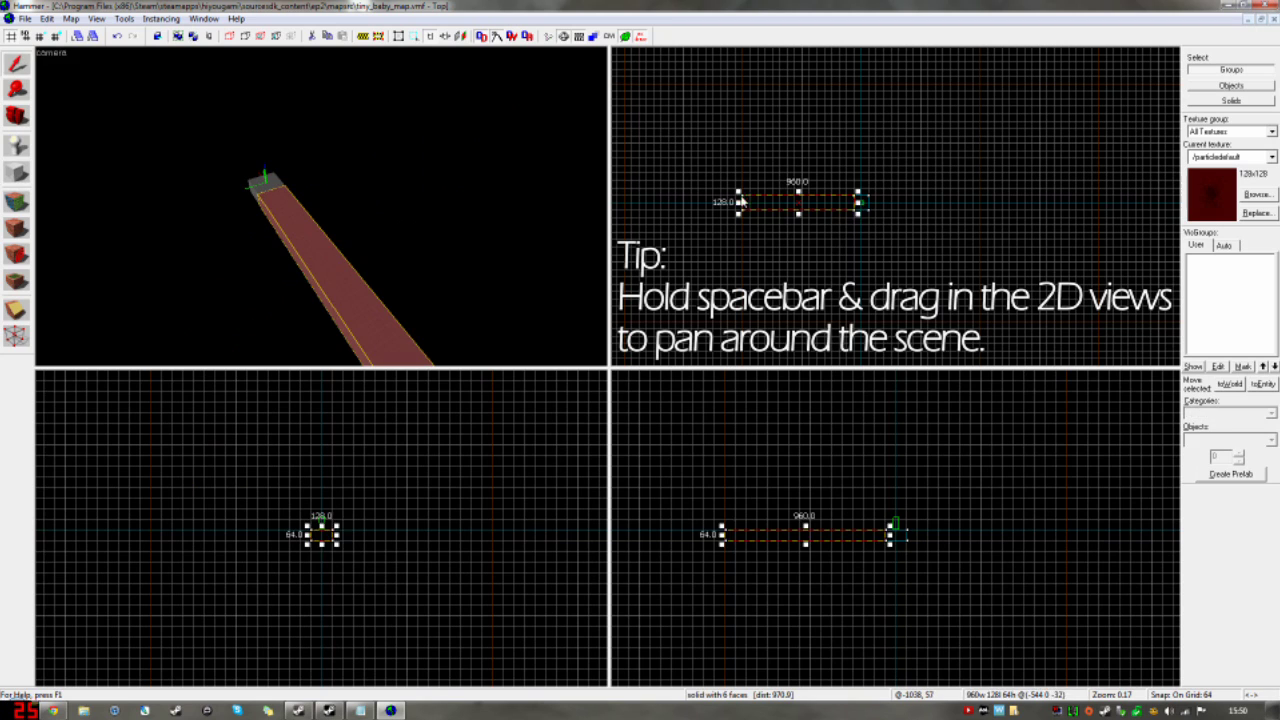
# Step: Spread the two far-end corners of the 960-unit block outward in the top view to a width of 2048 units
pyautogui.hotkey('shift', 'b')
pyautogui.hotkey('shift', 's')
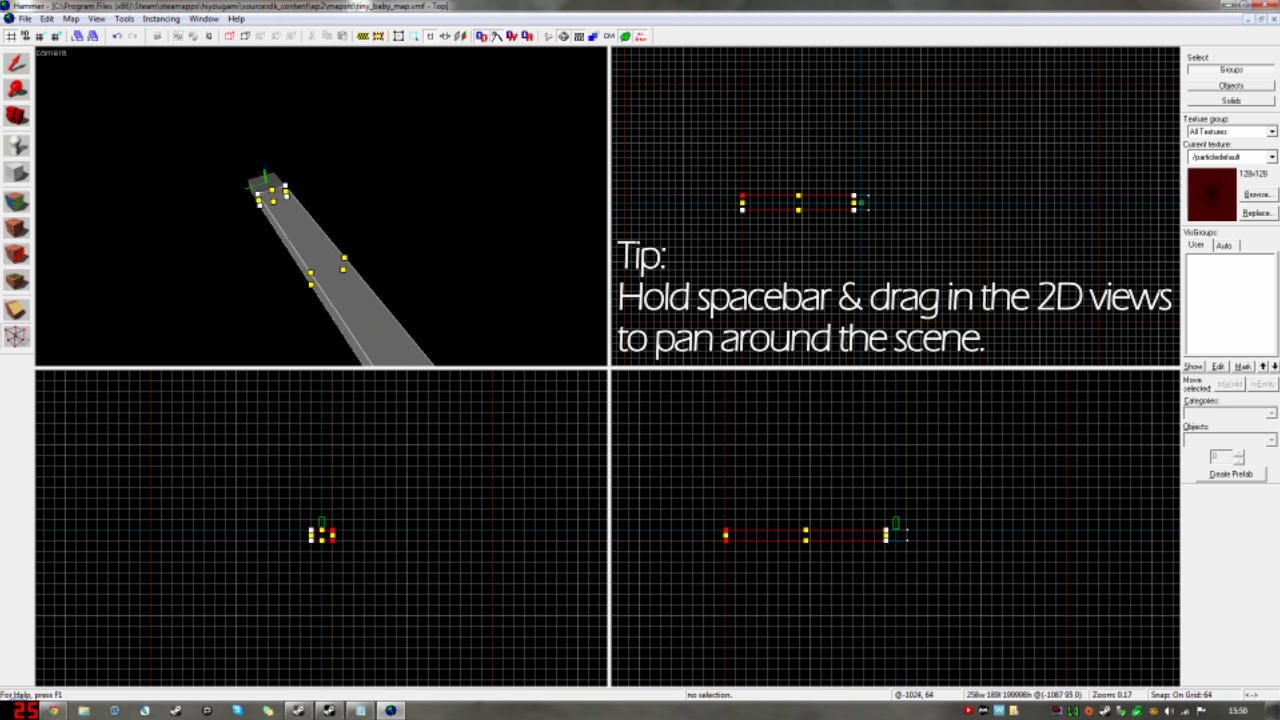
pyautogui.moveTo(742, 195); pyautogui.dragTo(742, 84)
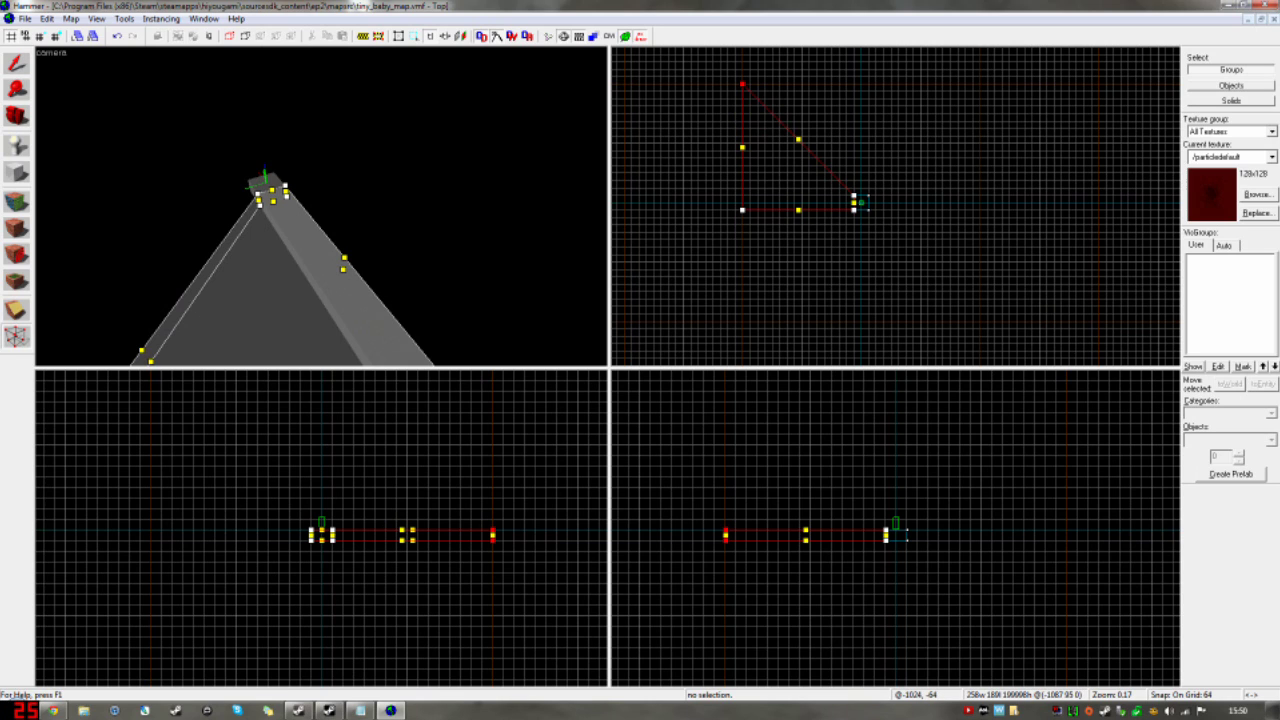
pyautogui.moveTo(742, 210); pyautogui.dragTo(742, 321)
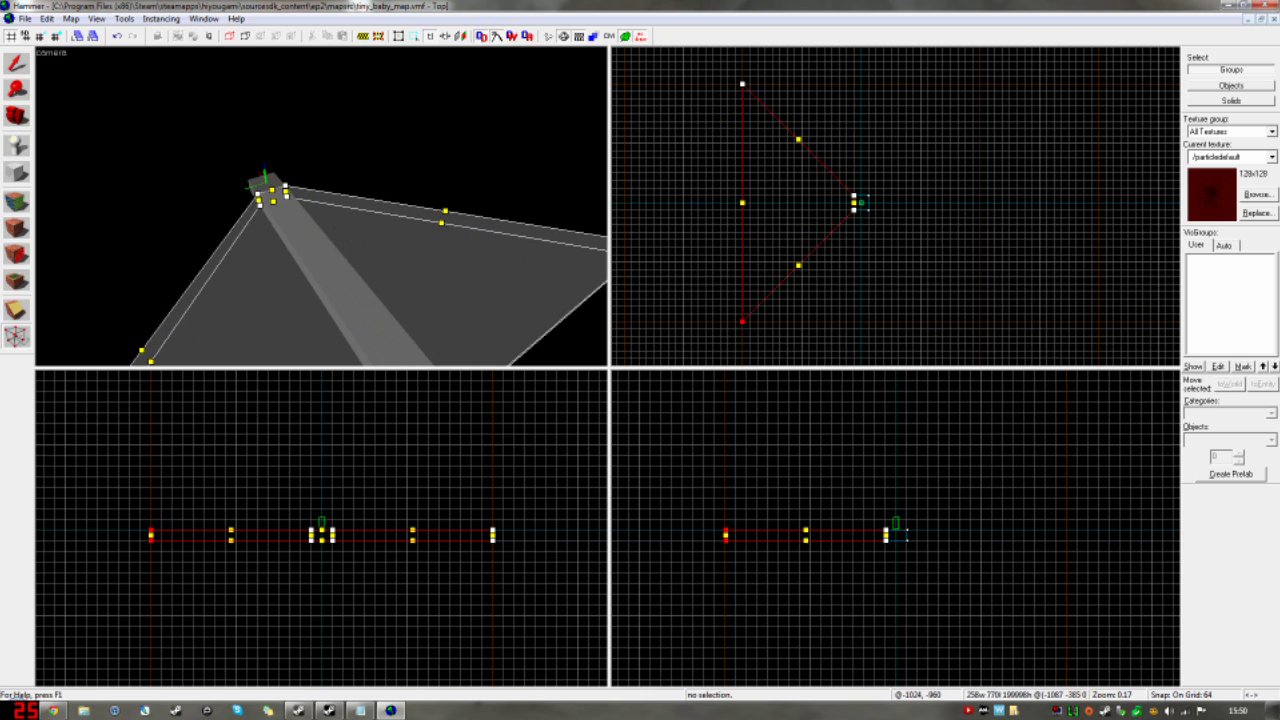
pyautogui.hotkey('shift', 's')
pyautogui.press('z')
pyautogui.press('w')
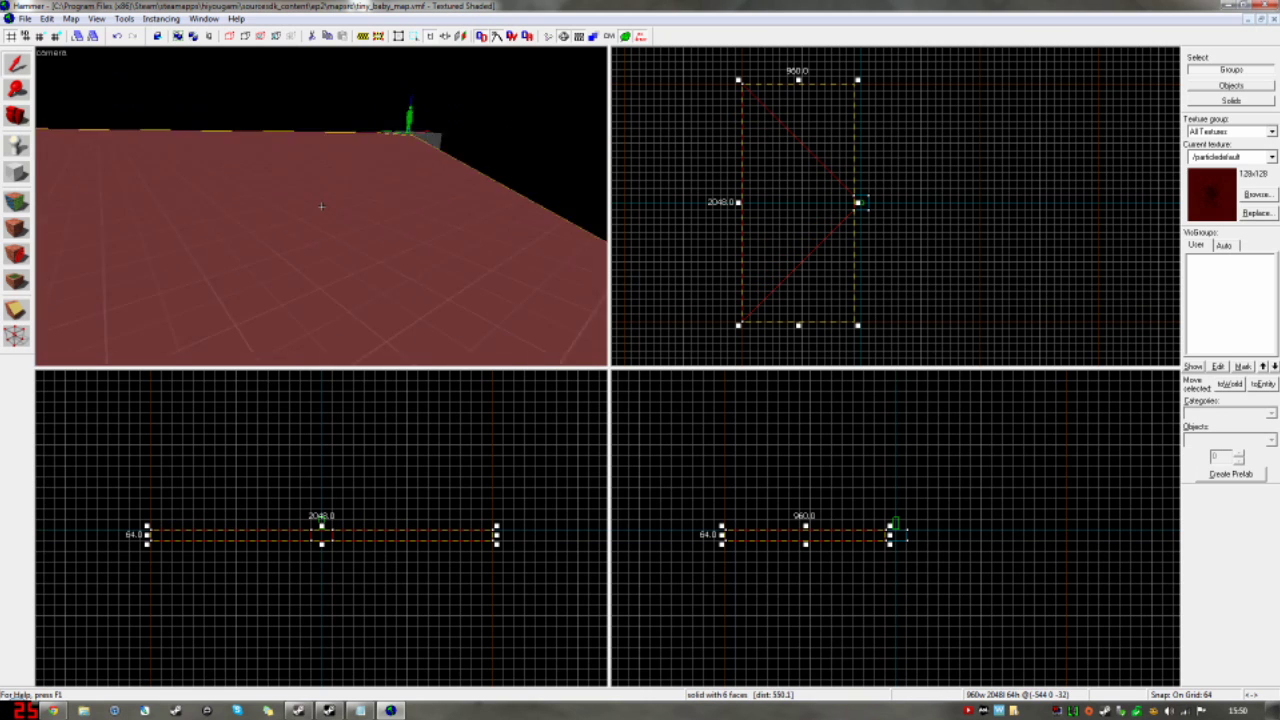
pyautogui.press('s')
pyautogui.press('z')
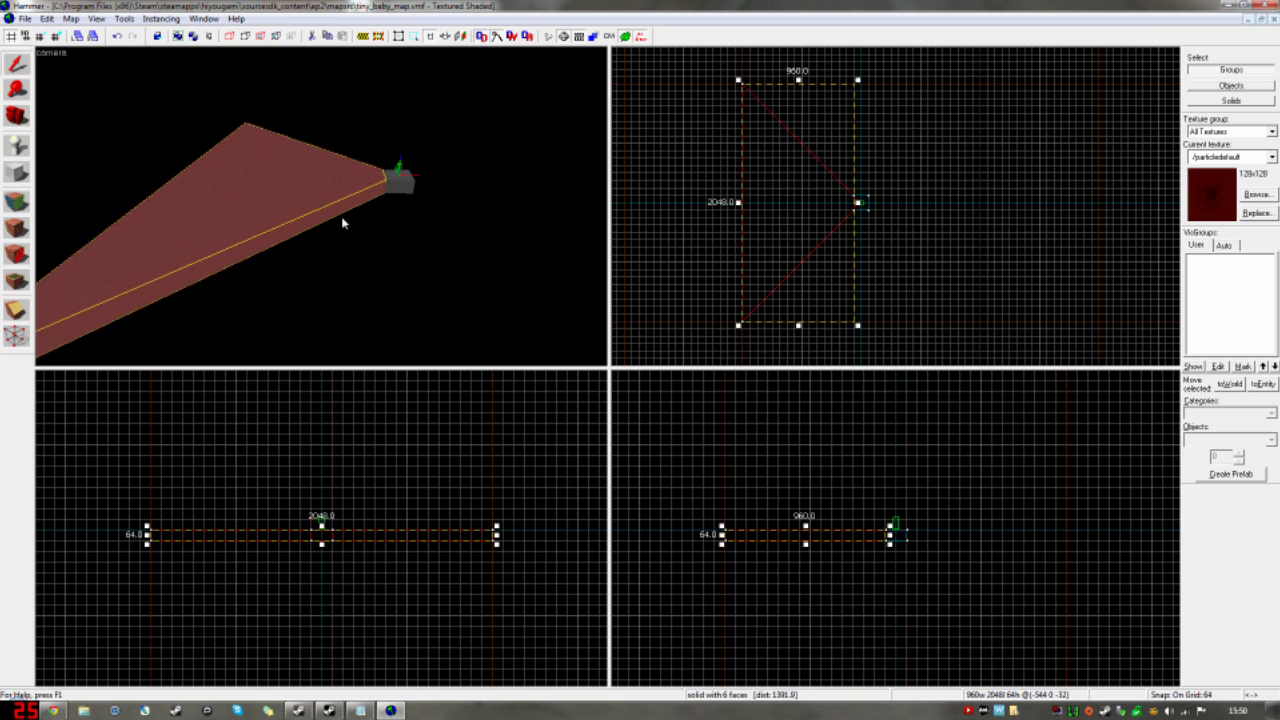
pyautogui.hotkey('shift', 'v')
pyautogui.moveTo(725, 535)
pyautogui.mouseDown()
pyautogui.moveTo(725, 509)
pyautogui.moveTo(725, 540)
pyautogui.mouseUp()
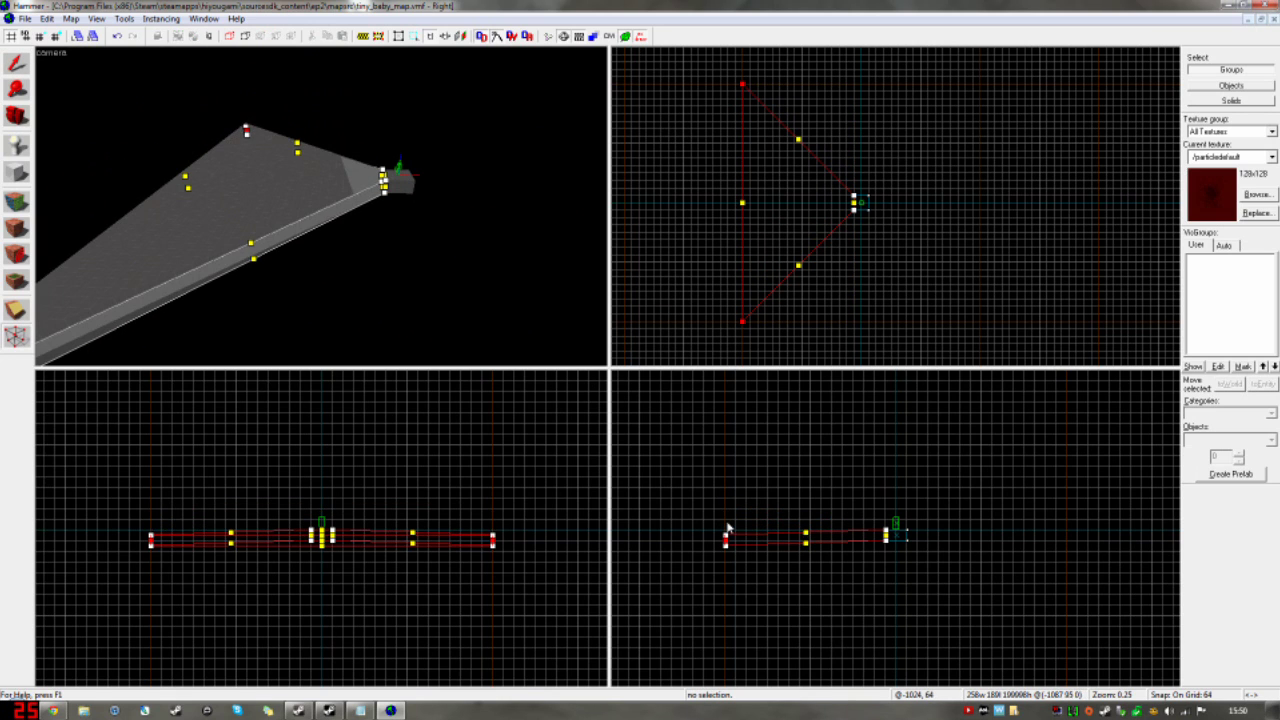
pyautogui.hotkey('ctrl', 'z')
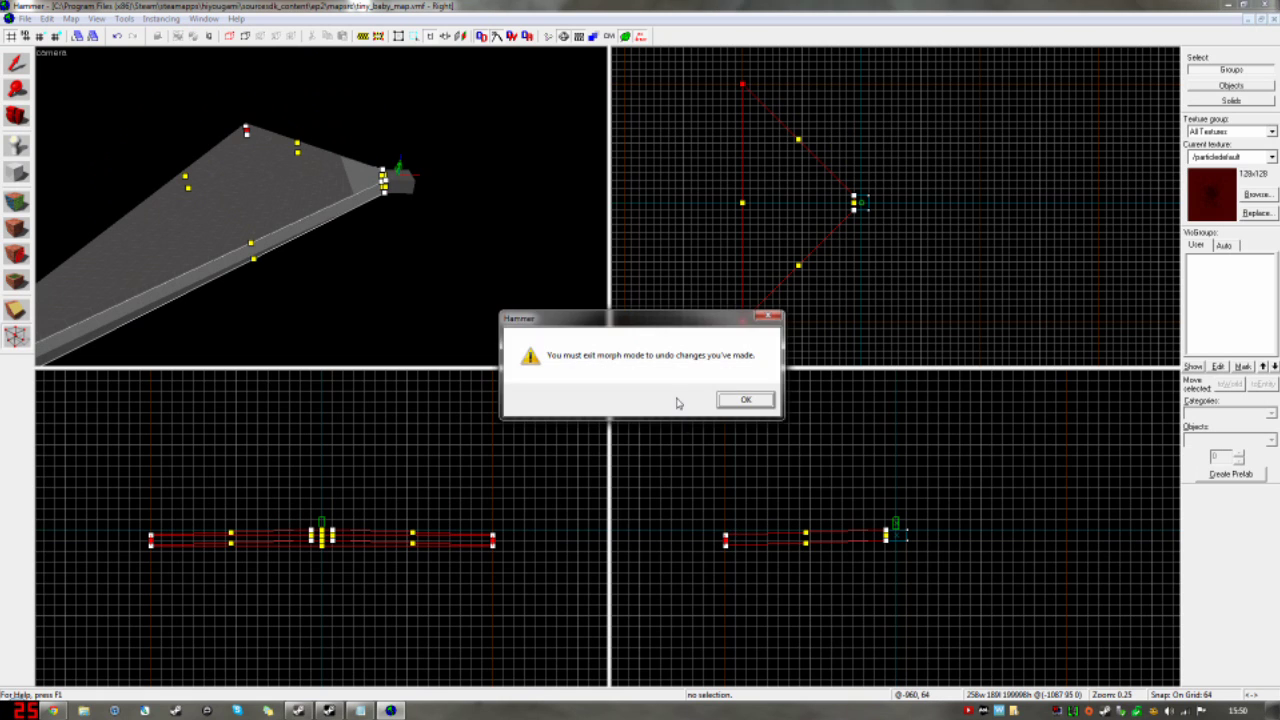
pyautogui.press('Return')
pyautogui.hotkey('shift', 's')
pyautogui.hotkey('ctrl', 'z')
# Step: Raise the wedge's outer top vertices so it forms a ramp with an overall height of 576 units
pyautogui.click(371, 192)
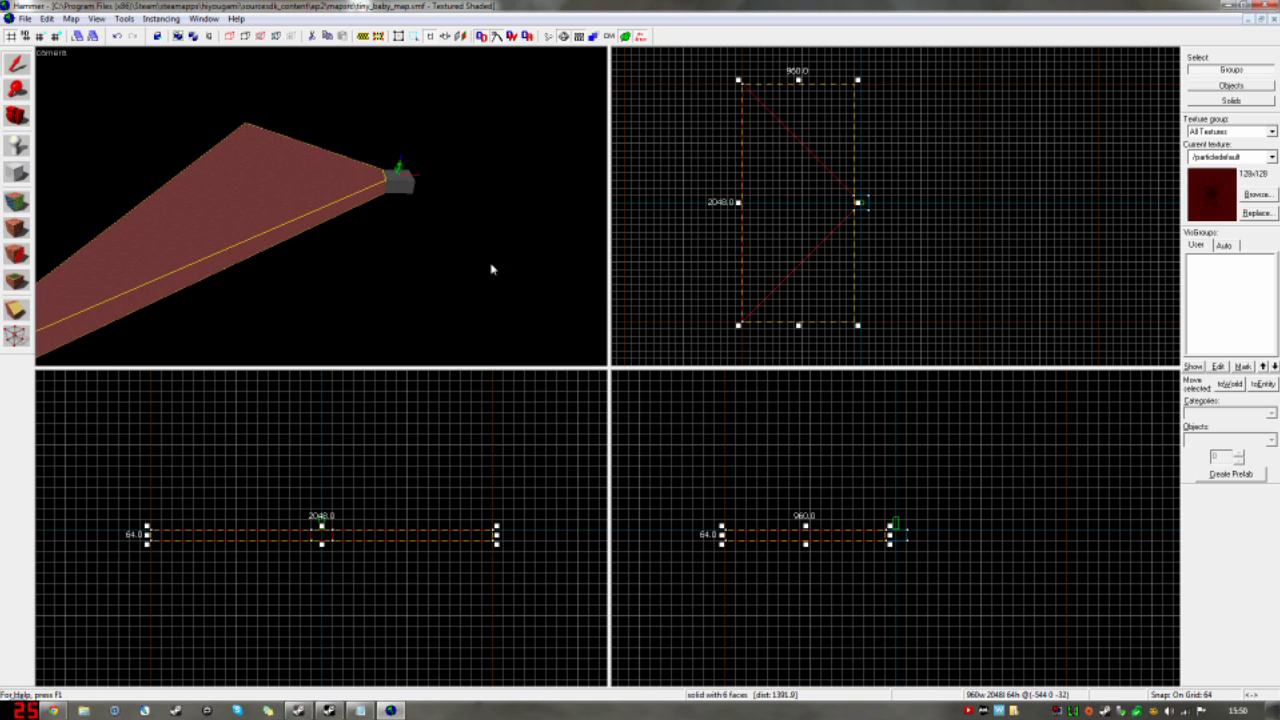
pyautogui.hotkey('shift', 'v')
pyautogui.moveTo(718, 530); pyautogui.dragTo(726, 444)
pyautogui.hotkey('shift', 's')
pyautogui.press('z')
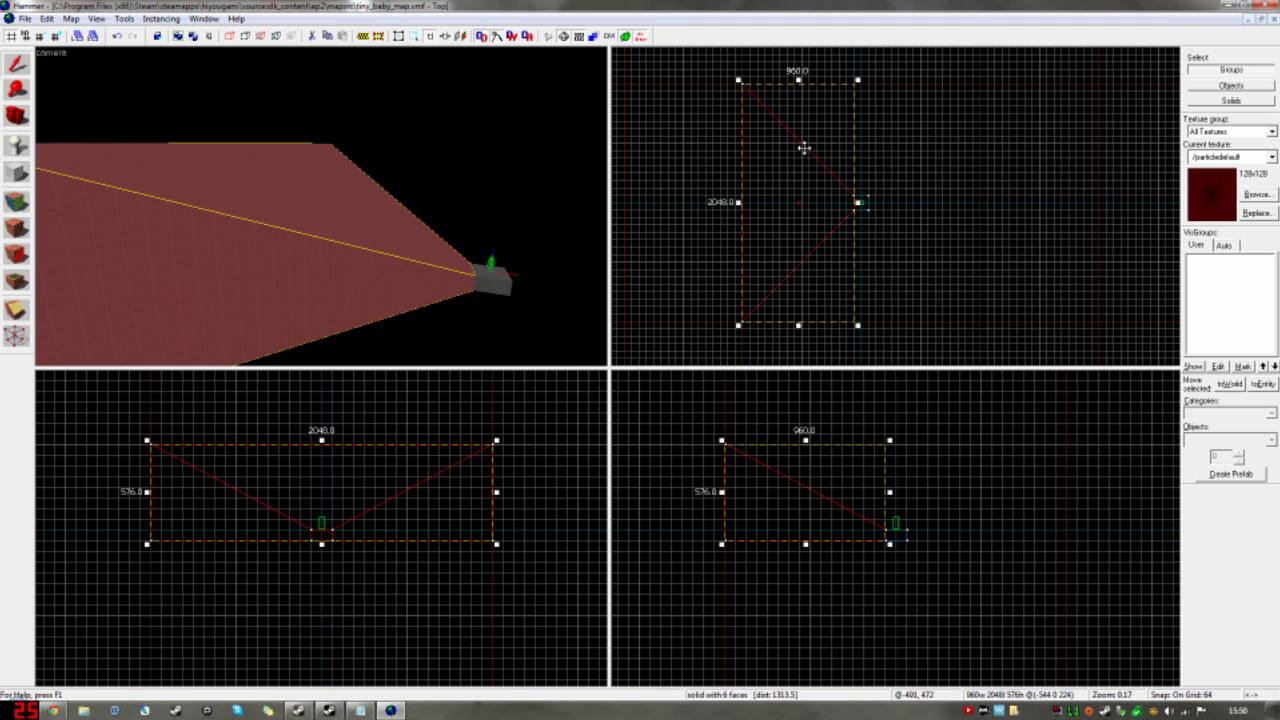
# Step: Copy the ramp with a quarter turn onto the block's north side, and copy both ramps rotated 180 degrees onto the opposite sides
pyautogui.moveTo(804, 148); pyautogui.dragTo(1094, 281)
pyautogui.moveTo(916, 217); pyautogui.dragTo(917, 157)
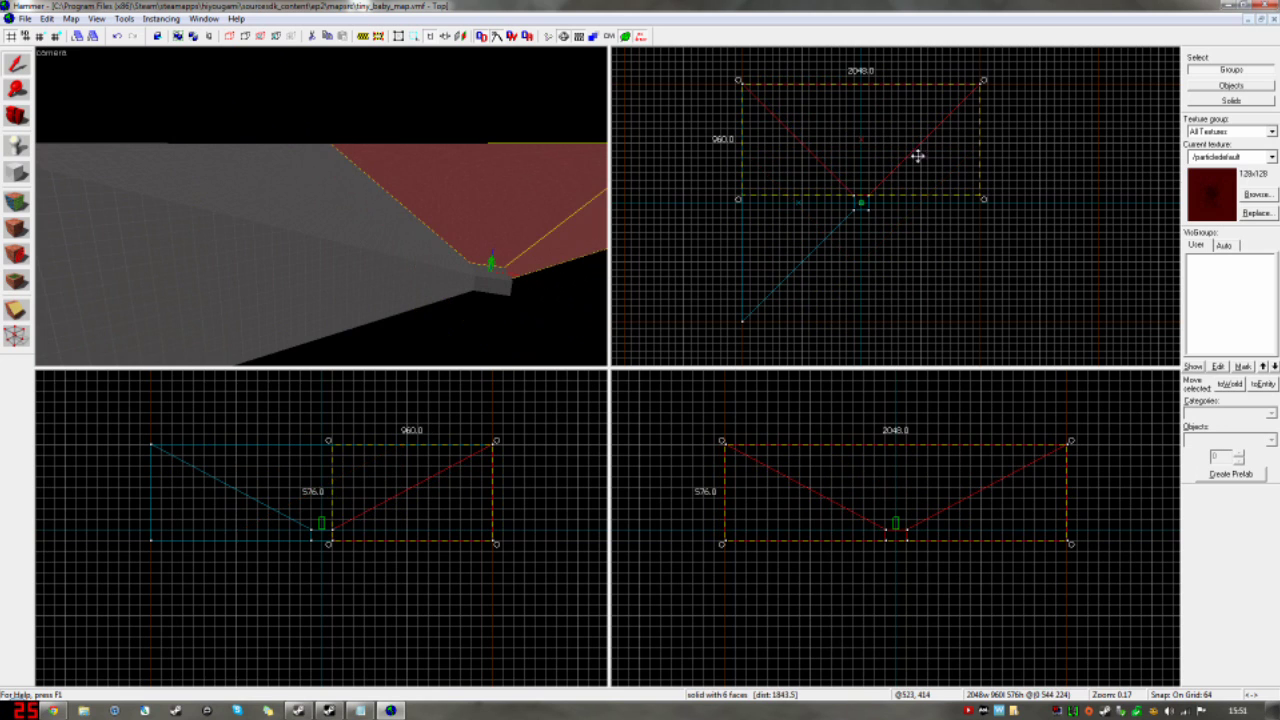
pyautogui.keyDown('ctrl'); pyautogui.click(395, 219); pyautogui.keyUp('ctrl')
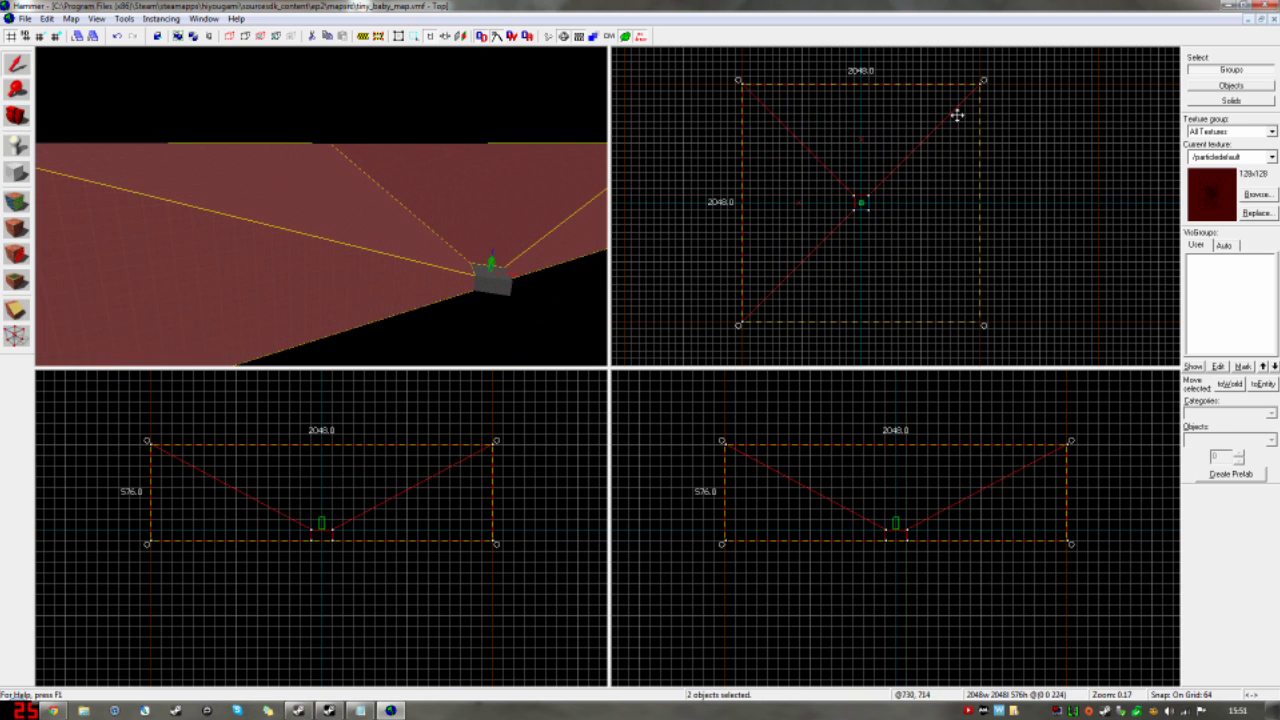
pyautogui.moveTo(983, 79); pyautogui.dragTo(760, 310)
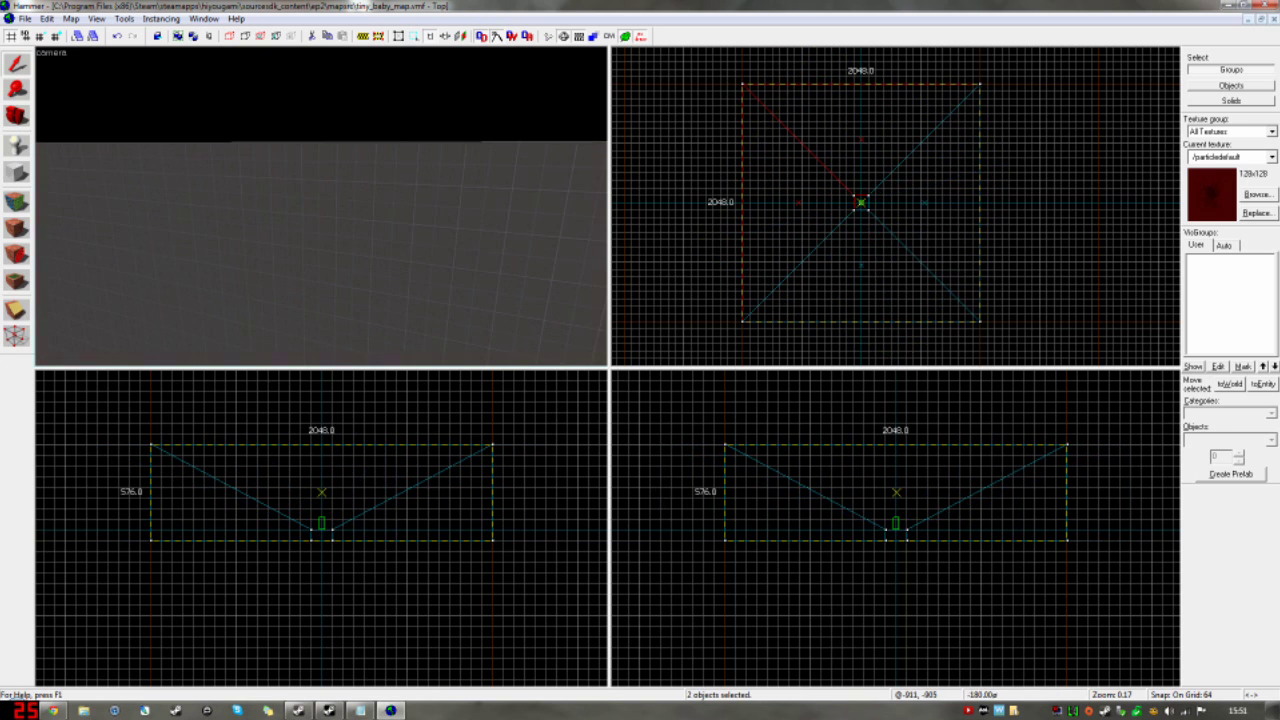
pyautogui.press('z')
pyautogui.press('s')
pyautogui.press('z')
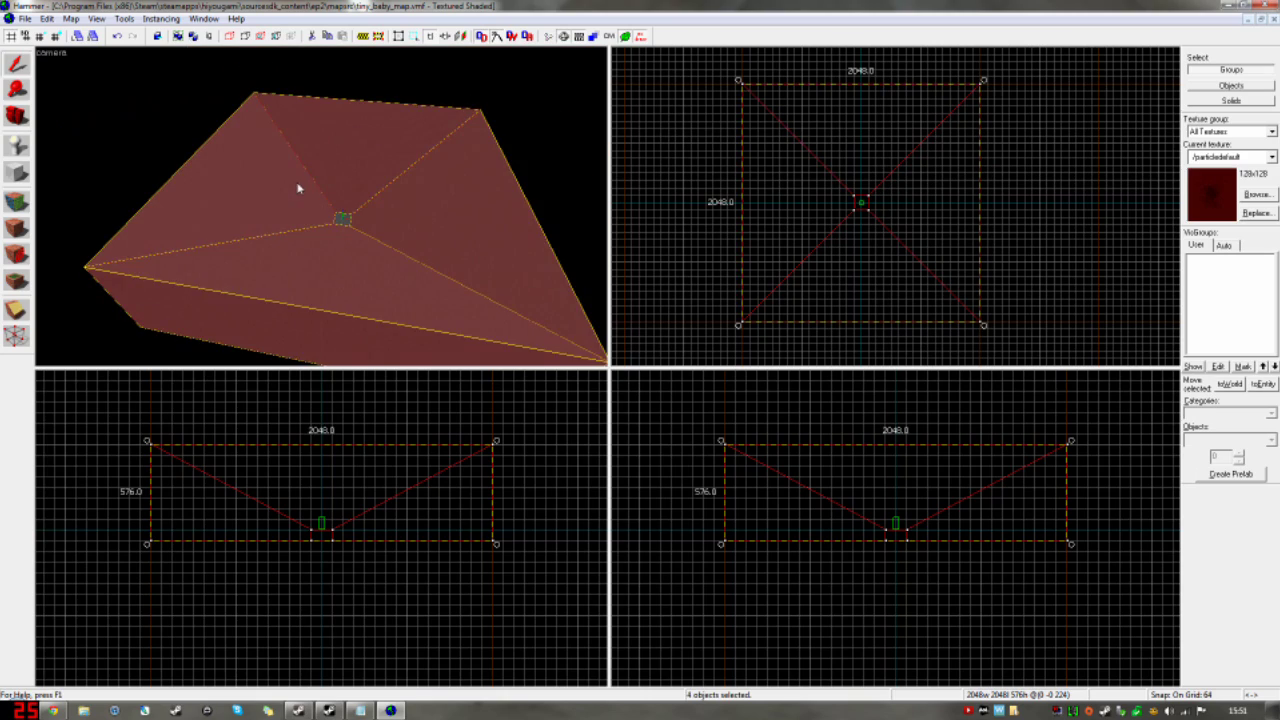
# Step: Apply the texture dev/dev_measuregeneric01 to all faces of the four ramps
pyautogui.hotkey('shift', 'a')
pyautogui.click(609, 396)
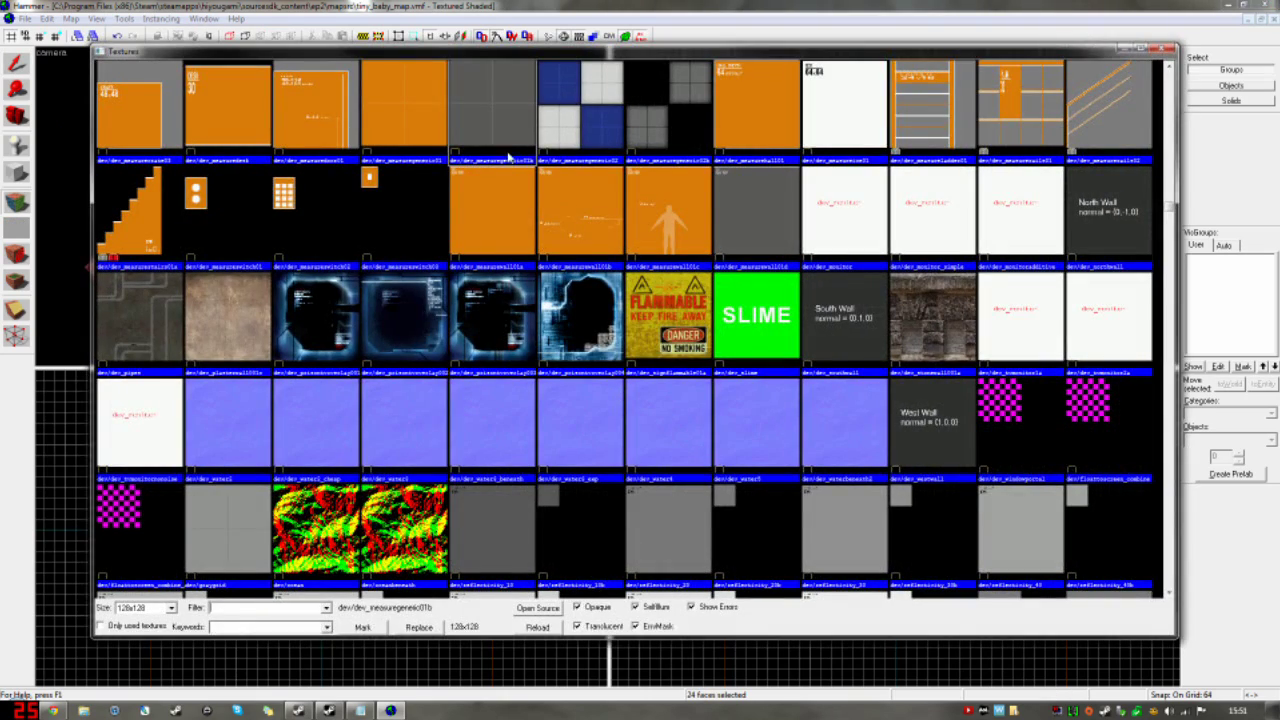
pyautogui.doubleClick(401, 148)
pyautogui.click(615, 445)
pyautogui.hotkey('shift', 's')
pyautogui.press('z')
pyautogui.press('w')
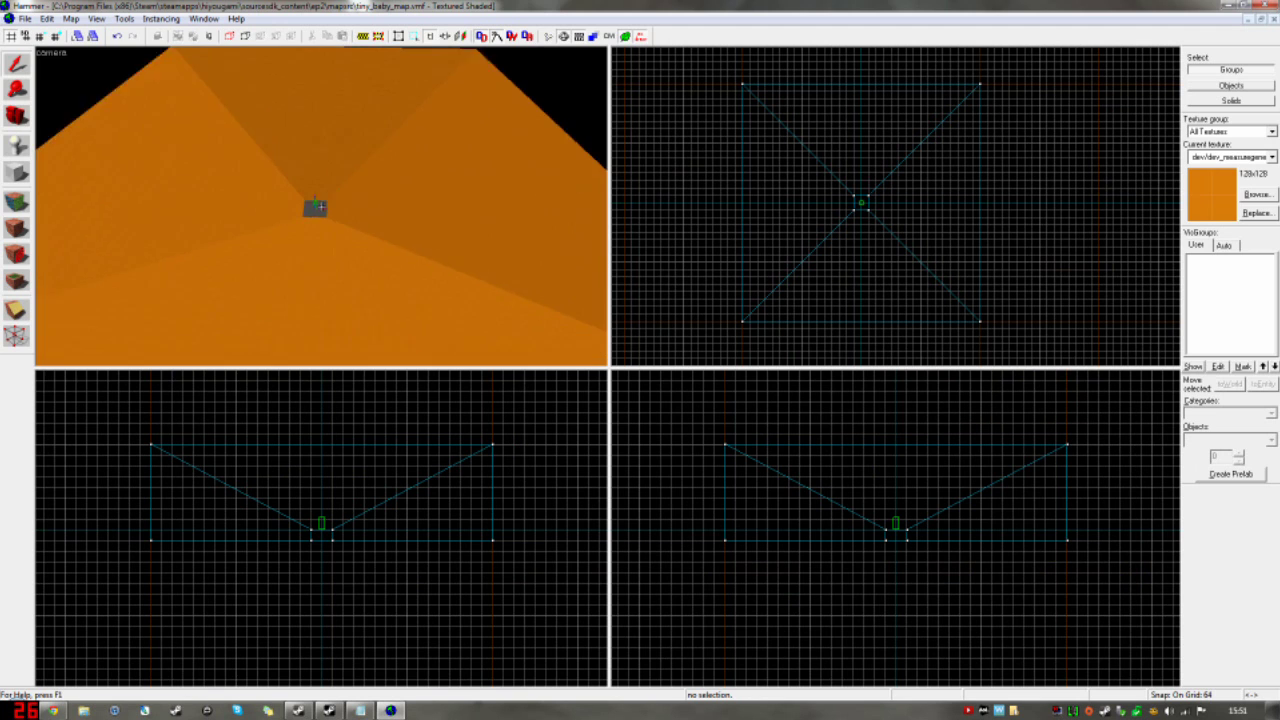
pyautogui.press('s')
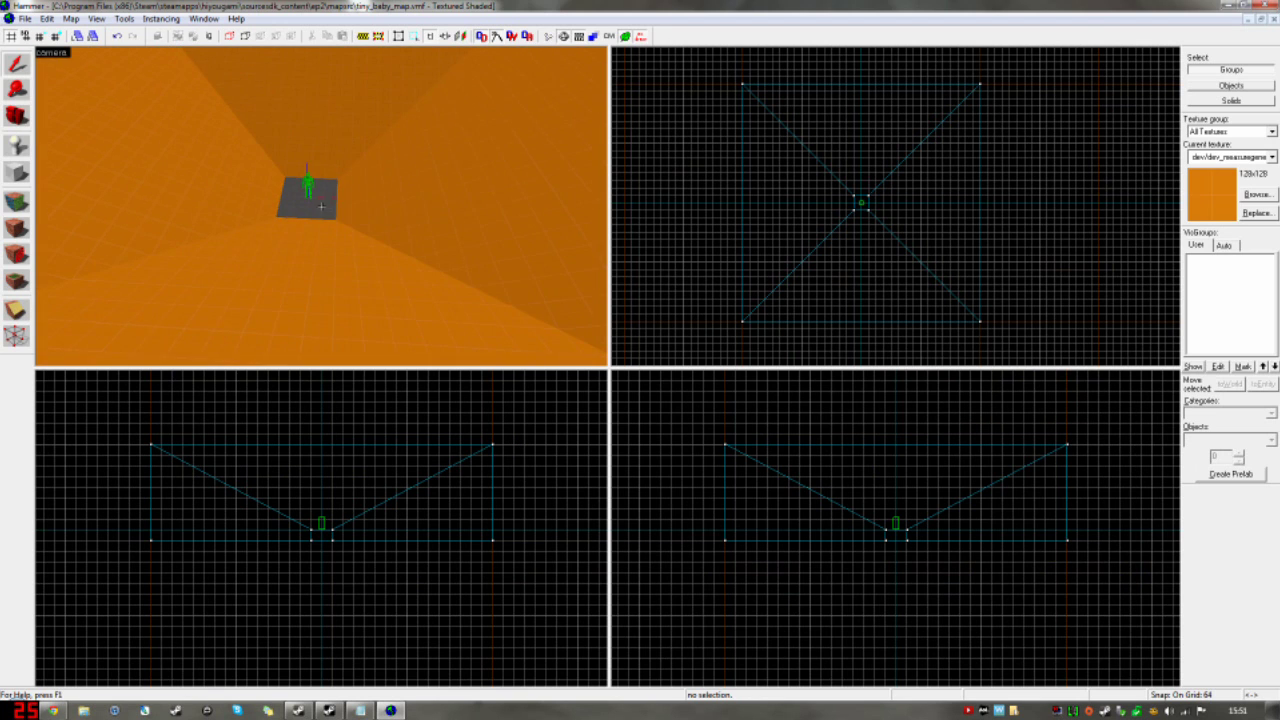
pyautogui.scroll(-8, 393, 197)
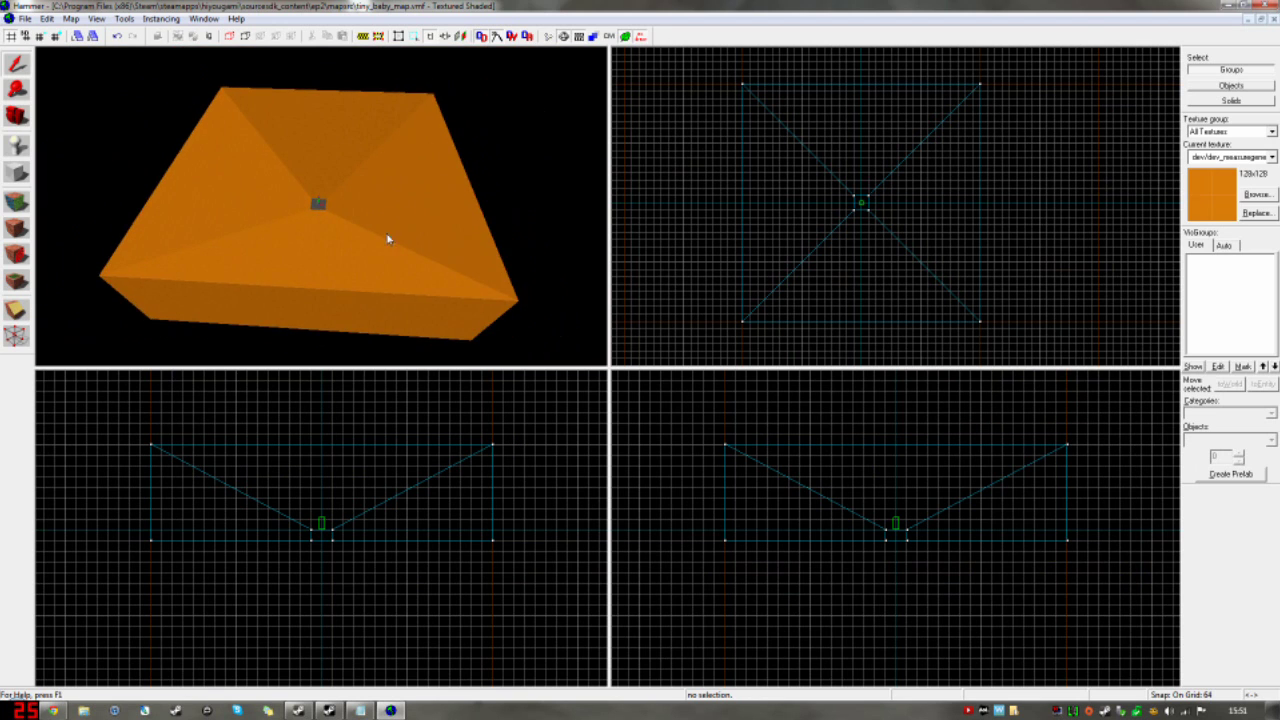
# Step: Examine the slopes, corner seams and texture of the basin around the player start from inside and above
pyautogui.scroll(8, 321, 206)
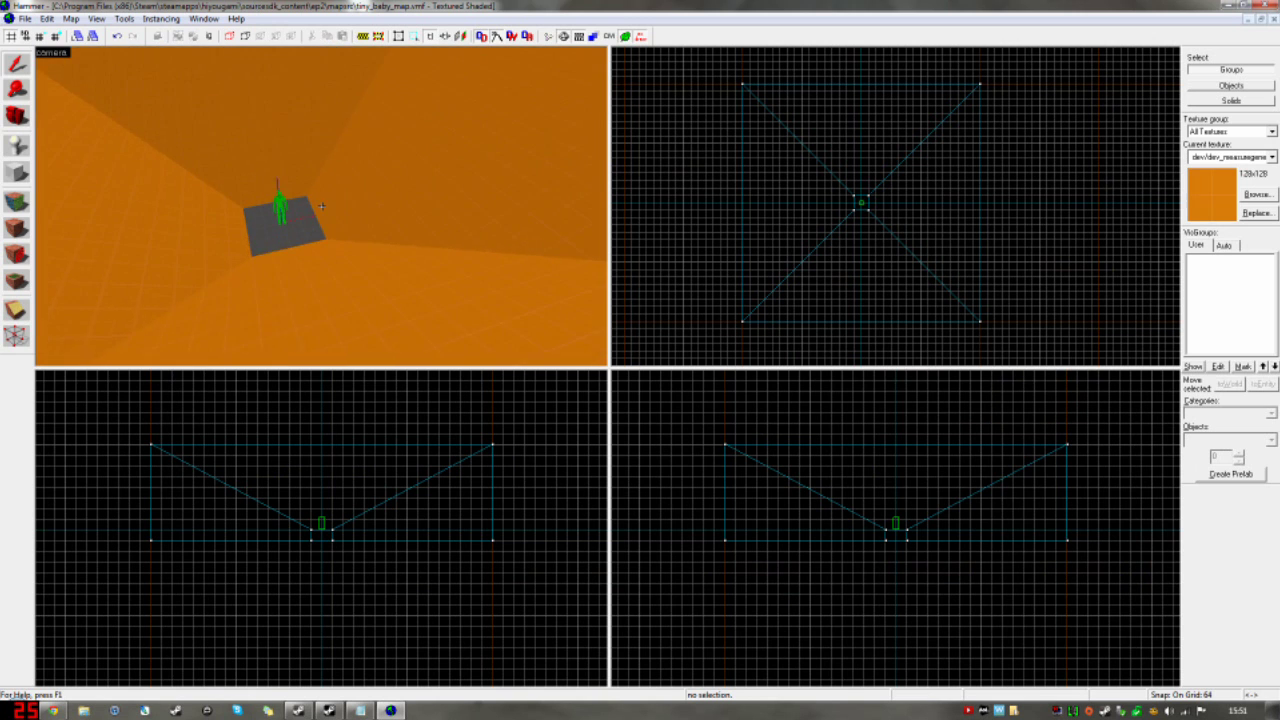
pyautogui.press('w')
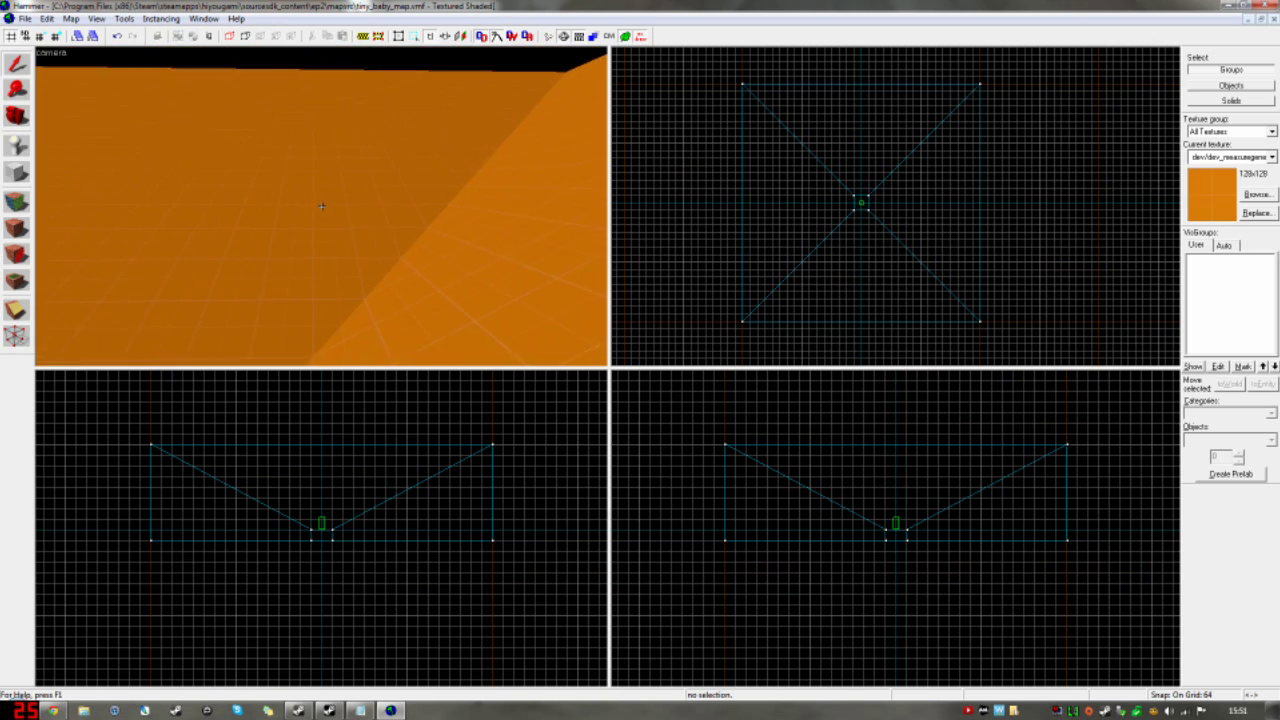
pyautogui.press('s')
pyautogui.press('w')
pyautogui.press('s')
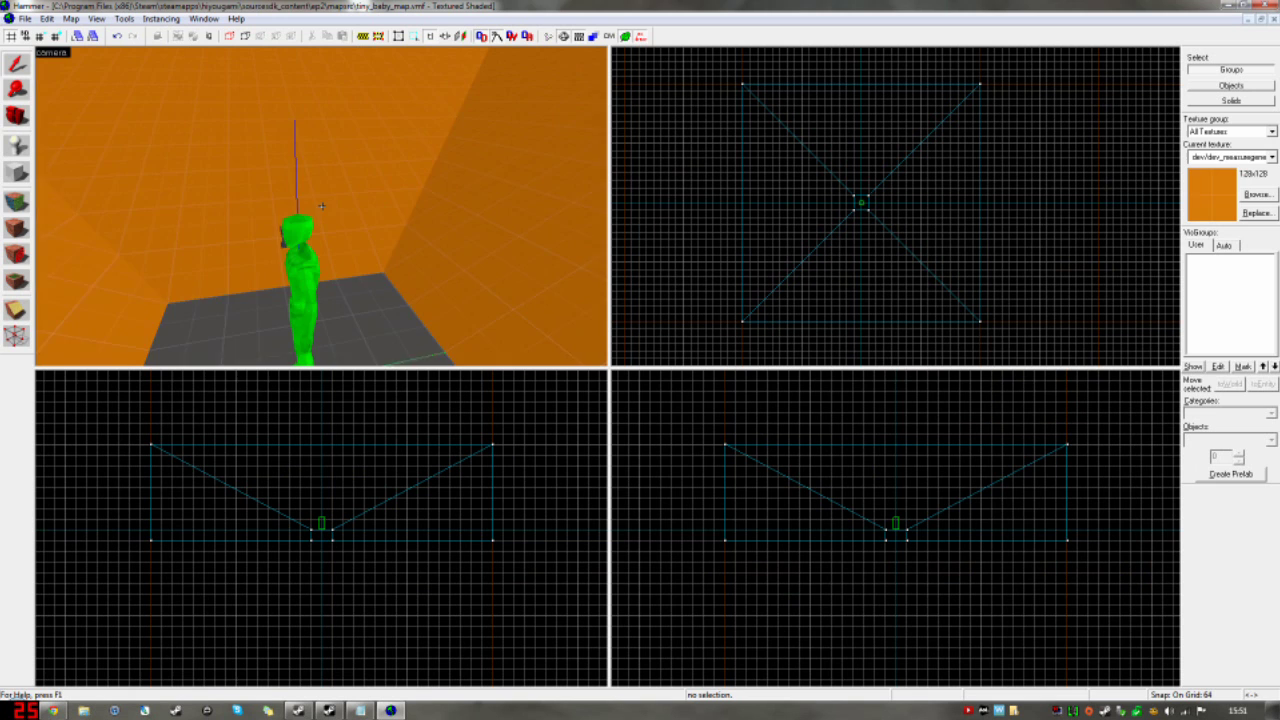
pyautogui.press('w')
pyautogui.press('s')
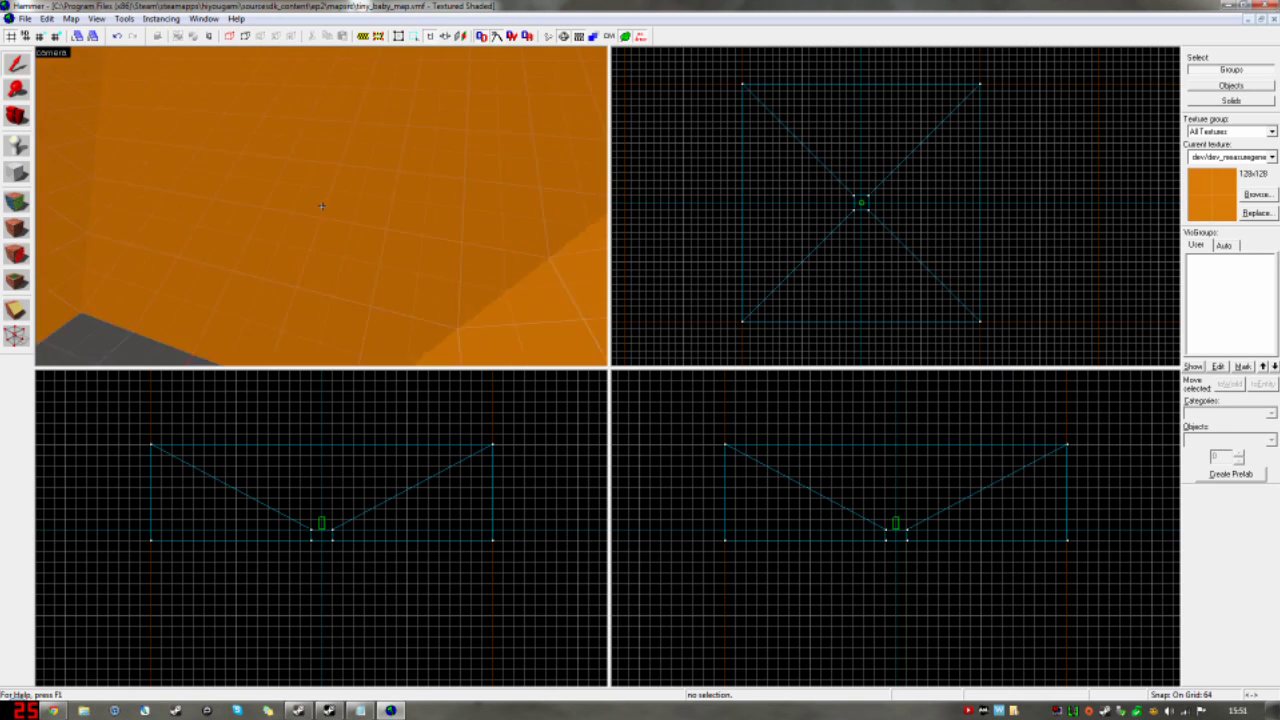
pyautogui.press('w')
pyautogui.press('s')
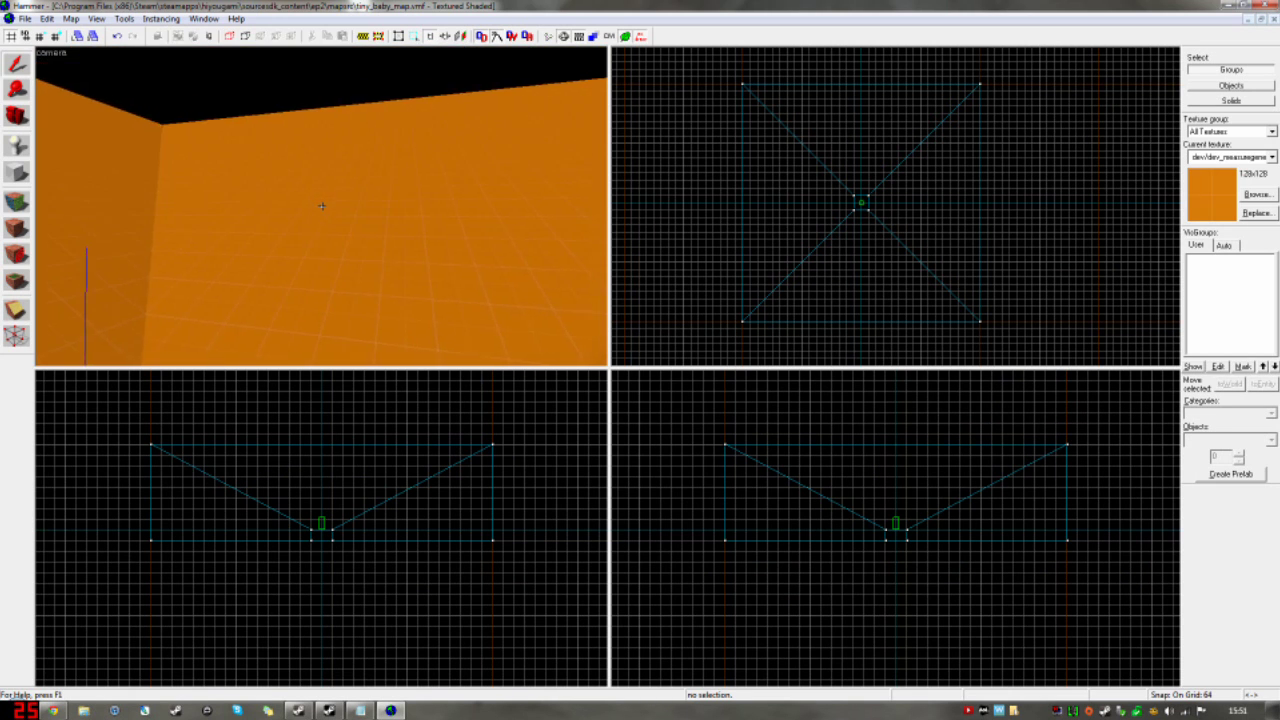
pyautogui.press('s')
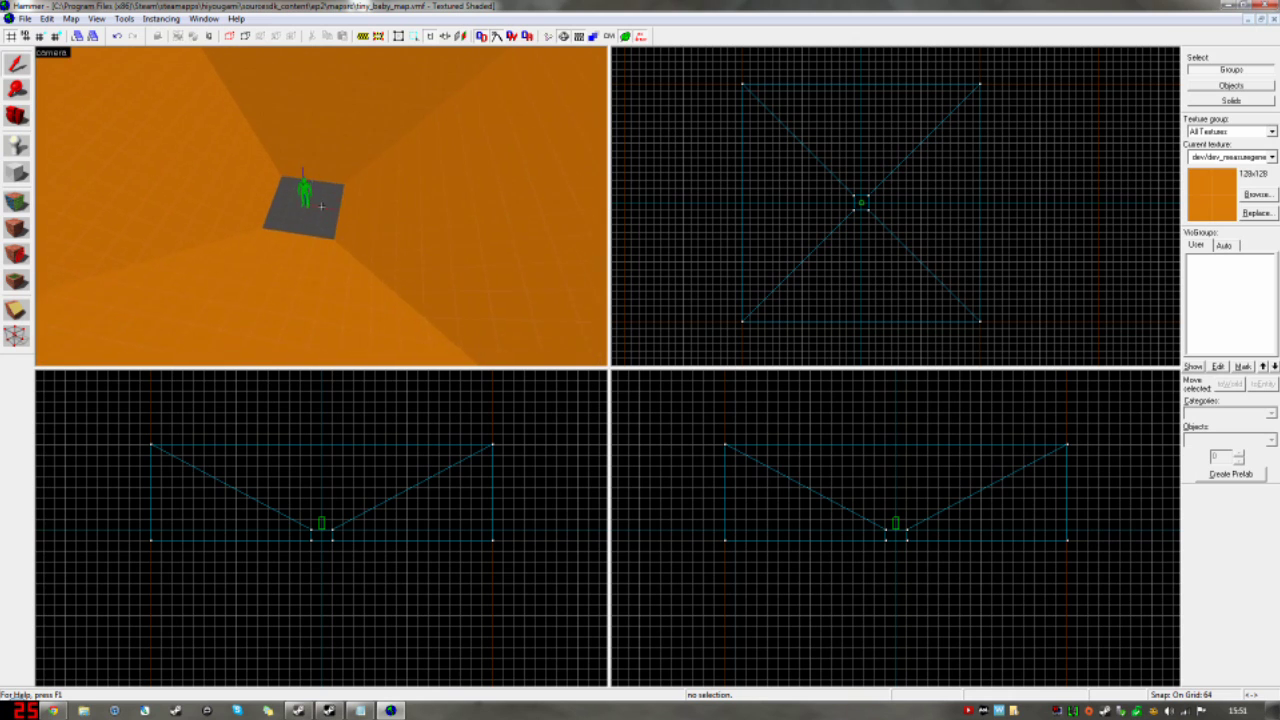
pyautogui.press('w')
pyautogui.press('z')
pyautogui.press('s')
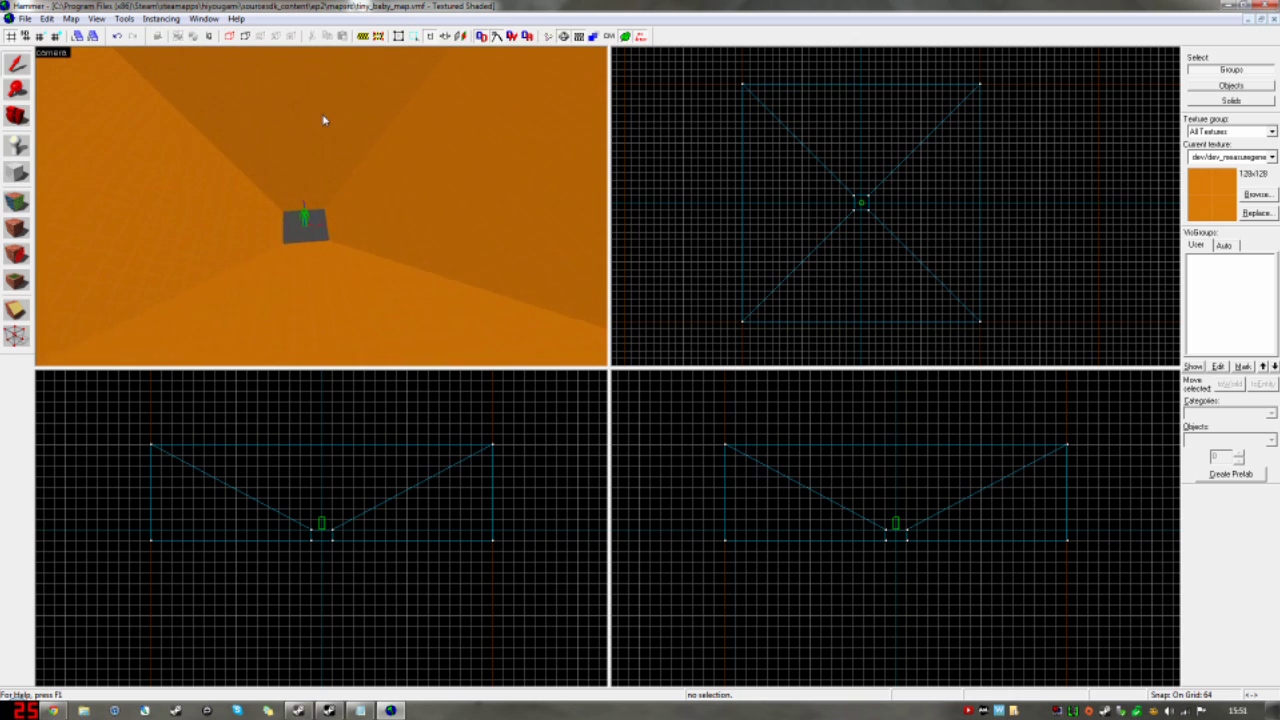
pyautogui.press('w')
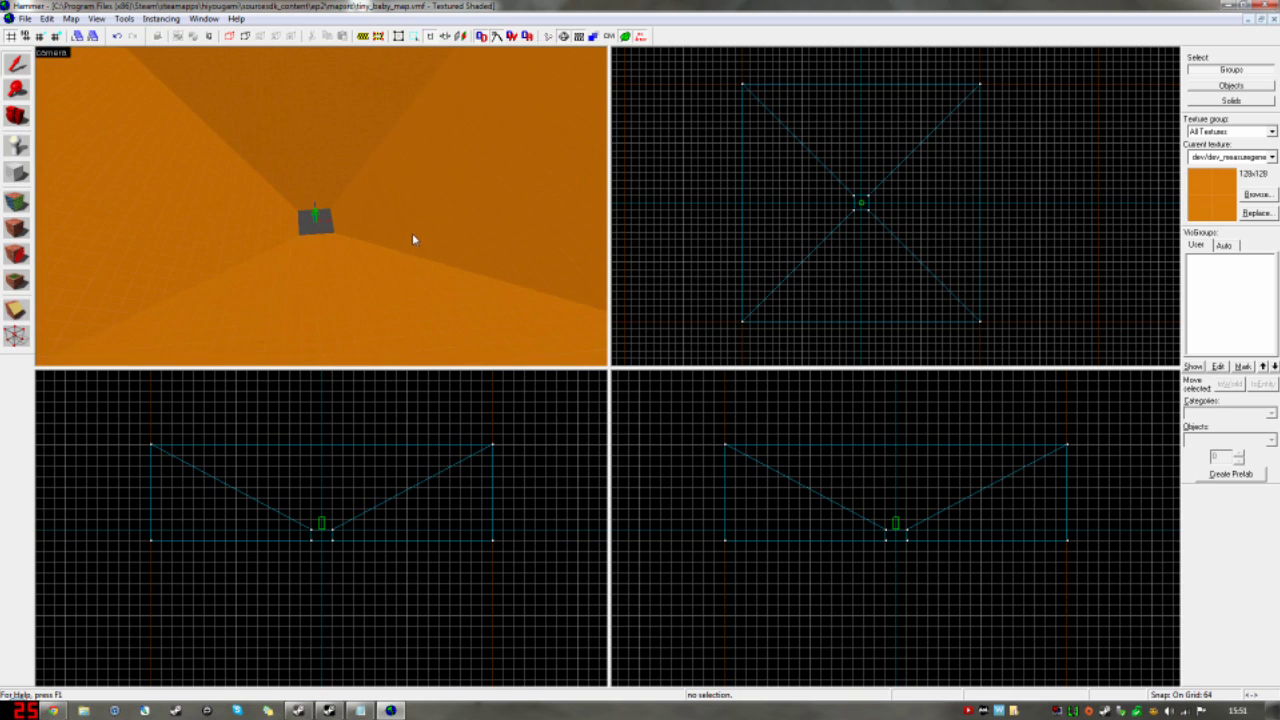
# Step: Move the four ramps together 6656 units east of the player-start block, using a 512-unit grid
pyautogui.click(315, 300)
pyautogui.hotkey('ctrl', 'a')
pyautogui.scroll(-2, 794, 220)
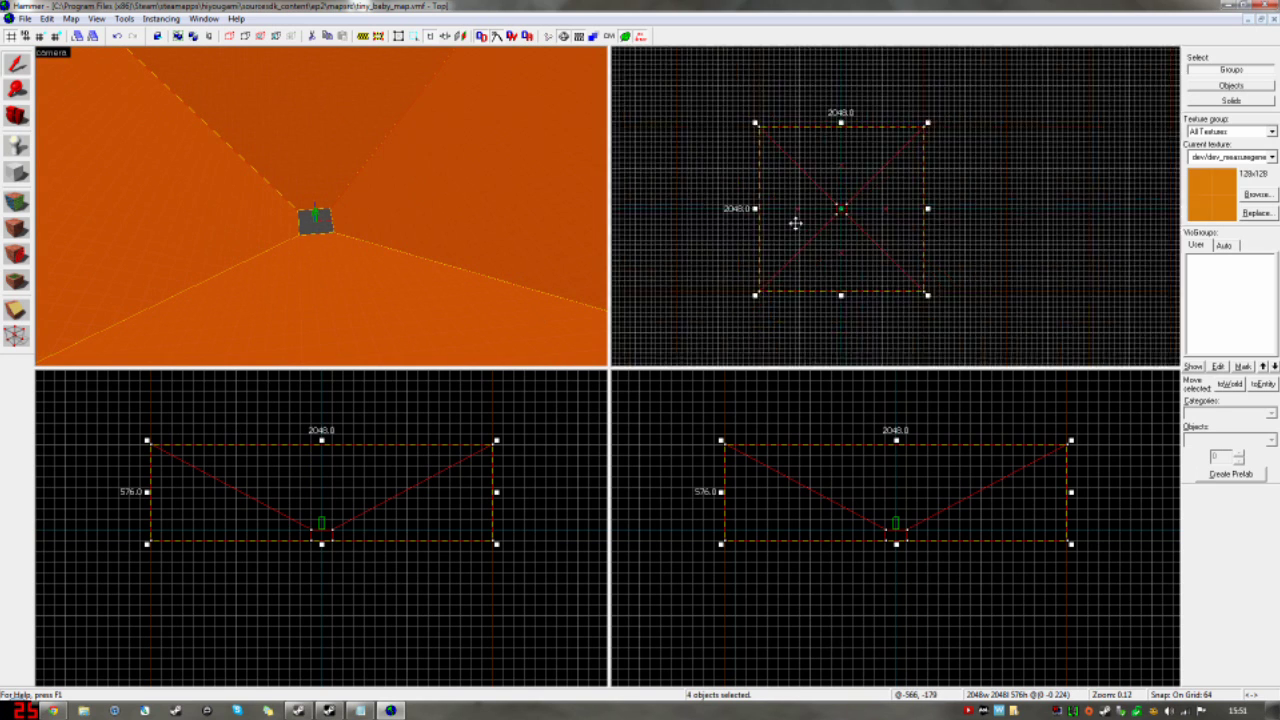
pyautogui.press(']')
pyautogui.press(']')
pyautogui.press(']')
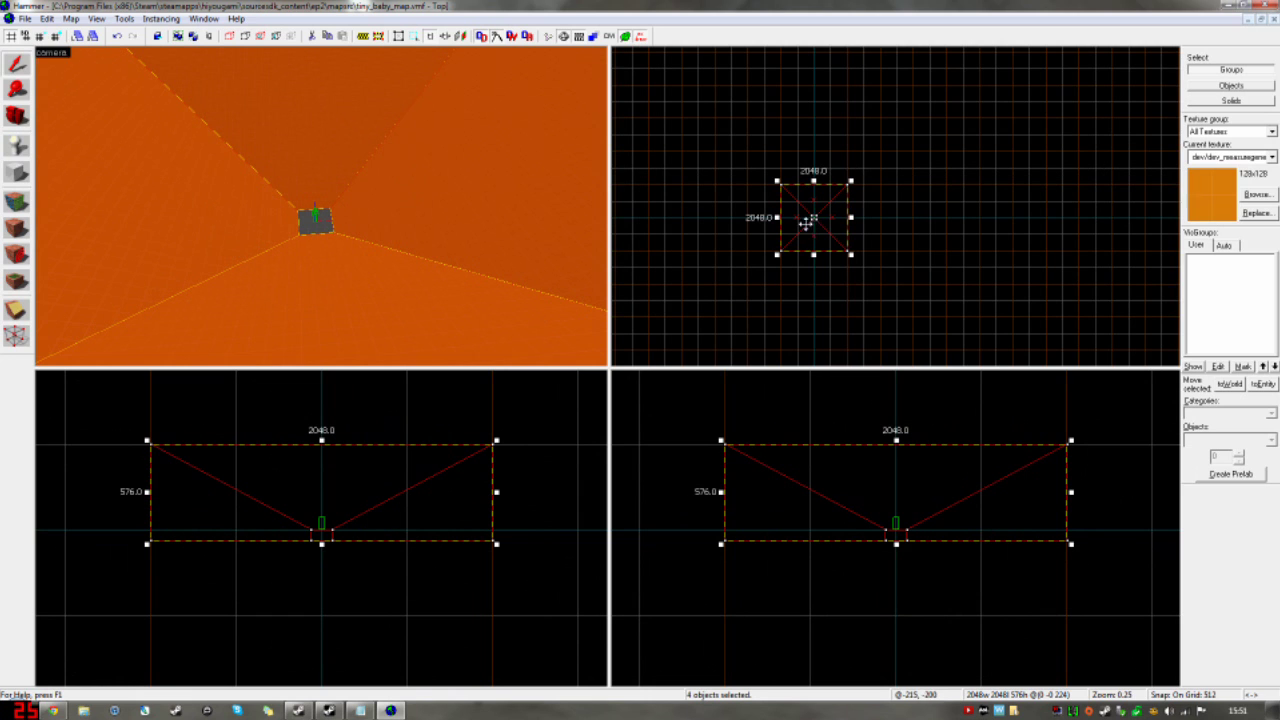
pyautogui.scroll(-5, 805, 224)
pyautogui.moveTo(817, 214)
pyautogui.mouseDown()
pyautogui.moveTo(954, 169)
pyautogui.moveTo(917, 166)
pyautogui.mouseUp()
pyautogui.hotkey('ctrl', 'z')
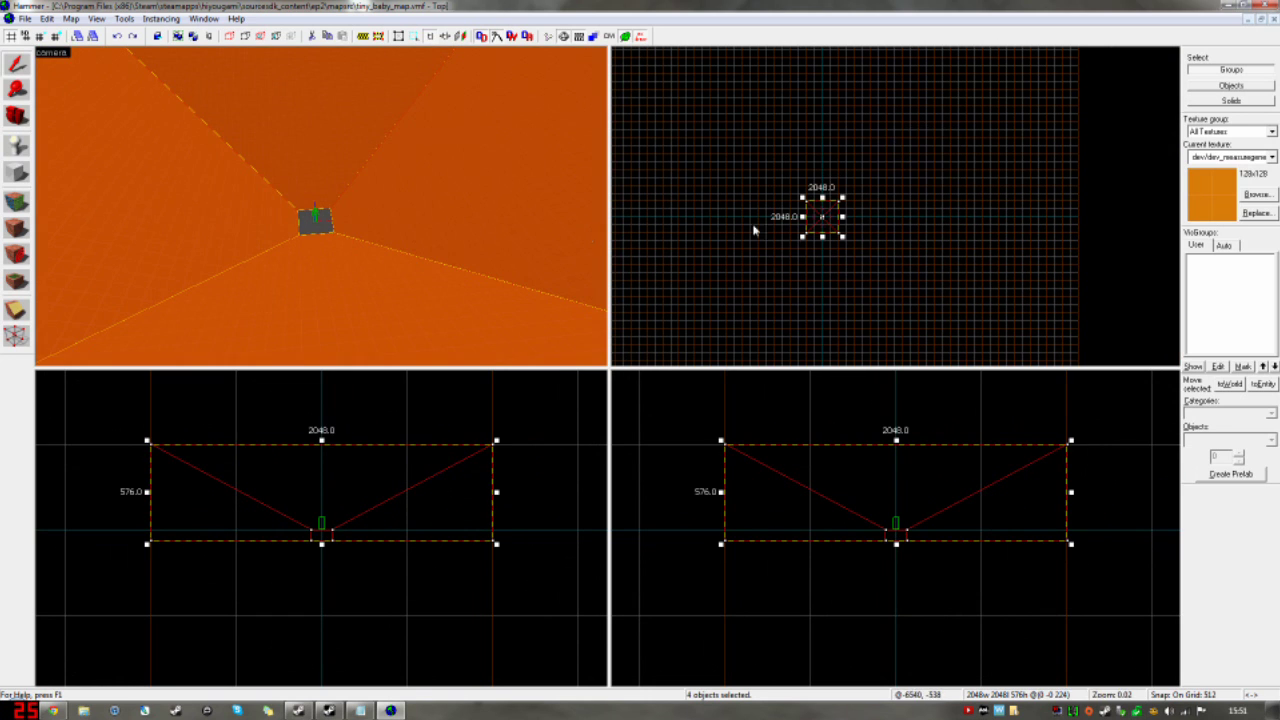
pyautogui.moveTo(821, 224)
pyautogui.mouseDown()
pyautogui.moveTo(915, 236)
pyautogui.moveTo(921, 225)
pyautogui.mouseUp()
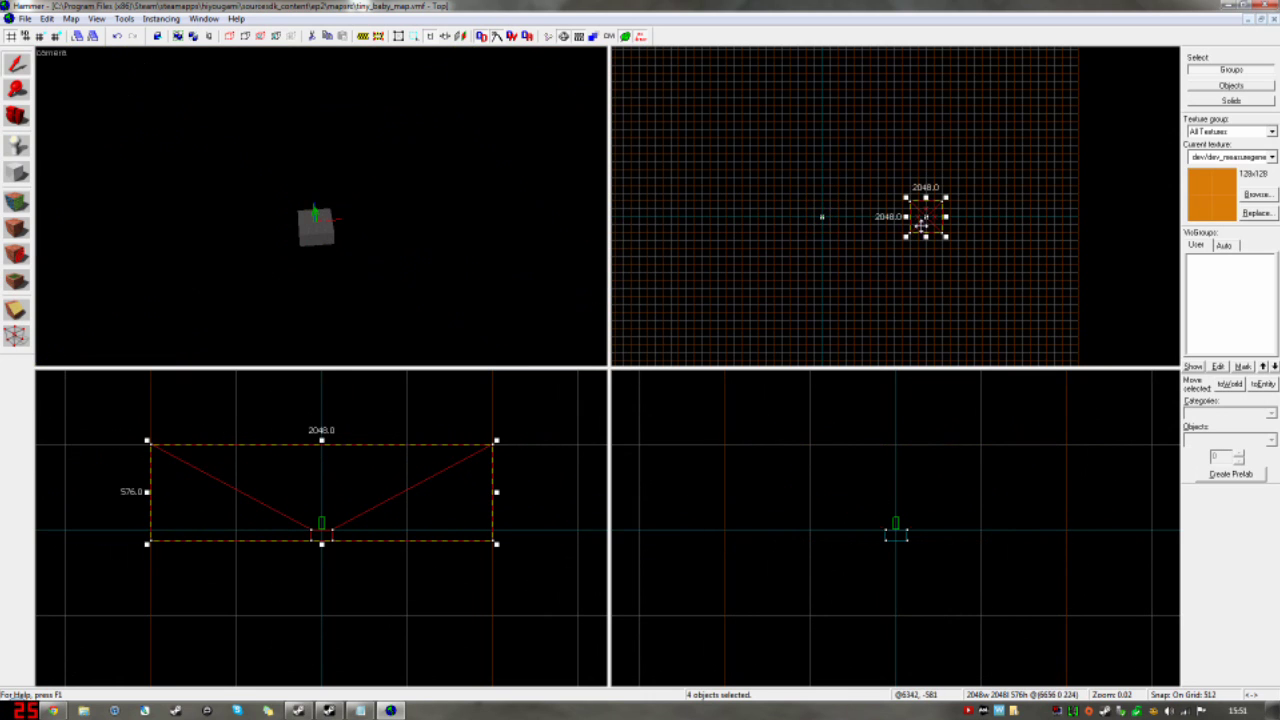
# Step: Copy the 128-unit floor block upward on a 32-unit grid and resize the copy into an edge wall 32 units thick and 128 units high
pyautogui.click(306, 239)
pyautogui.press('z')
pyautogui.press('w')
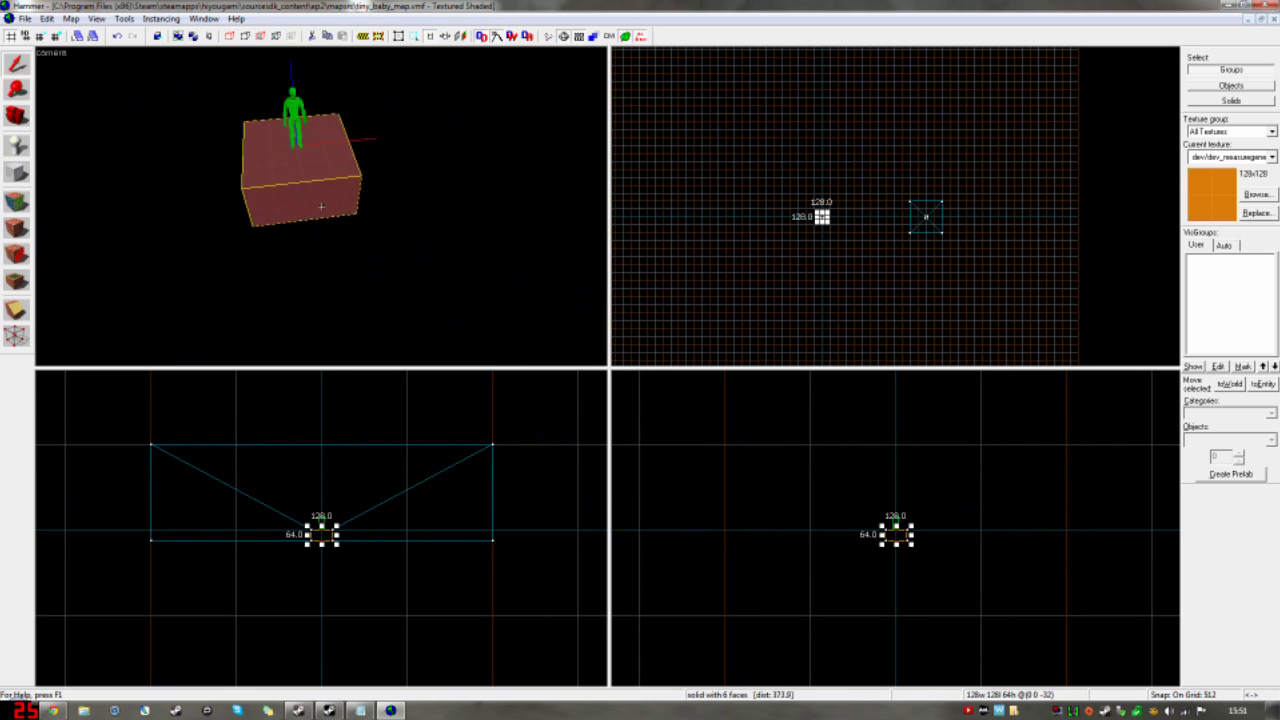
pyautogui.press('z')
pyautogui.scroll(5, 307, 557)
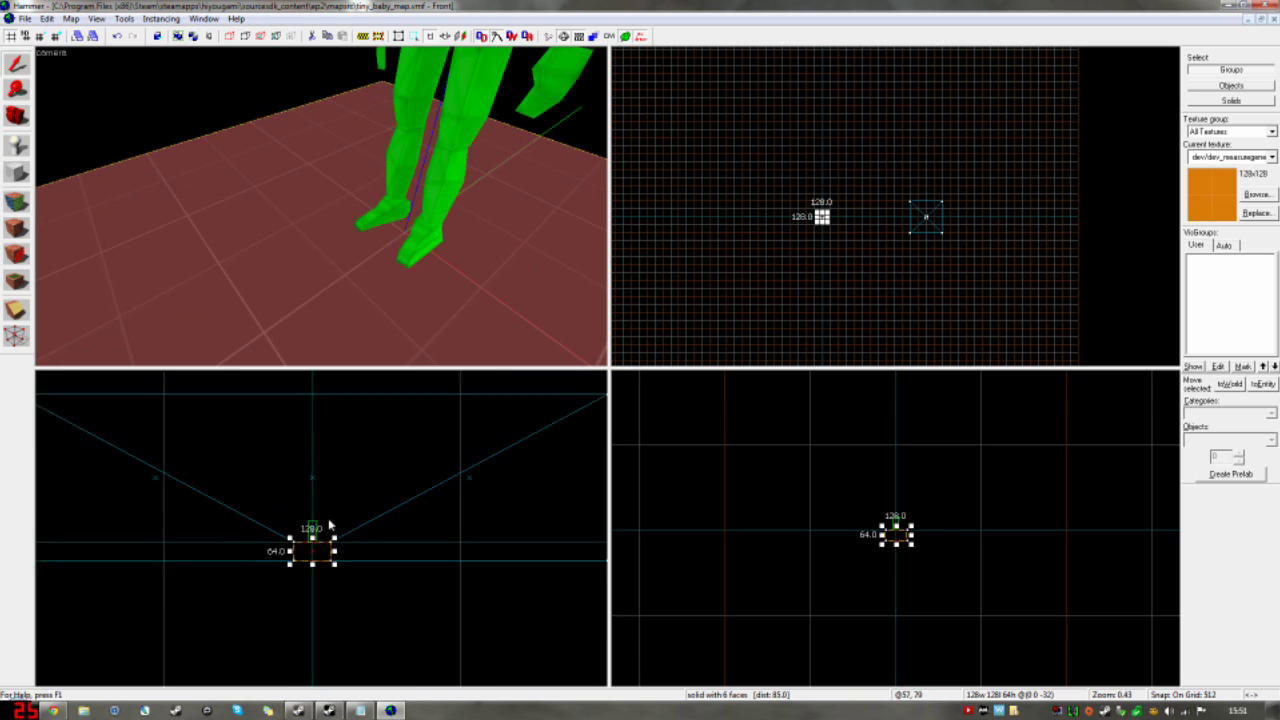
pyautogui.scroll(2, 307, 557)
pyautogui.press('[')
pyautogui.press('[')
pyautogui.press('[')
pyautogui.press('[')
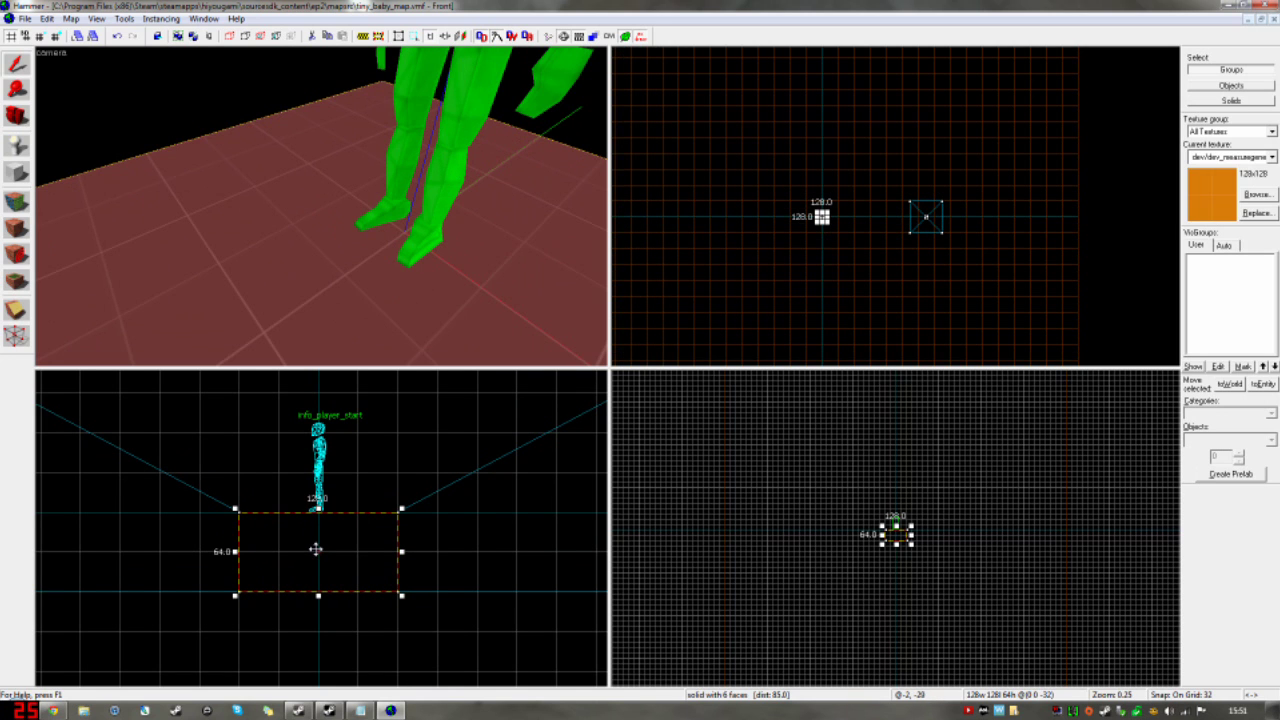
pyautogui.keyDown('shift'); pyautogui.moveTo(316, 549); pyautogui.dragTo(260, 486); pyautogui.keyUp('shift')
pyautogui.moveTo(260, 486); pyautogui.dragTo(283, 625, button='middle')
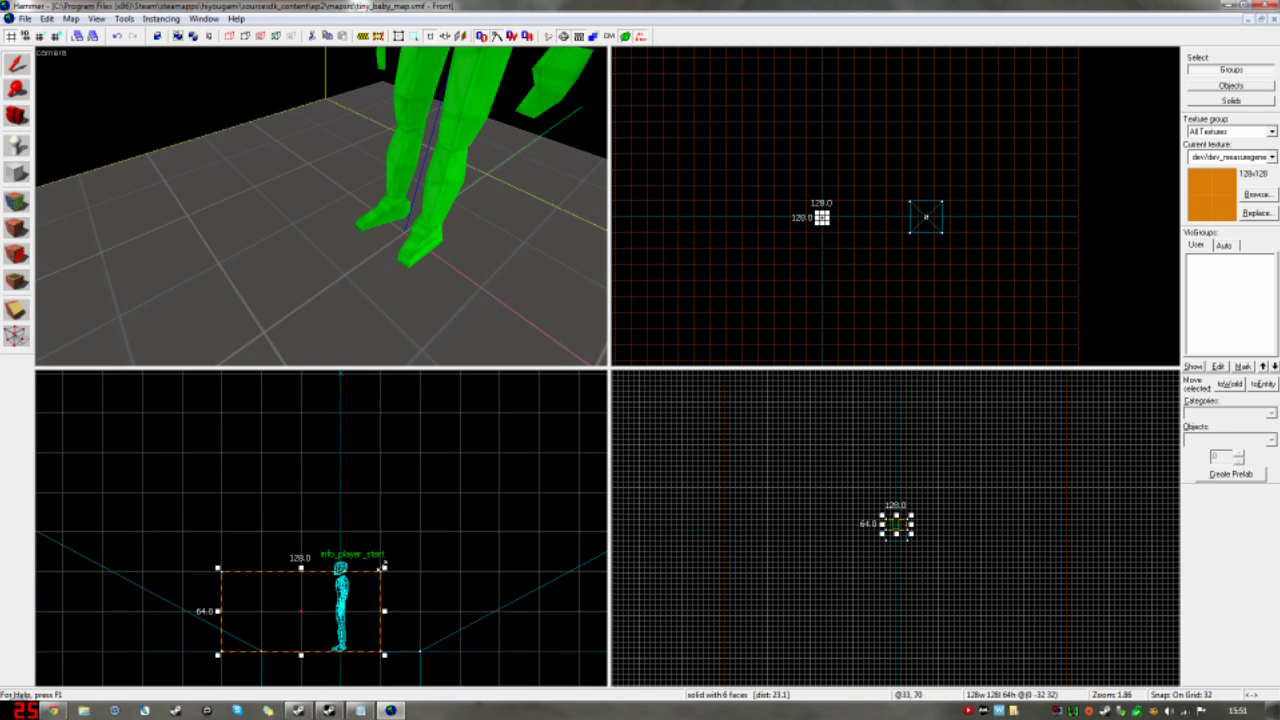
pyautogui.moveTo(384, 568); pyautogui.dragTo(277, 457)
# Step: Copy the wall to the opposite edge of the floor block, and copy both walls with a quarter turn onto the remaining sides
pyautogui.moveTo(268, 517); pyautogui.dragTo(458, 522)
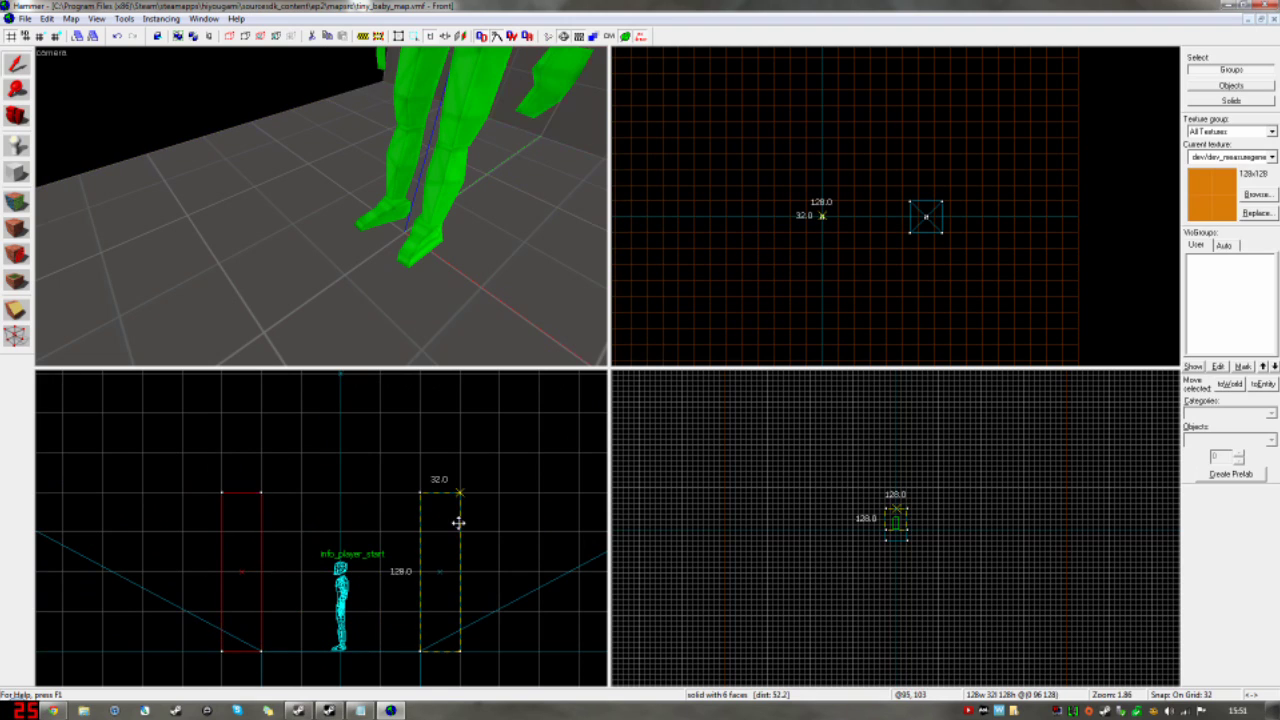
pyautogui.press('z')
pyautogui.scroll(-5, 321, 206)
pyautogui.press('z')
pyautogui.keyDown('ctrl'); pyautogui.click(290, 187); pyautogui.keyUp('ctrl')
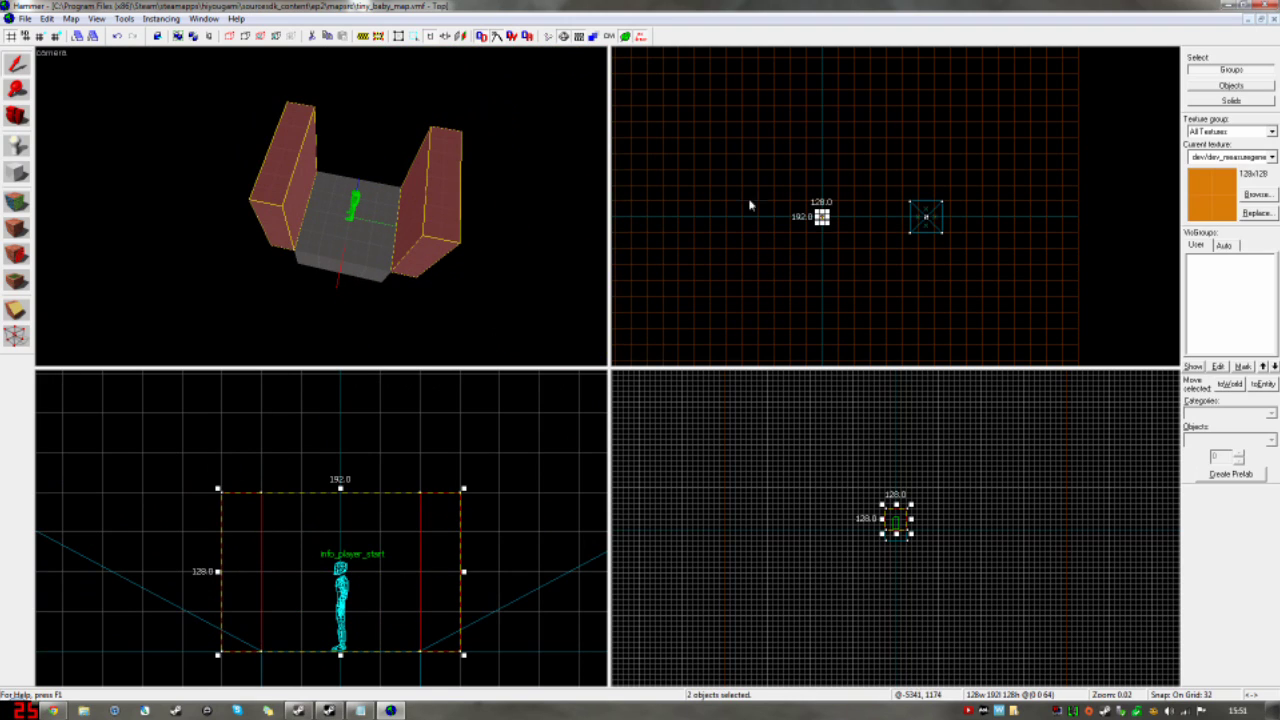
pyautogui.scroll(5, 837, 220)
pyautogui.hotkey('ctrl', 'e')
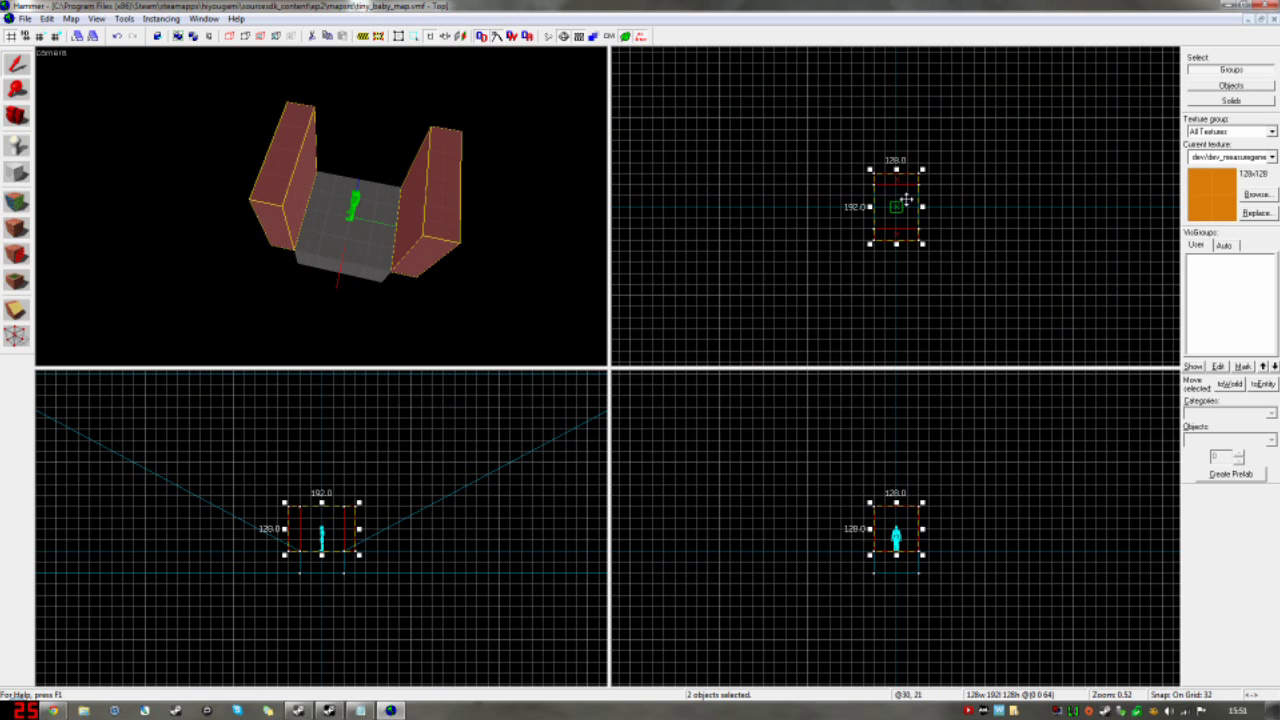
pyautogui.moveTo(906, 200); pyautogui.dragTo(982, 252)
# Step: Copy one wall and shape it into a ceiling of 128 by 128 units, 32 units thick, above the player start
pyautogui.click(432, 218)
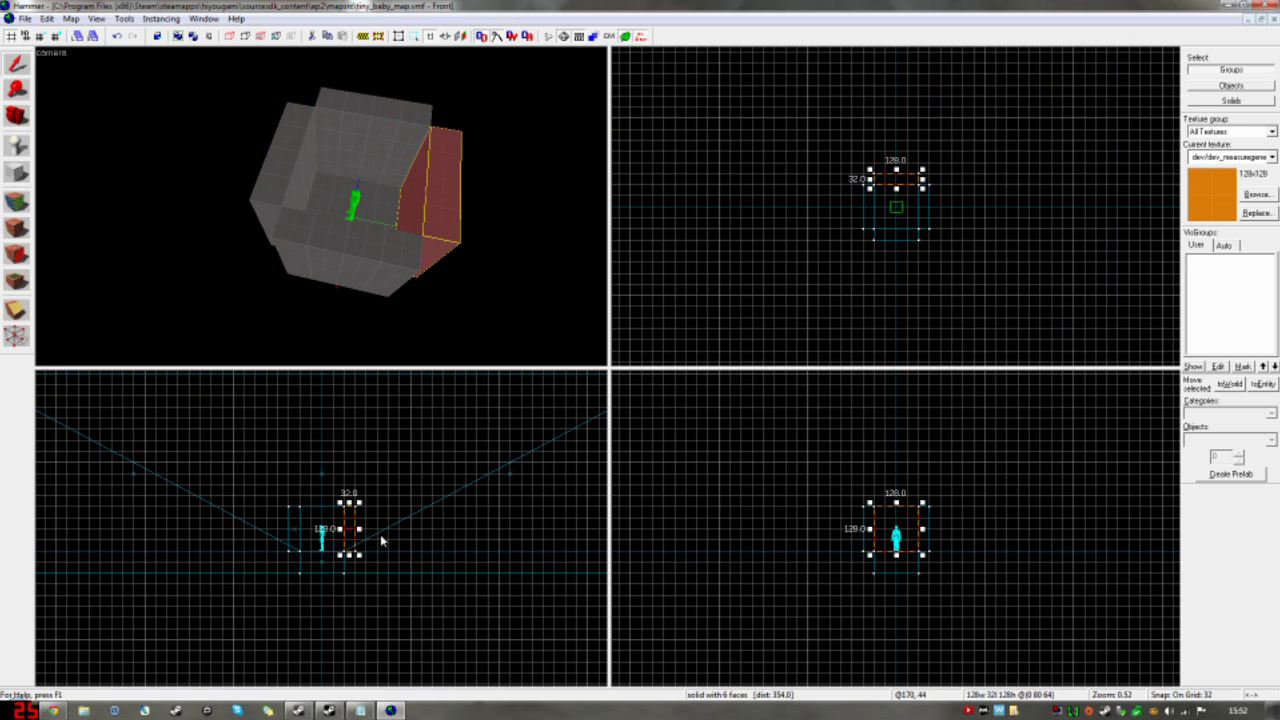
pyautogui.scroll(5, 350, 520)
pyautogui.moveTo(304, 589); pyautogui.dragTo(218, 487)
# Step: Apply the texture tools/toolsskybox to all faces of the ceiling and the four walls
pyautogui.press('z')
pyautogui.press('w')
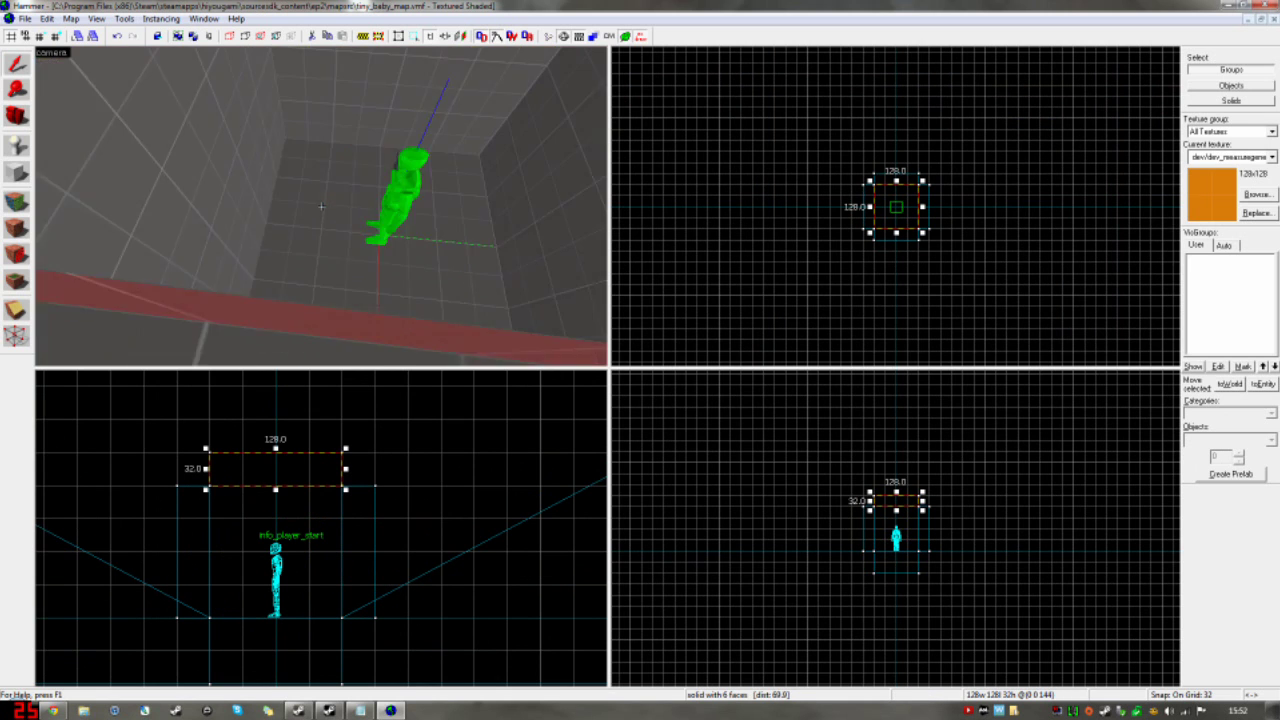
pyautogui.press('z')
pyautogui.keyDown('ctrl'); pyautogui.click(220, 210); pyautogui.keyUp('ctrl')
pyautogui.keyDown('ctrl'); pyautogui.click(312, 208); pyautogui.keyUp('ctrl')
pyautogui.press('z')
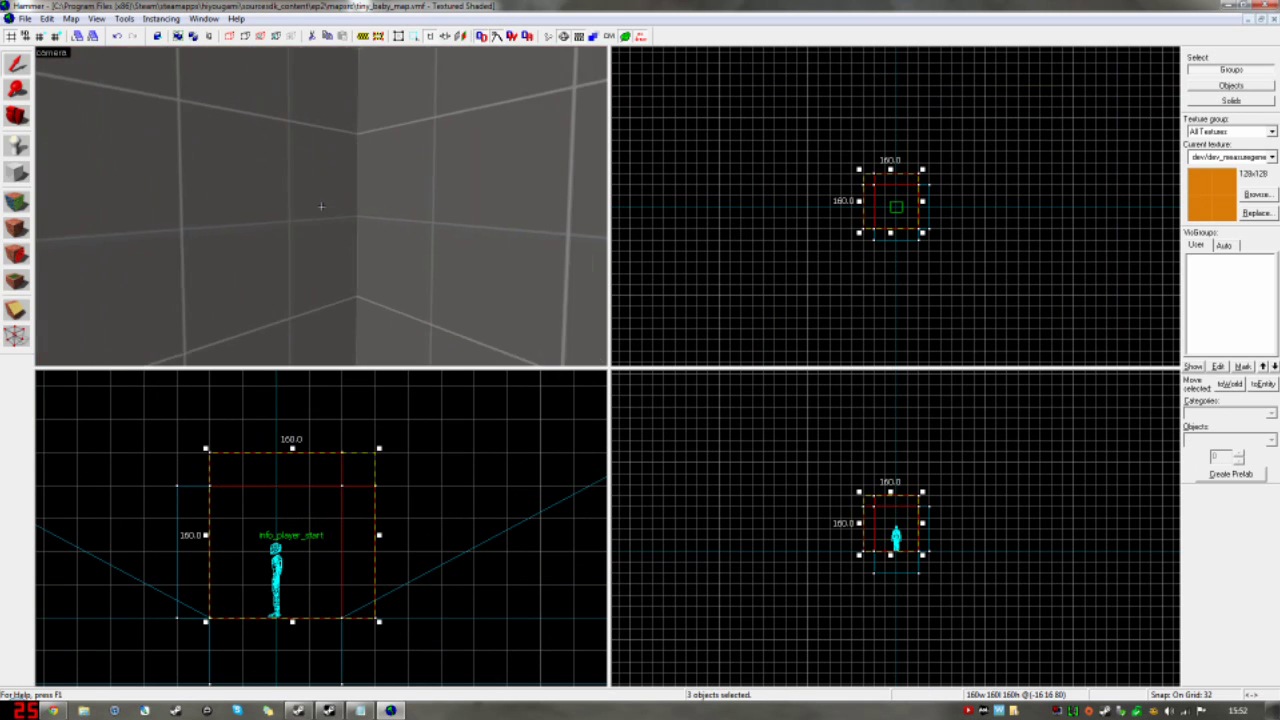
pyautogui.press('z')
pyautogui.keyDown('ctrl'); pyautogui.click(322, 207); pyautogui.keyUp('ctrl')
pyautogui.keyDown('ctrl'); pyautogui.click(390, 220); pyautogui.keyUp('ctrl')
pyautogui.hotkey('shift', 'a')
pyautogui.click(600, 401)
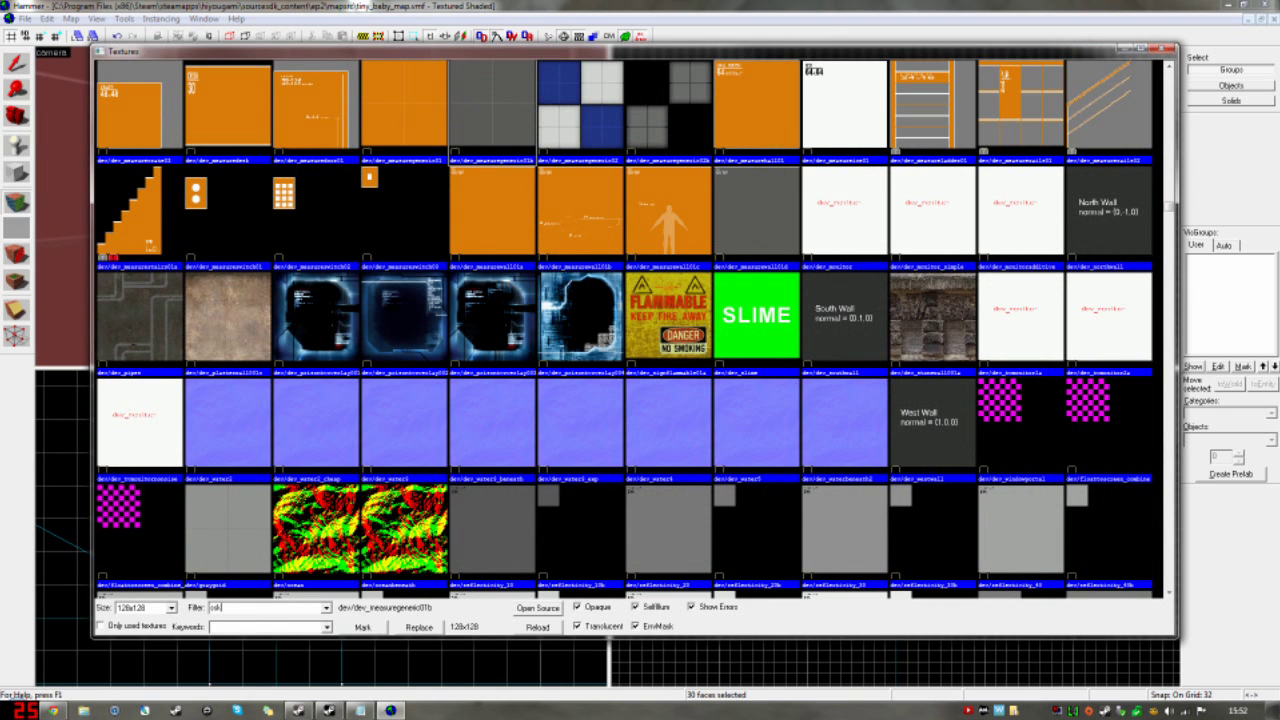
pyautogui.doubleClick(158, 126)
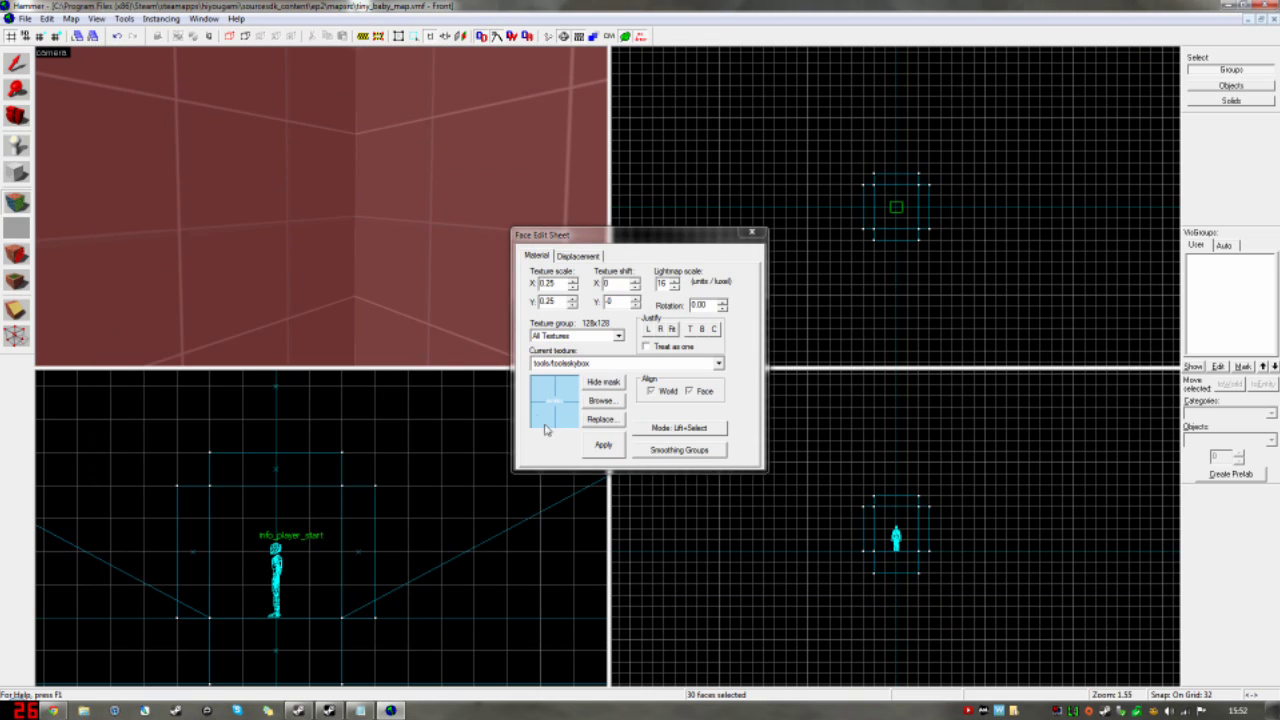
pyautogui.click(604, 444)
pyautogui.hotkey('shift', 's')
# Step: Examine the skybox room around the player start and the separate ramp basin from outside
pyautogui.press('z')
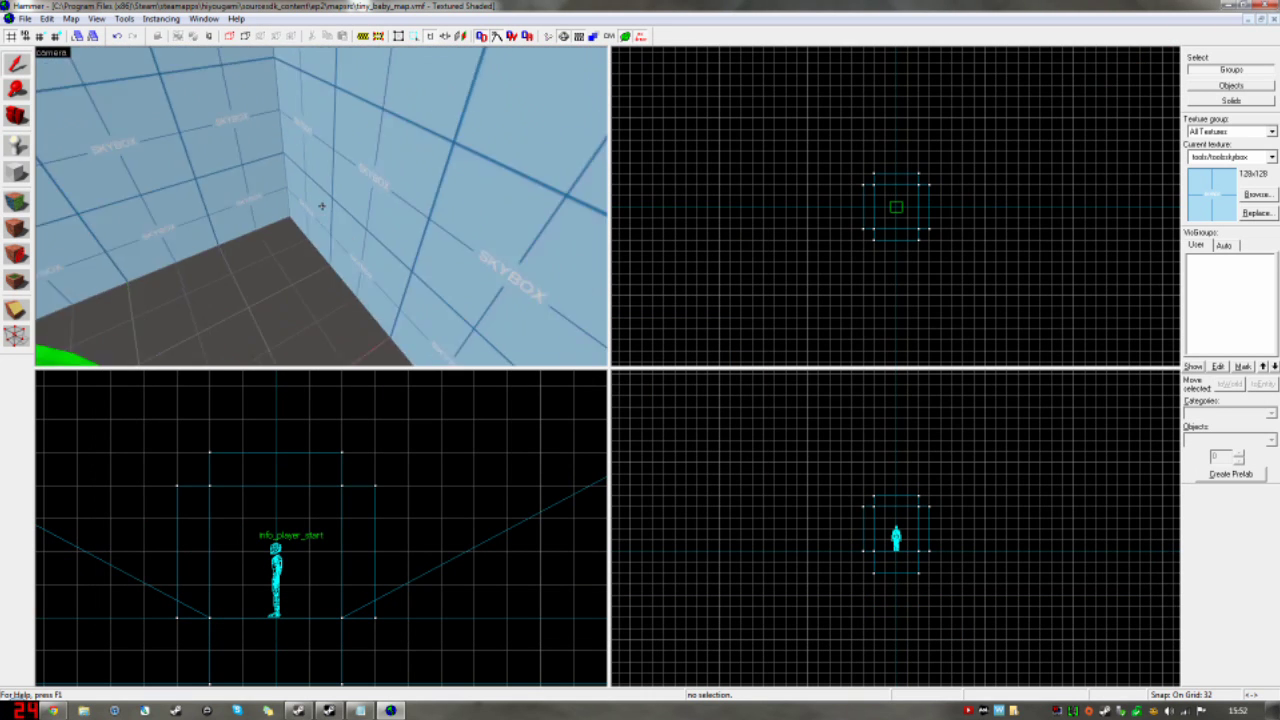
pyautogui.press('s')
pyautogui.press('z')
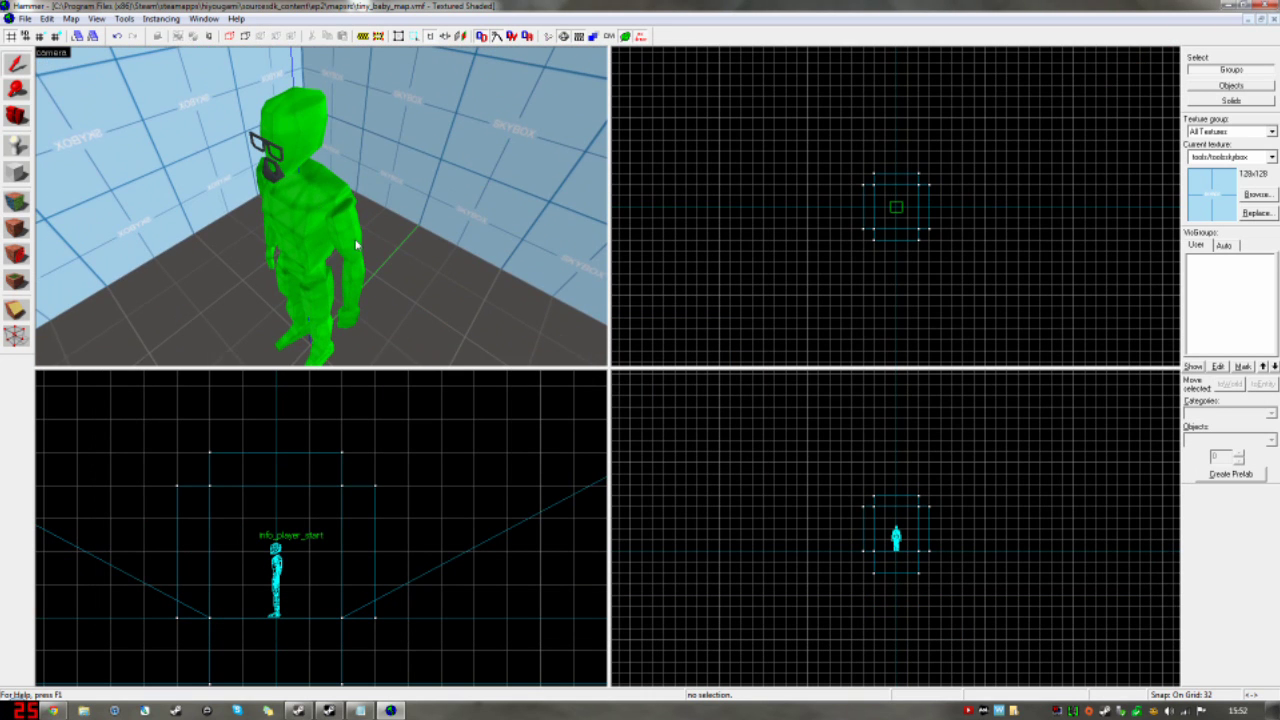
pyautogui.press('z')
pyautogui.press('s')
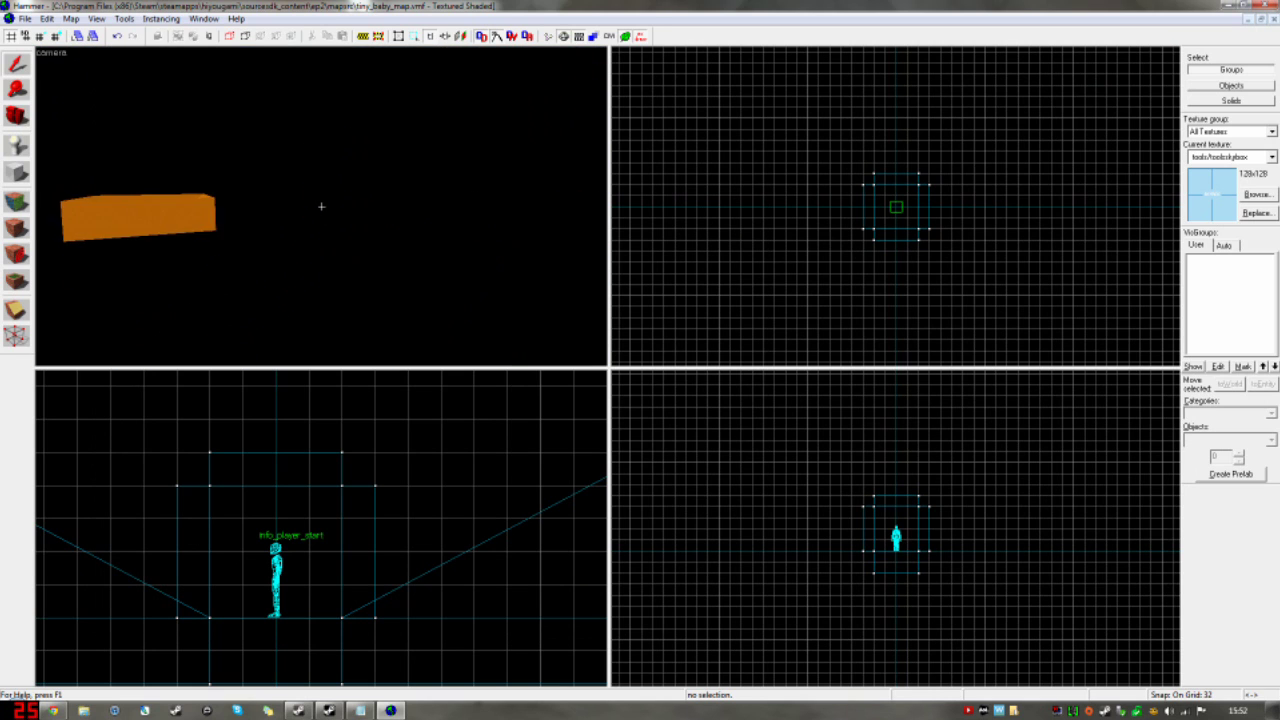
pyautogui.press('w')
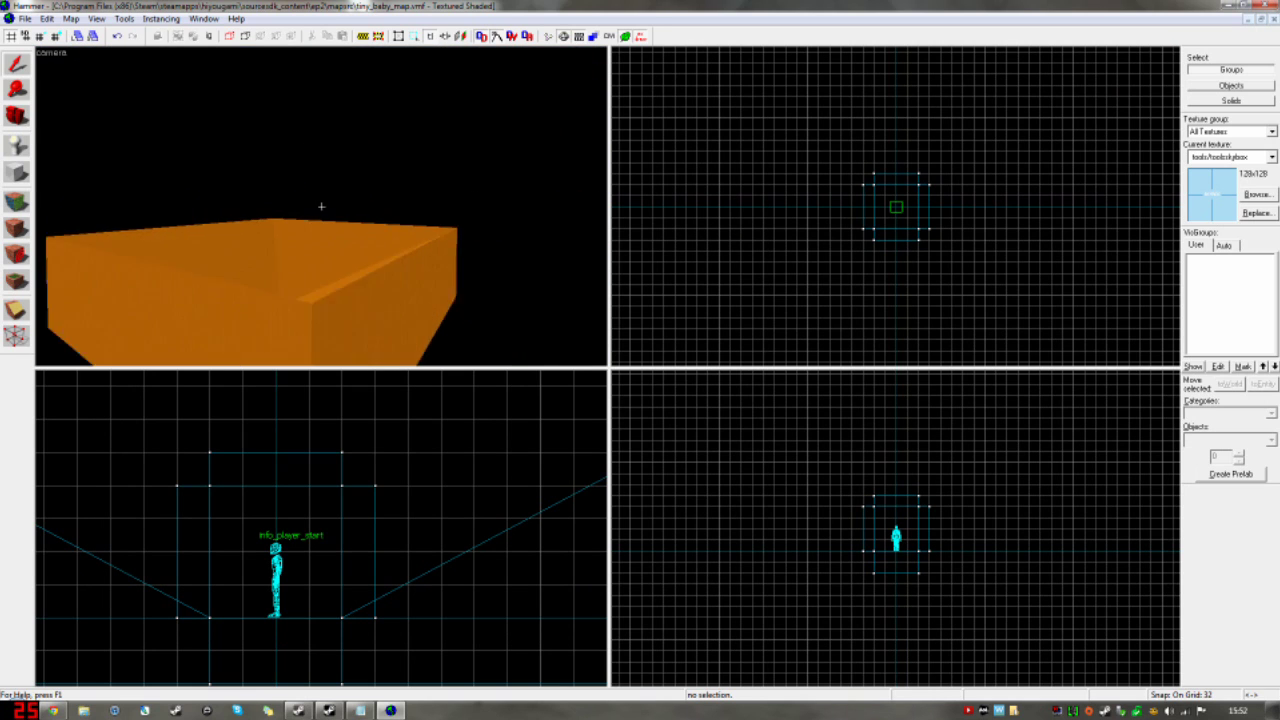
pyautogui.press('d')
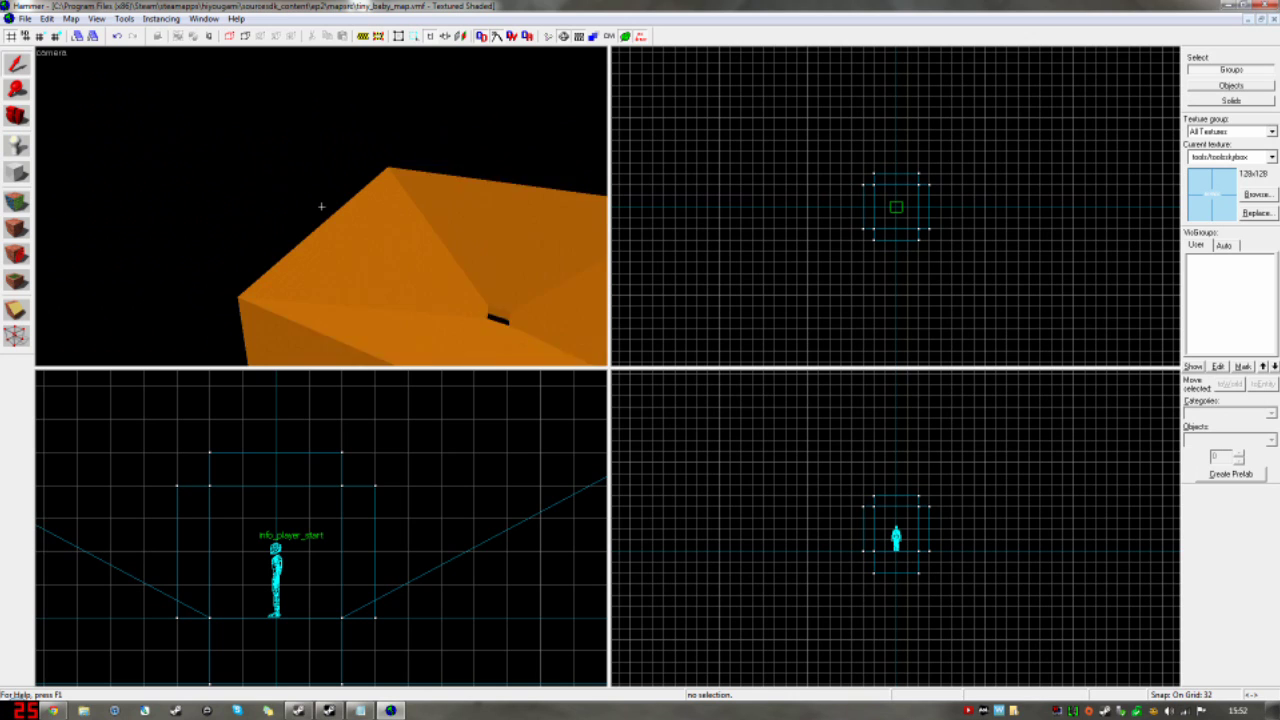
pyautogui.press('d')
pyautogui.press('d')
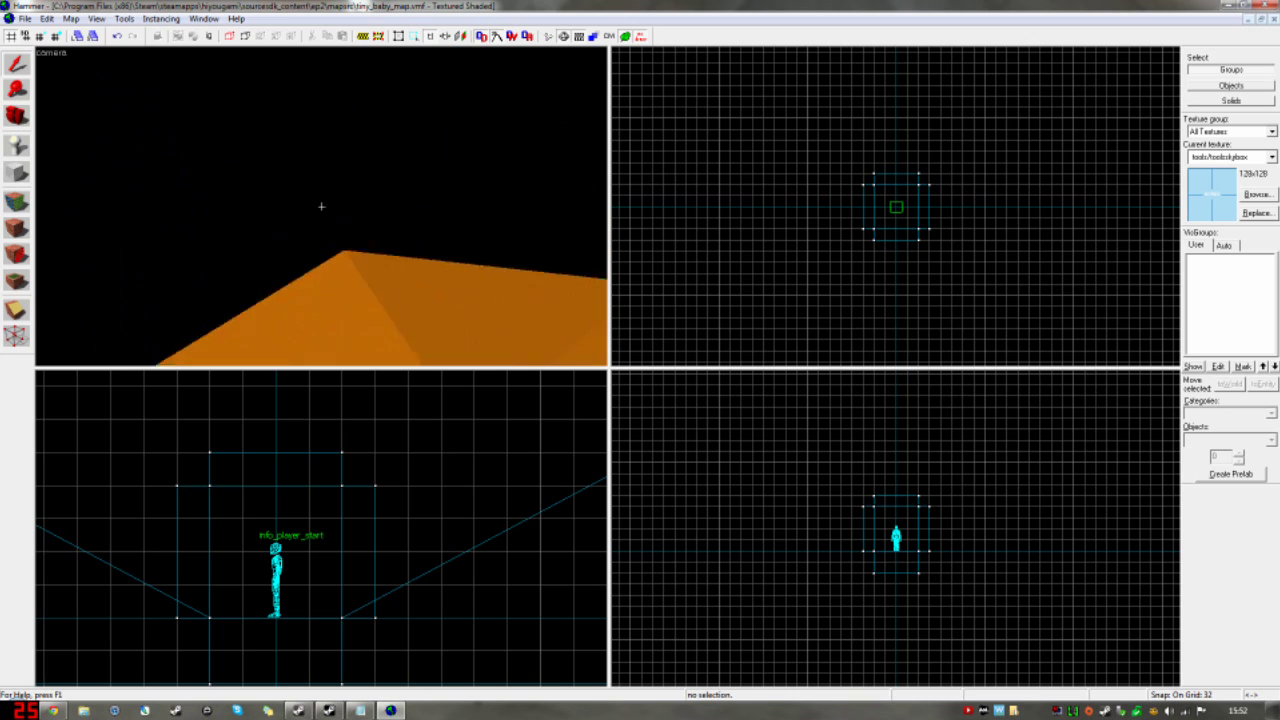
pyautogui.press('d')
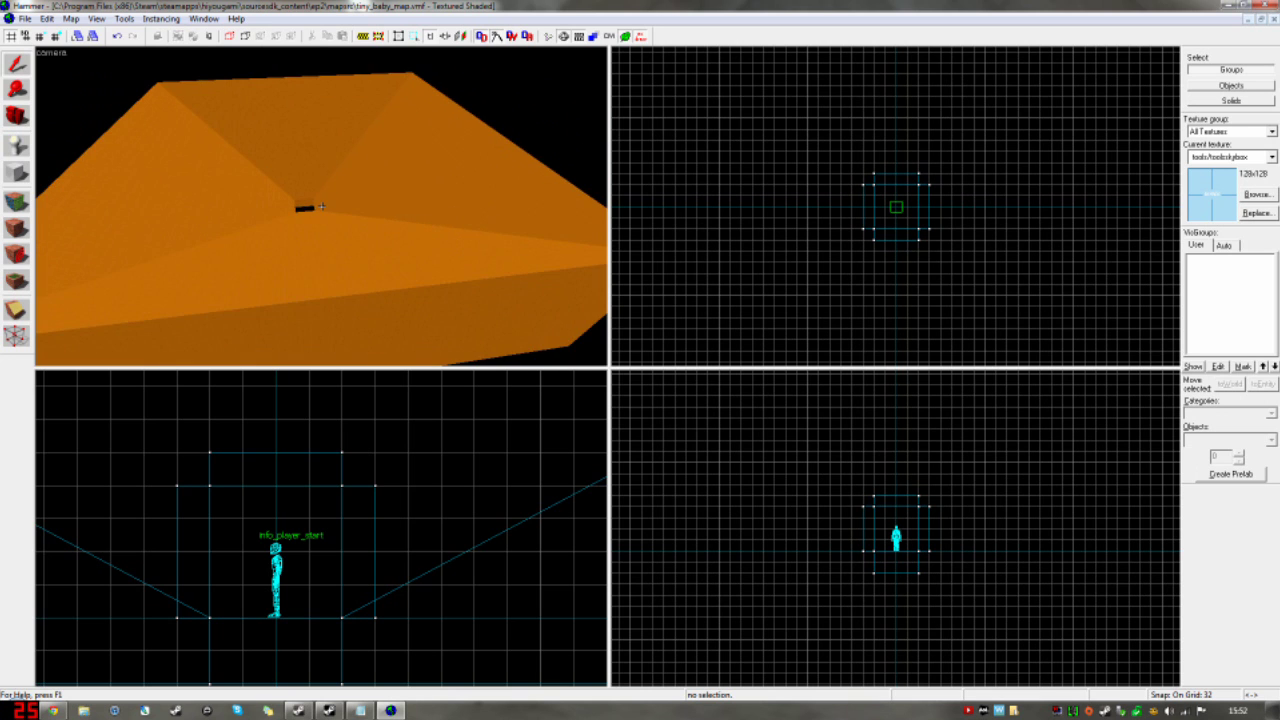
# Step: Create a block 128 units wide, 960 units long and 320 units high on one ramp of the basin
pyautogui.press('w')
pyautogui.press('z')
pyautogui.click(349, 226)
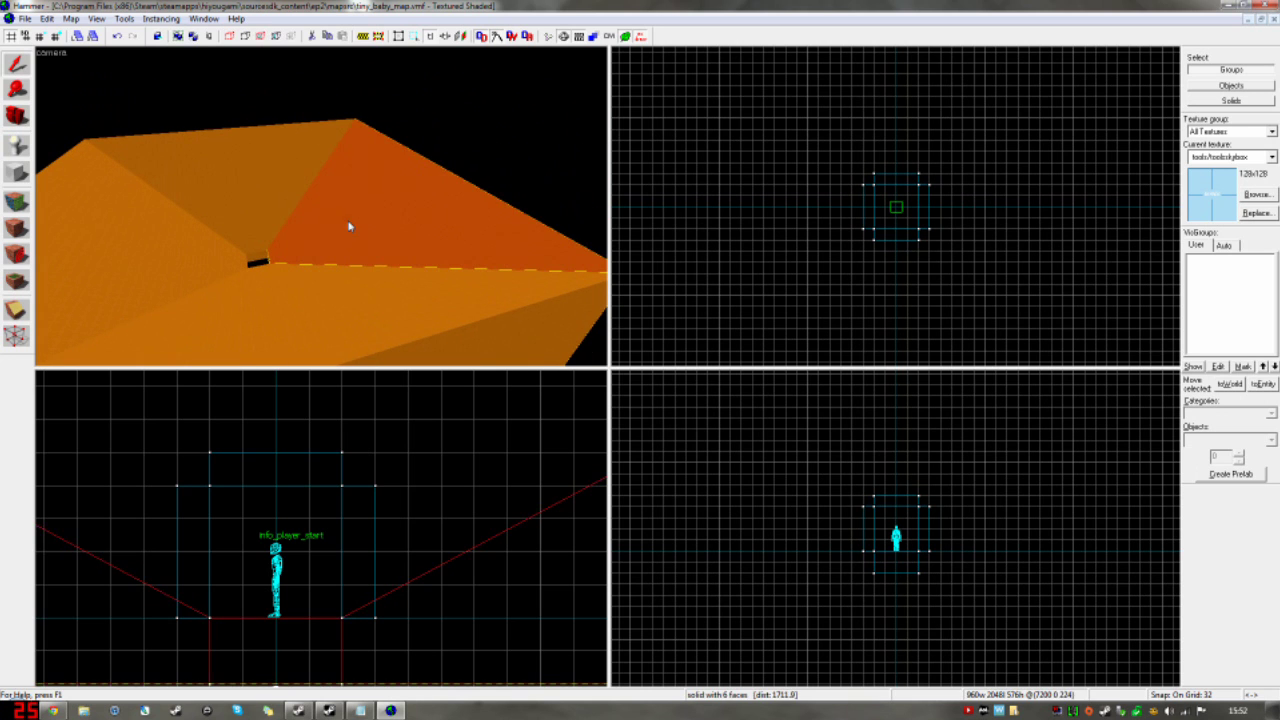
pyautogui.hotkey('ctrl', 'e')
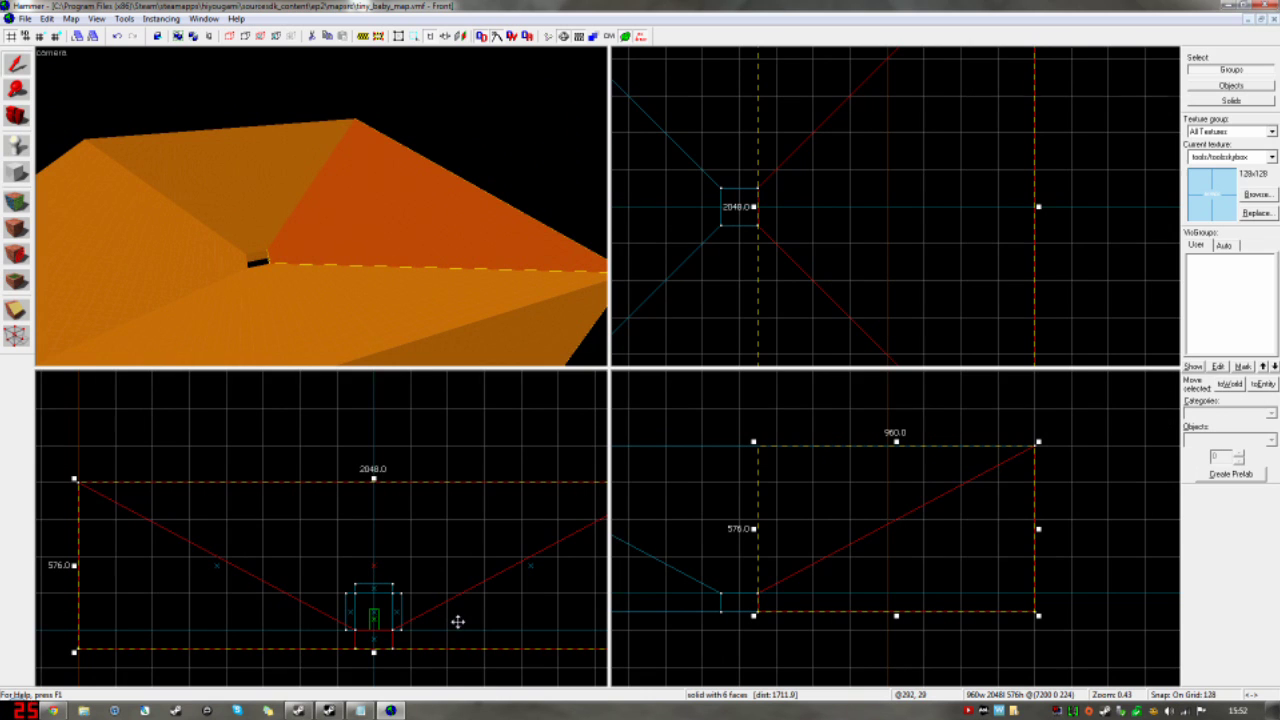
pyautogui.press('[')
pyautogui.scroll(2, 463, 614)
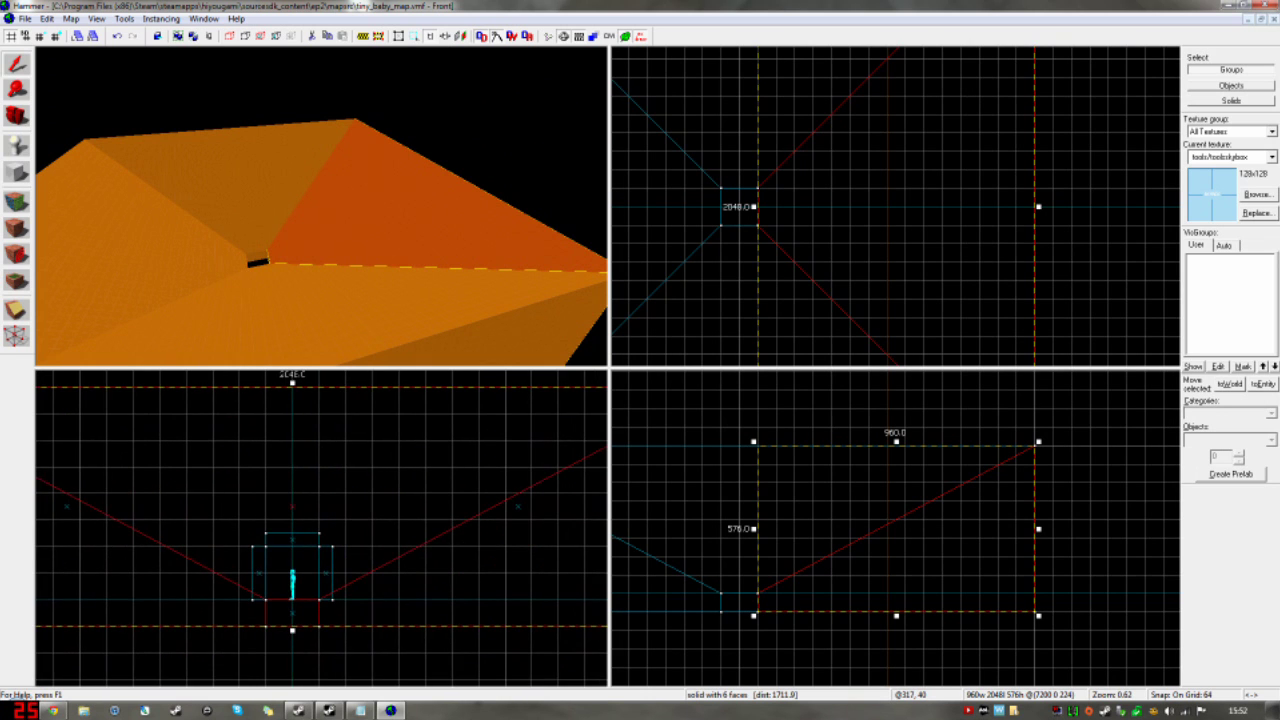
pyautogui.scroll(-3, 428, 574)
pyautogui.hotkey('shift', 'b')
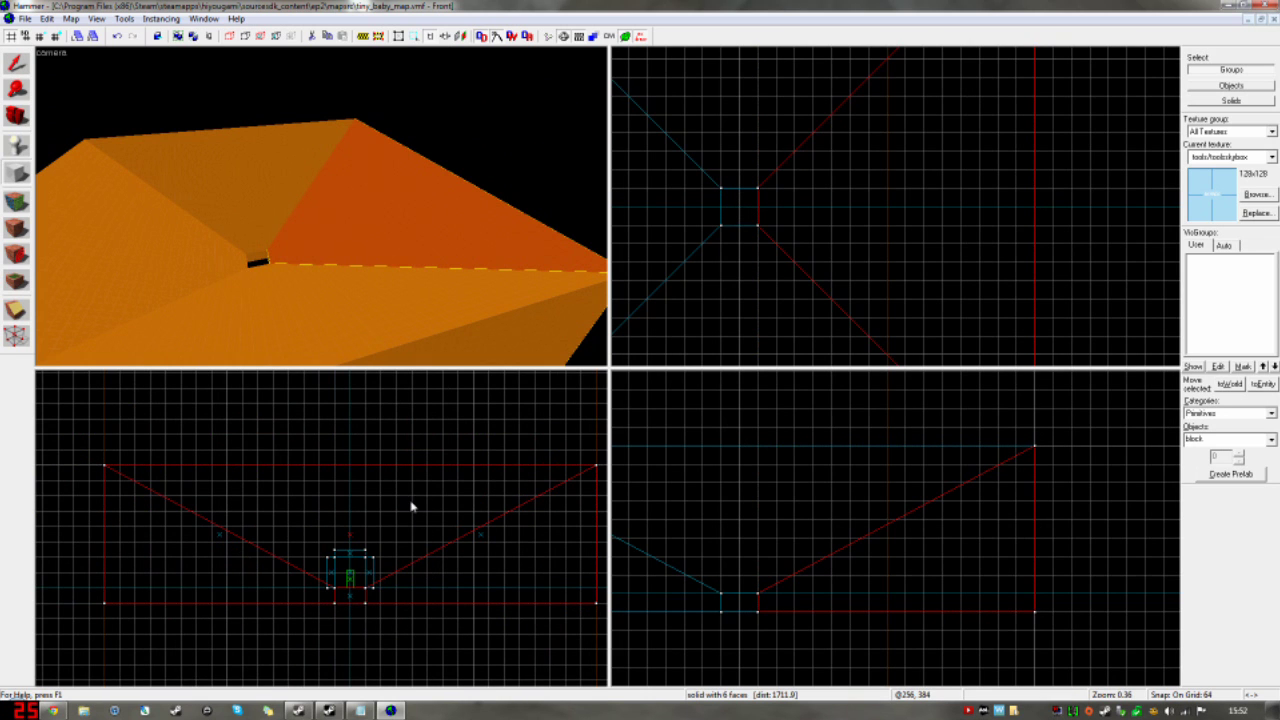
pyautogui.moveTo(411, 507); pyautogui.dragTo(442, 585)
pyautogui.press('Return')
# Step: Apply the texture dev/dev_measuregeneric01b to all faces of the new block
pyautogui.hotkey('shift', 'a')
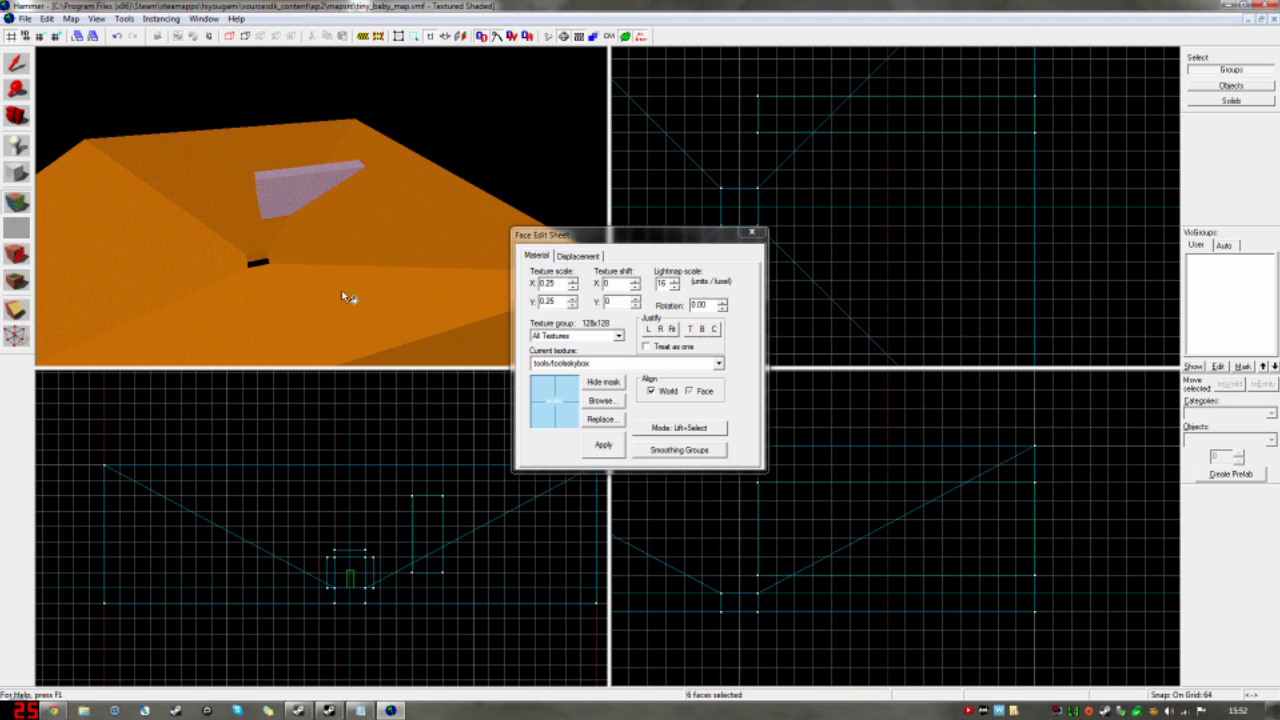
pyautogui.click(601, 400)
pyautogui.press('Escape')
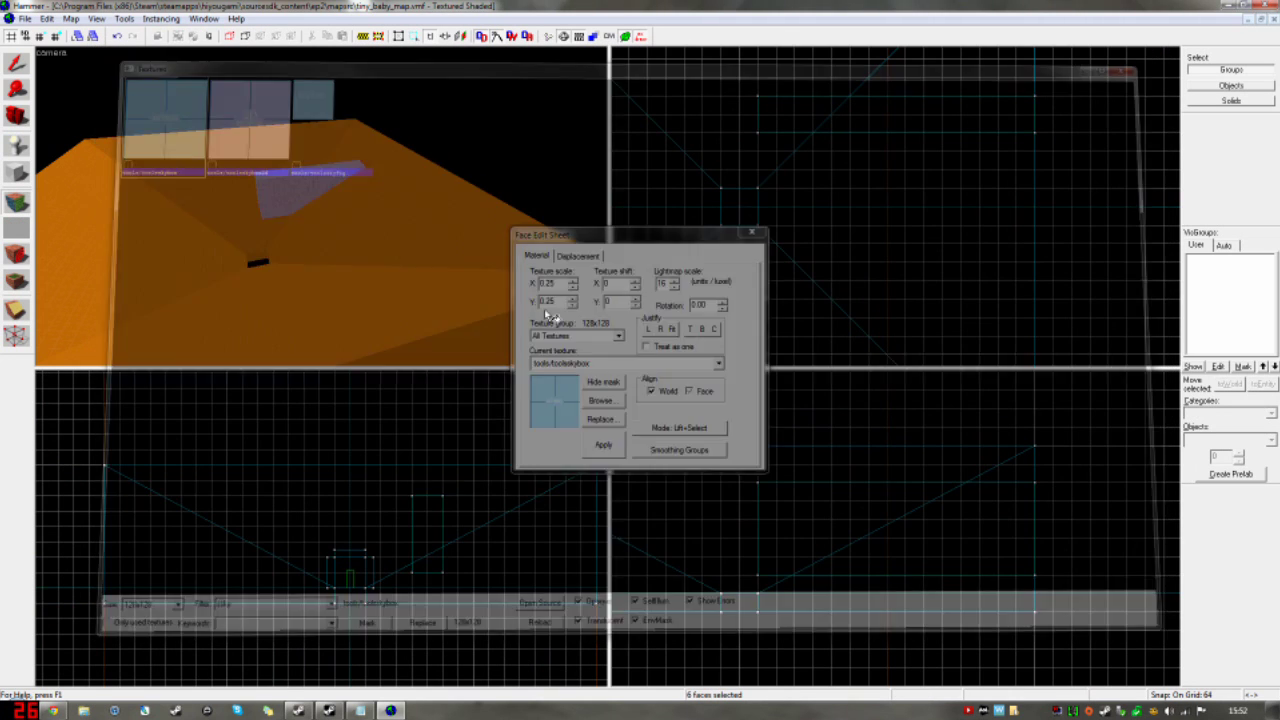
pyautogui.click(596, 366)
pyautogui.click(614, 443)
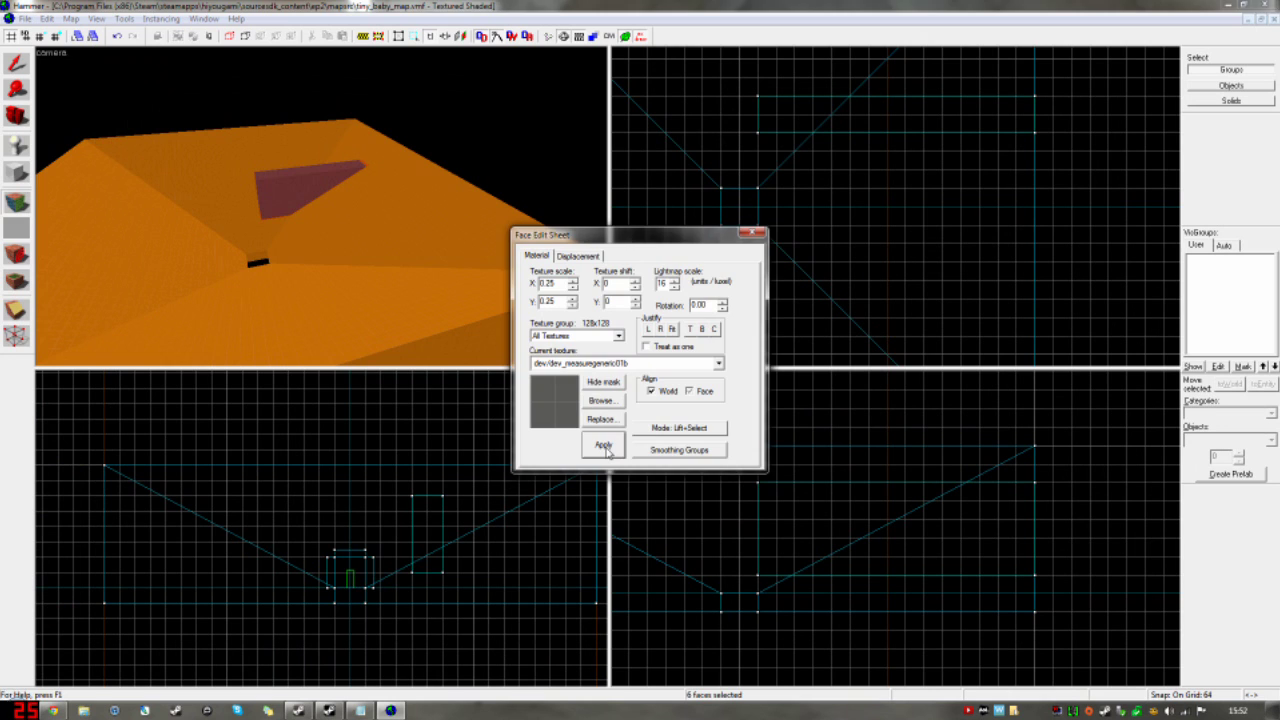
pyautogui.hotkey('shift', 'a')
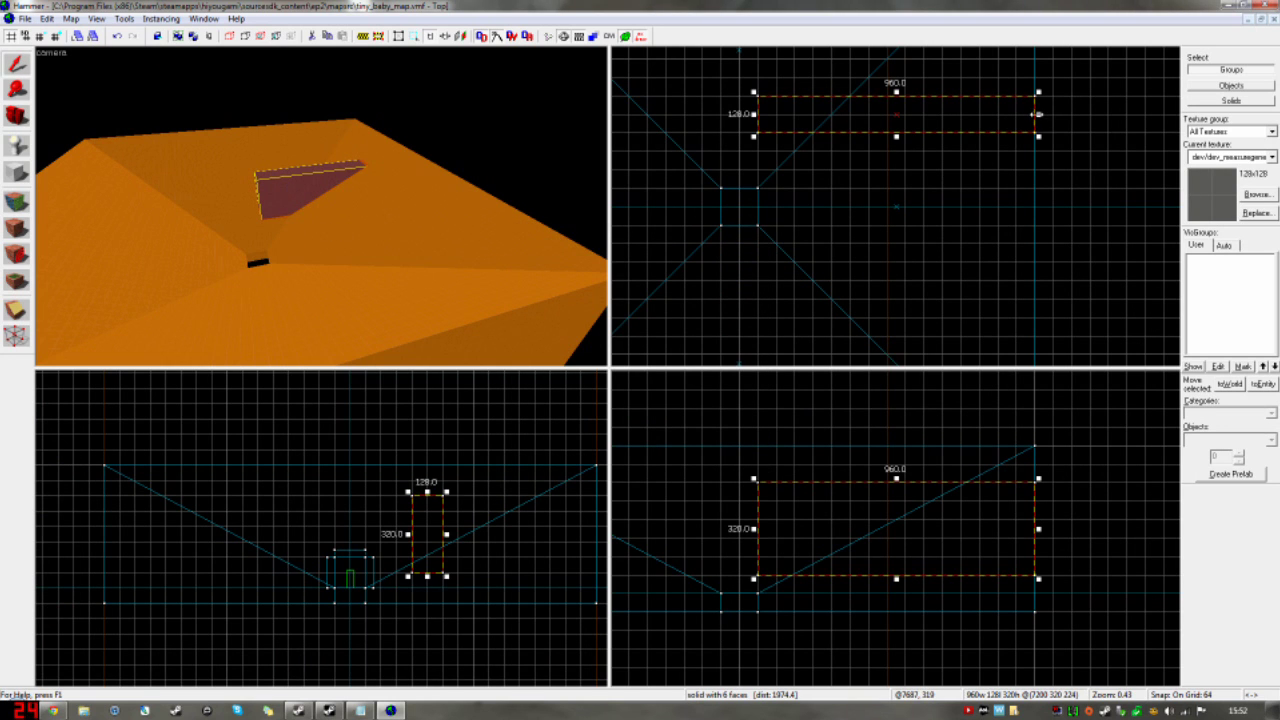
# Step: Shorten the block to a 128 by 128 unit pillar and copy it onto another part of the basin as a 256-unit-high pillar
pyautogui.moveTo(1038, 114)
pyautogui.mouseDown()
pyautogui.moveTo(795, 114)
pyautogui.moveTo(806, 231)
pyautogui.moveTo(917, 311)
pyautogui.mouseUp()
pyautogui.moveTo(268, 551); pyautogui.dragTo(244, 524)
pyautogui.press('z')
pyautogui.press('w')
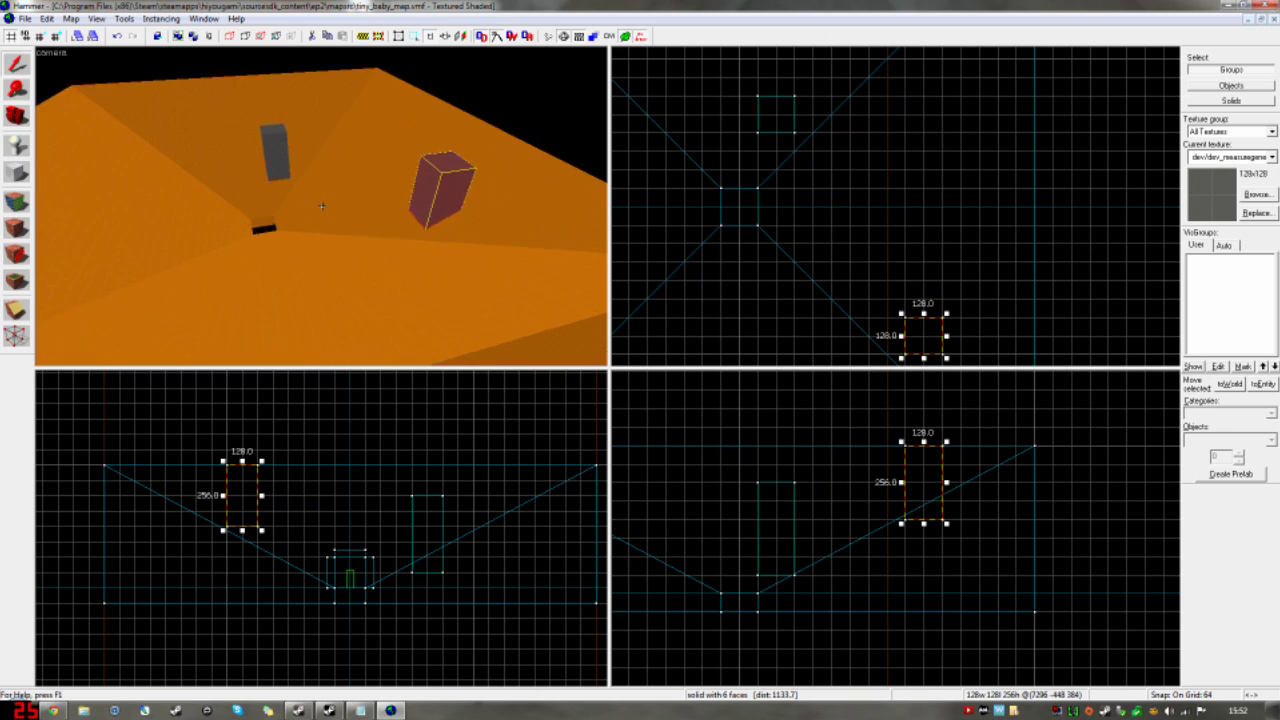
pyautogui.press('s')
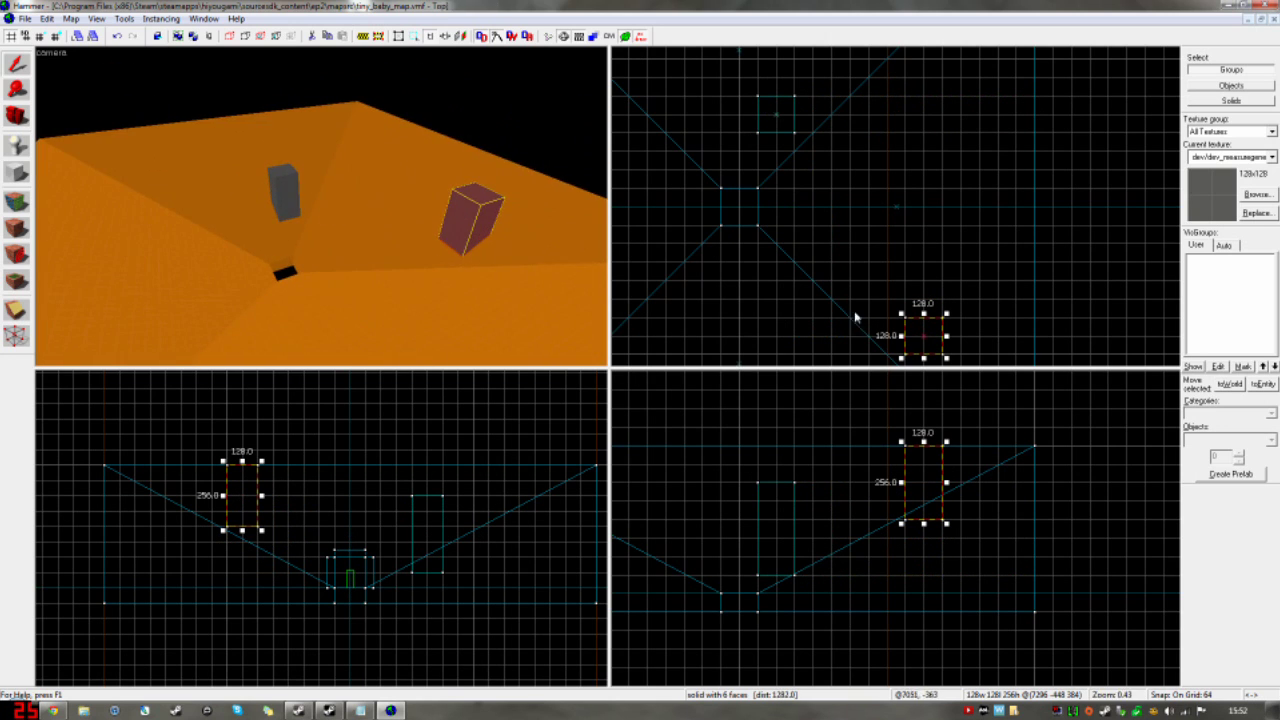
# Step: Copy the 256-unit pillar beside the basin's central opening, reduce it to a 128-unit cube and lower it to the ramp's foot
pyautogui.moveTo(917, 323); pyautogui.dragTo(704, 206)
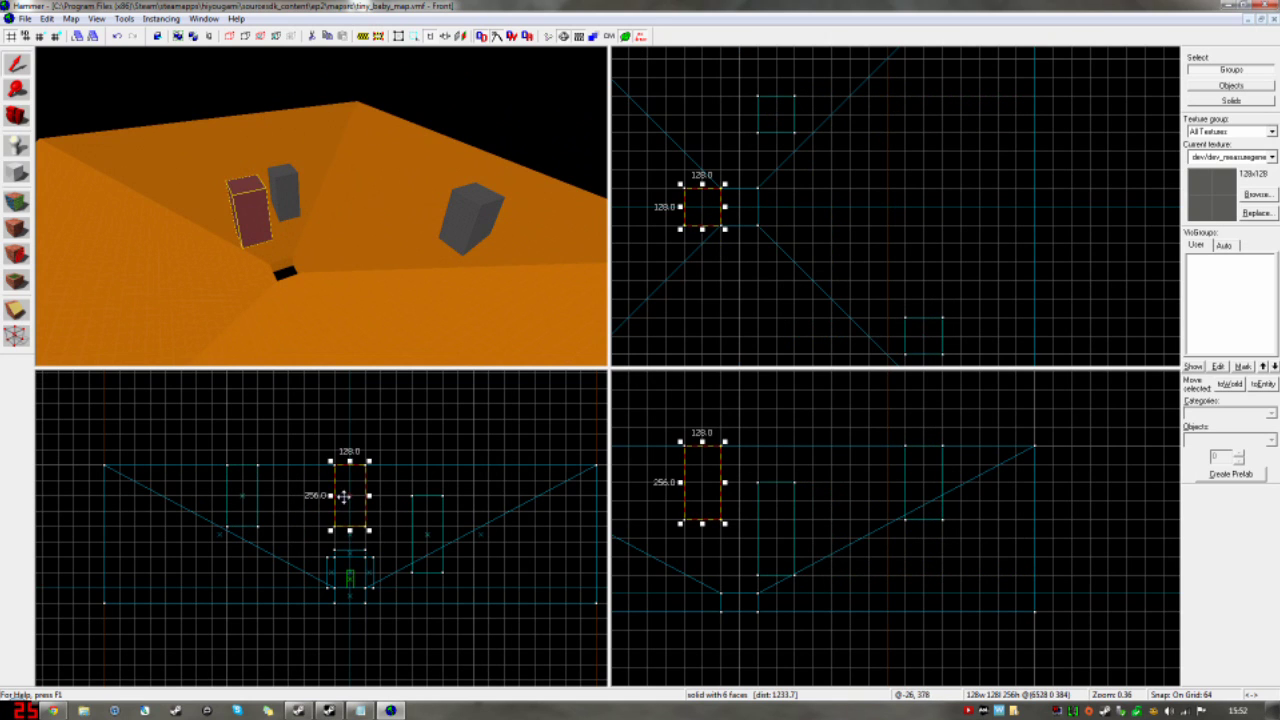
pyautogui.moveTo(344, 497); pyautogui.dragTo(350, 550)
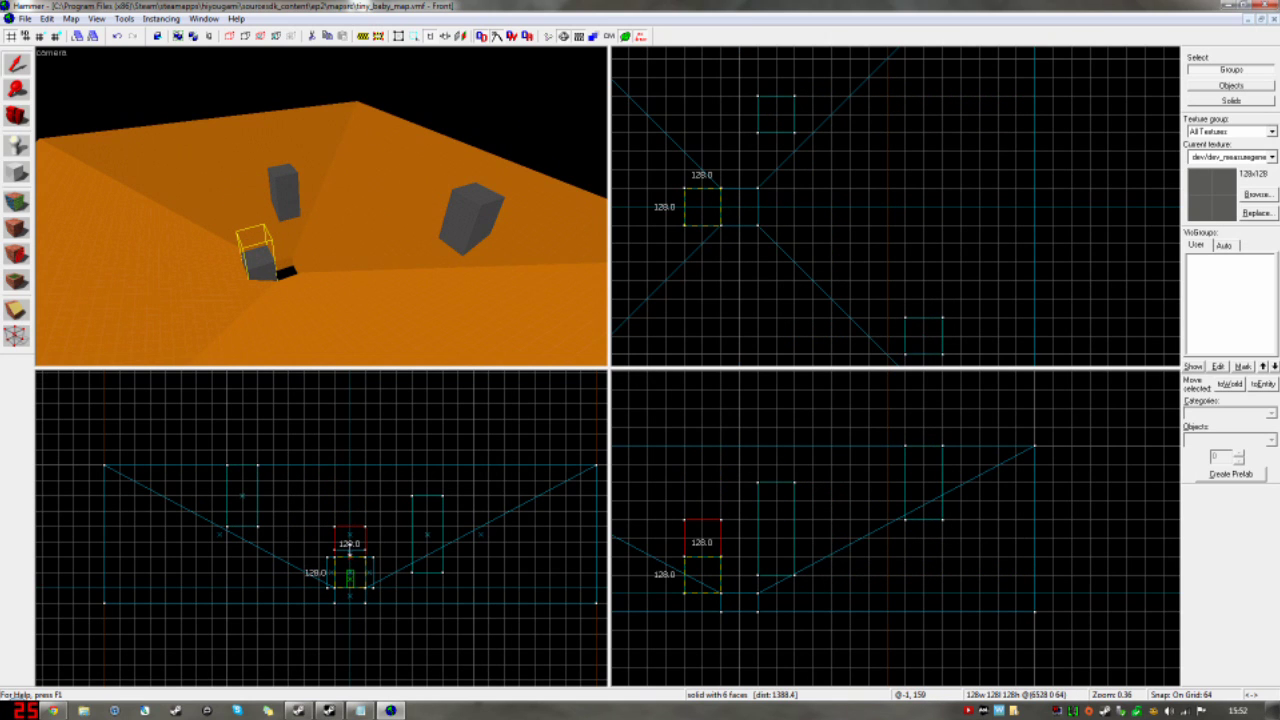
pyautogui.press('z')
pyautogui.press('w')
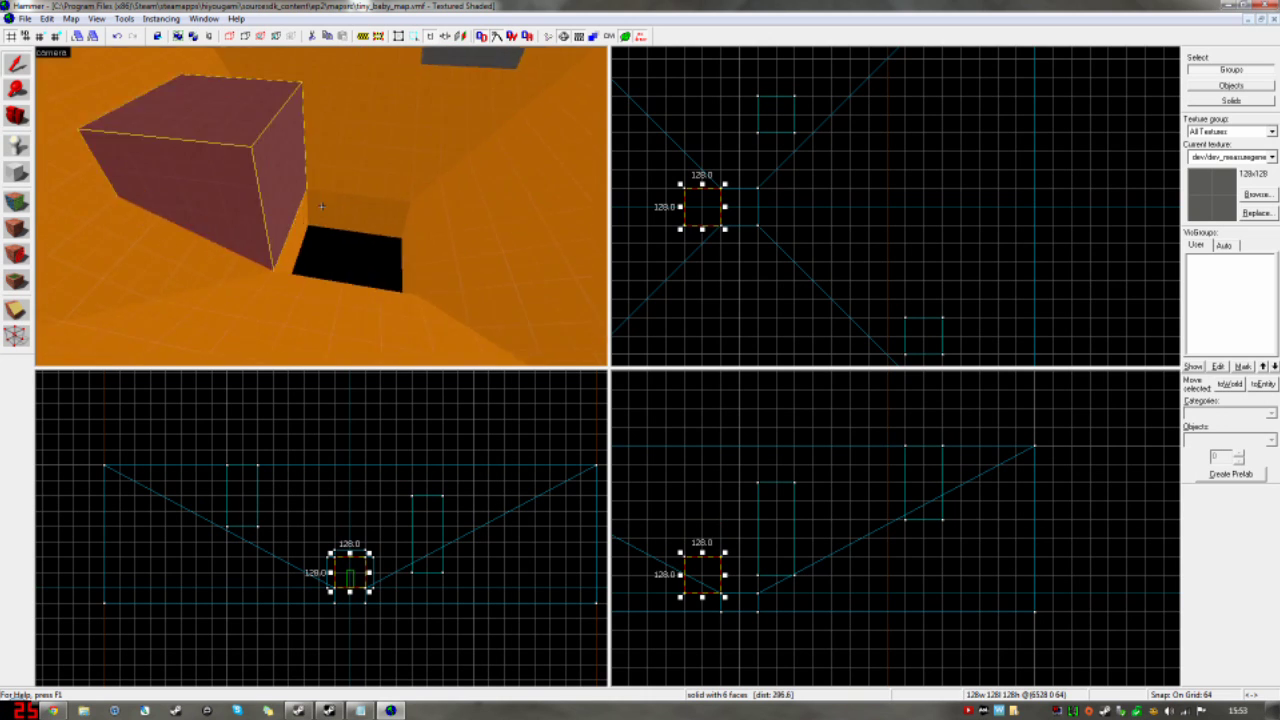
pyautogui.press('s')
pyautogui.press('s')
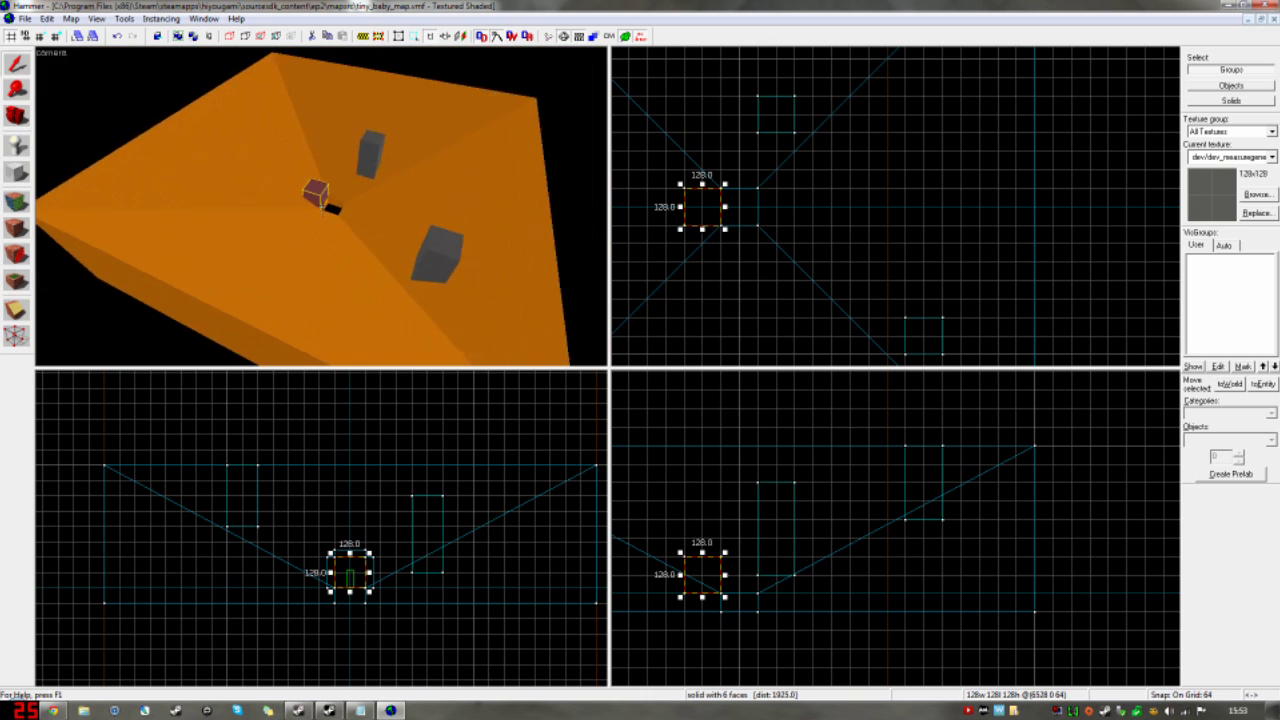
pyautogui.press('w')
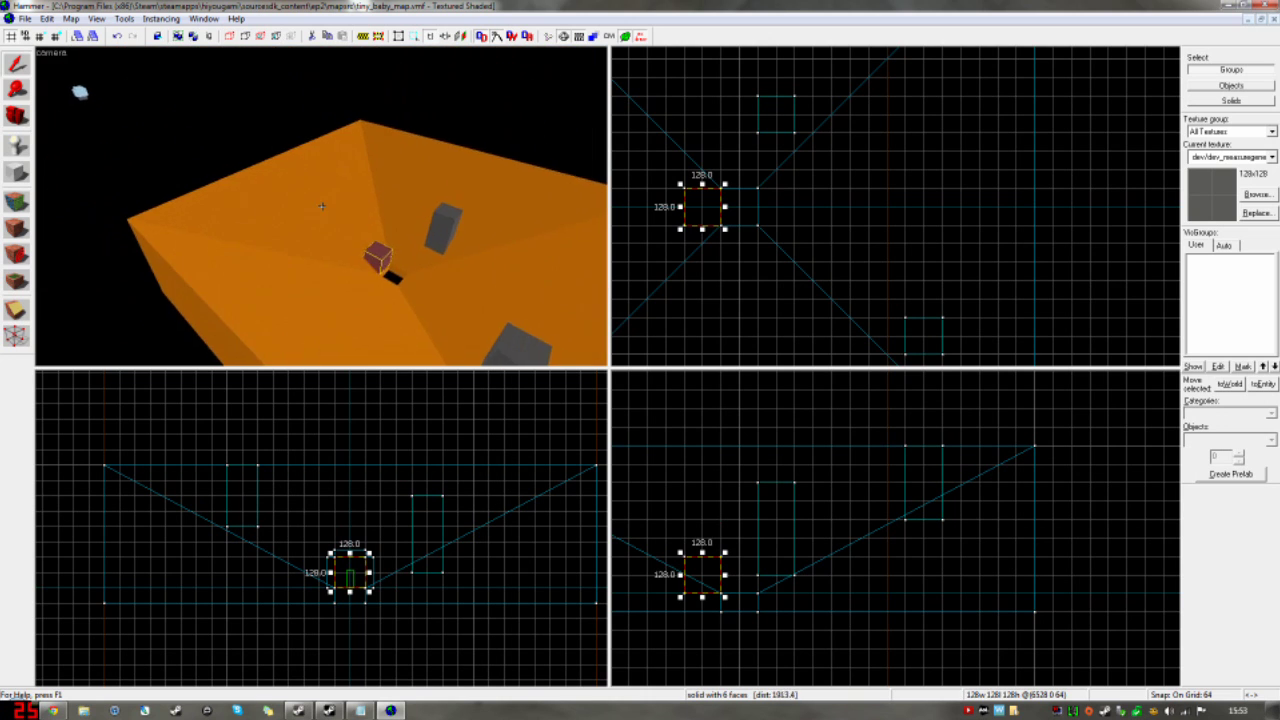
pyautogui.press('w')
pyautogui.press('s')
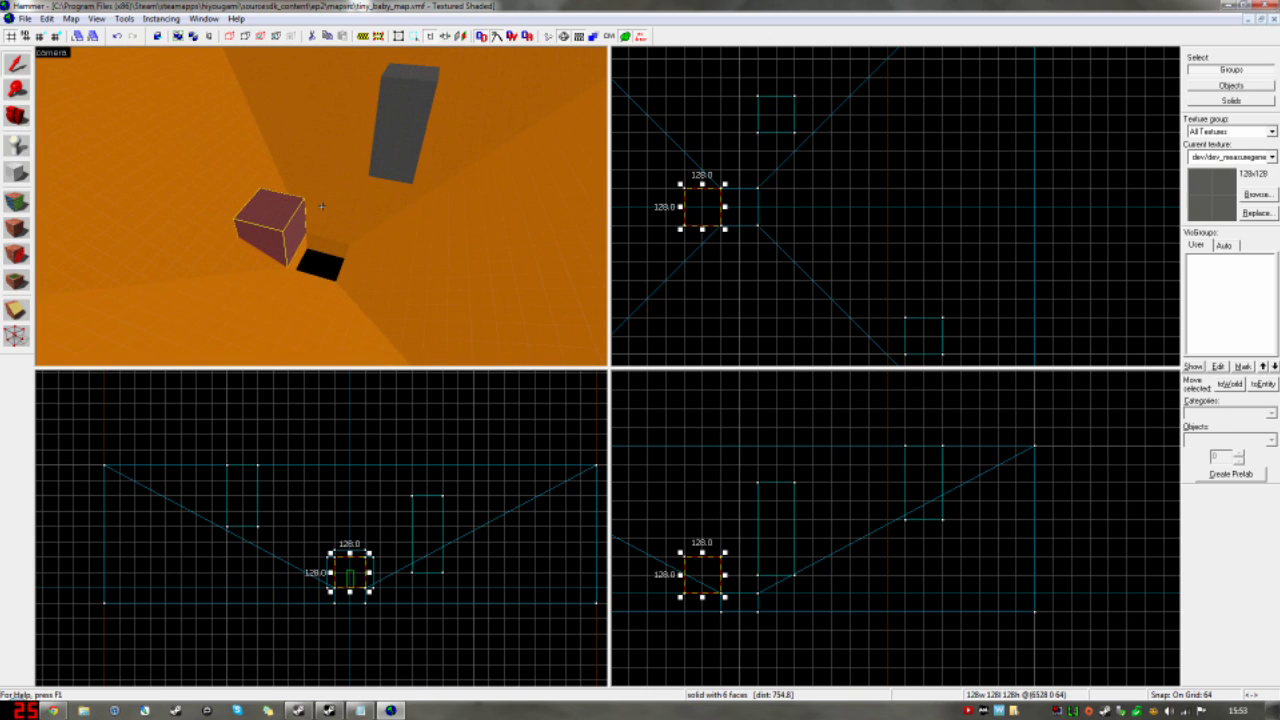
# Step: Copy the cube beneath the basin's central opening and make it a 128 by 128 unit floor, 64 units thick
pyautogui.scroll(3, 364, 577)
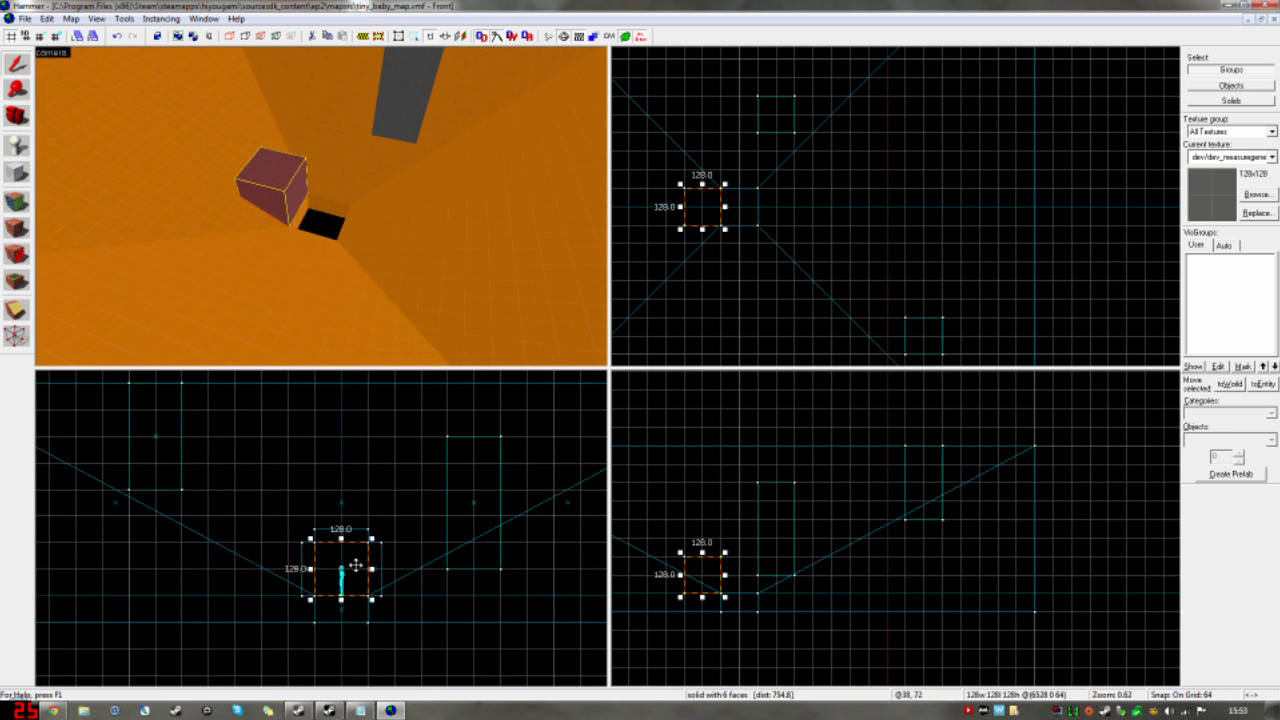
pyautogui.keyDown('shift'); pyautogui.moveTo(354, 564); pyautogui.dragTo(351, 645); pyautogui.keyUp('shift')
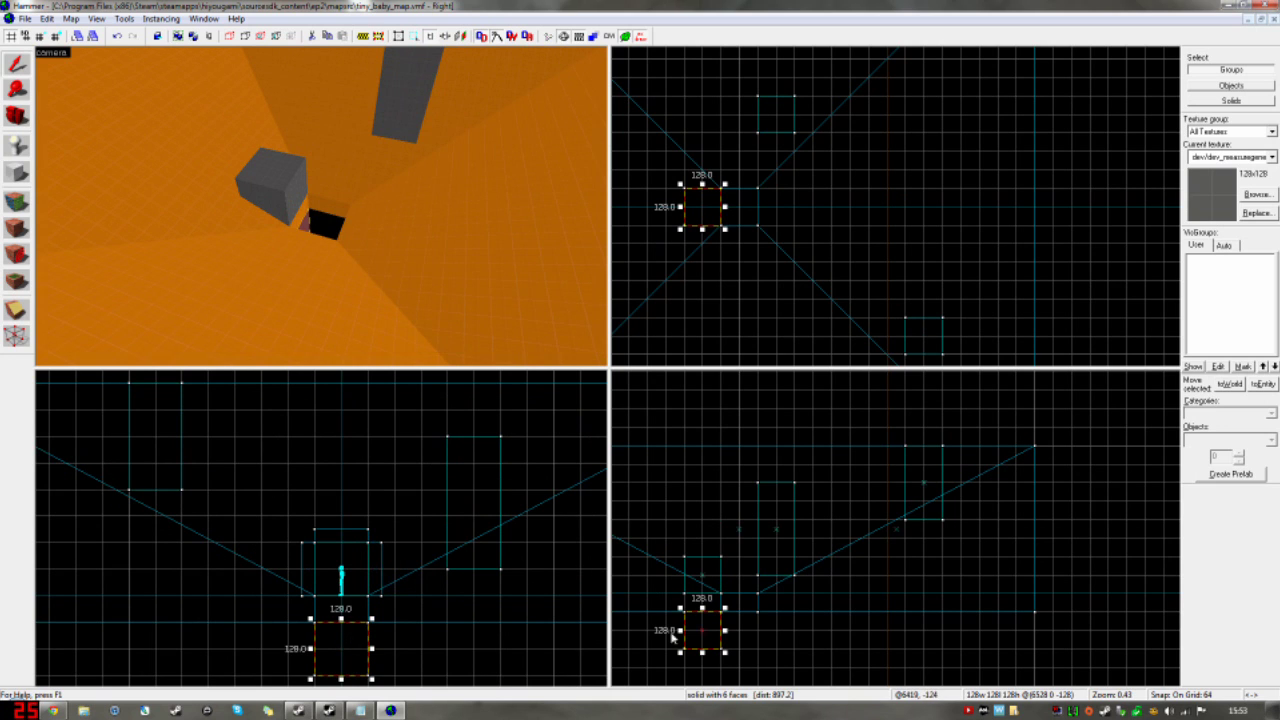
pyautogui.moveTo(673, 636); pyautogui.dragTo(746, 634)
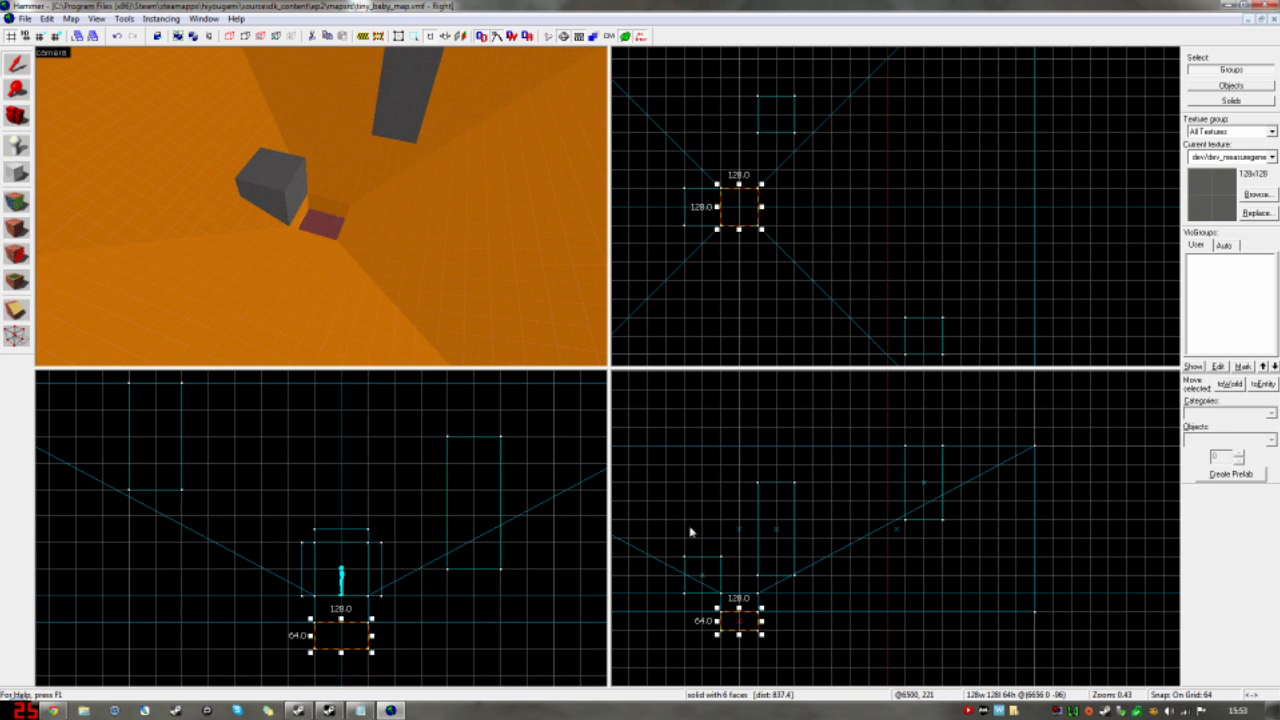
pyautogui.click(659, 412)
pyautogui.press('w')
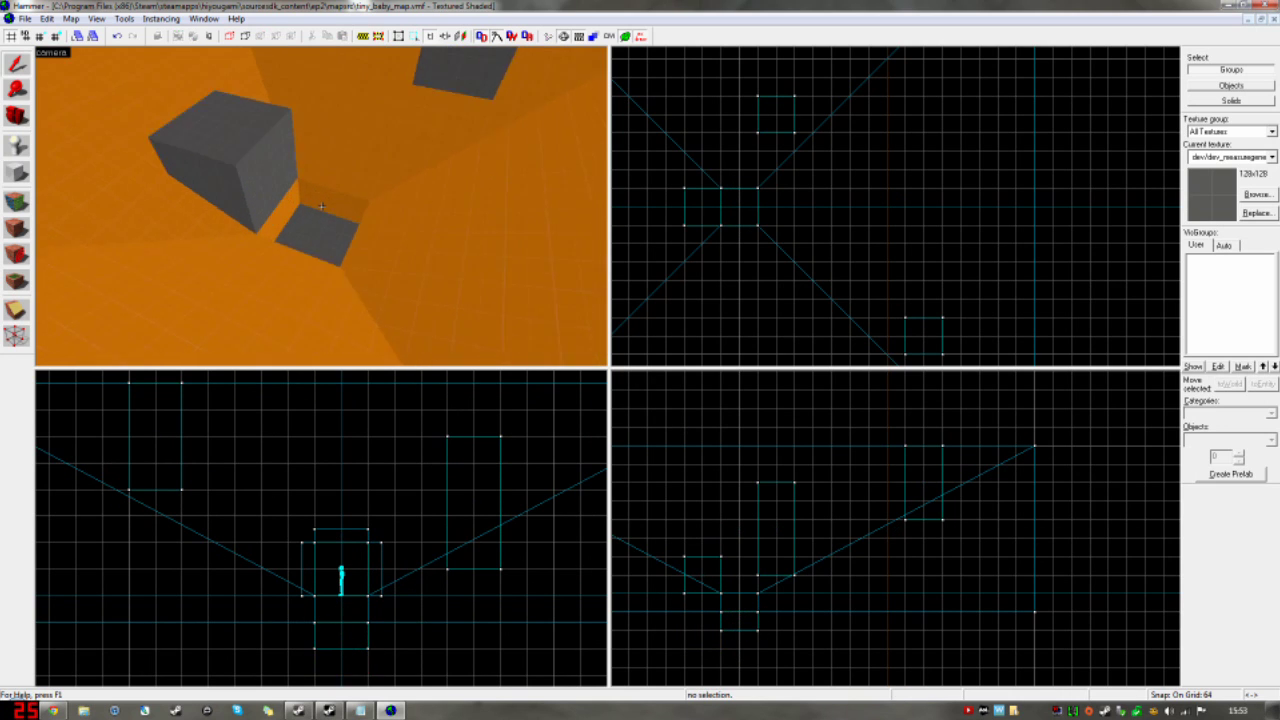
pyautogui.press('s')
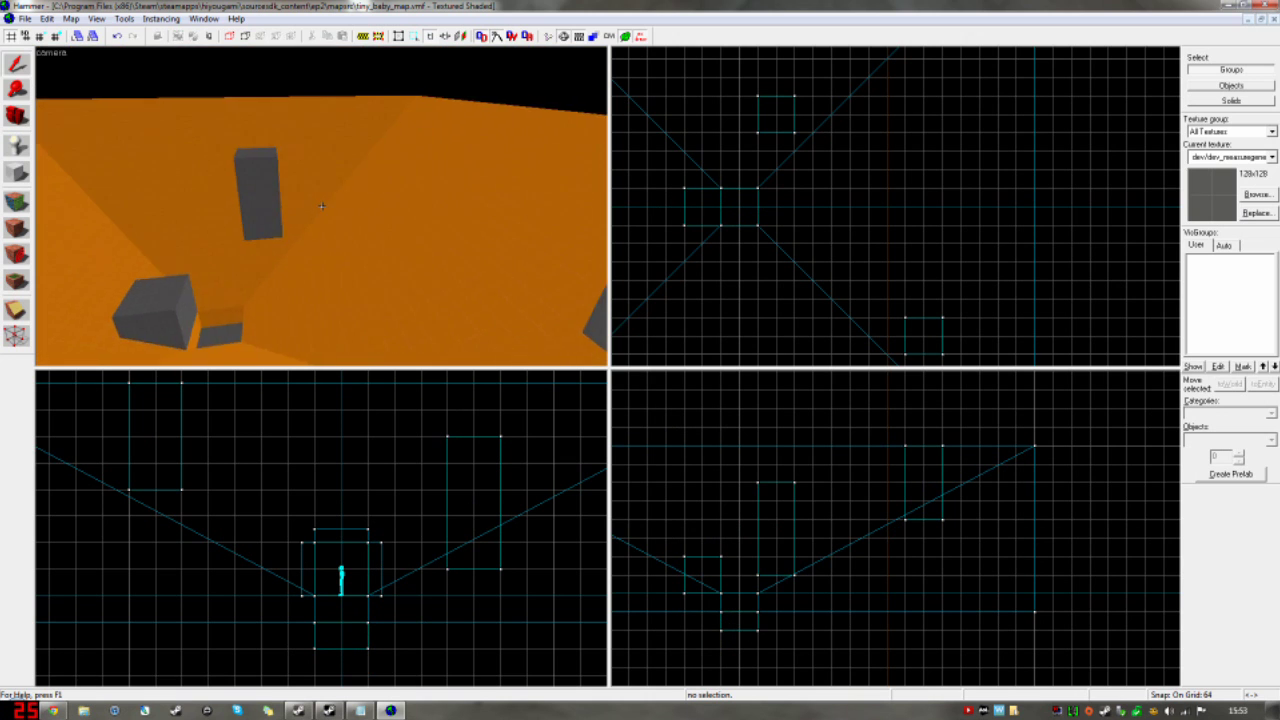
pyautogui.press('w')
pyautogui.press('s')
pyautogui.press('z')
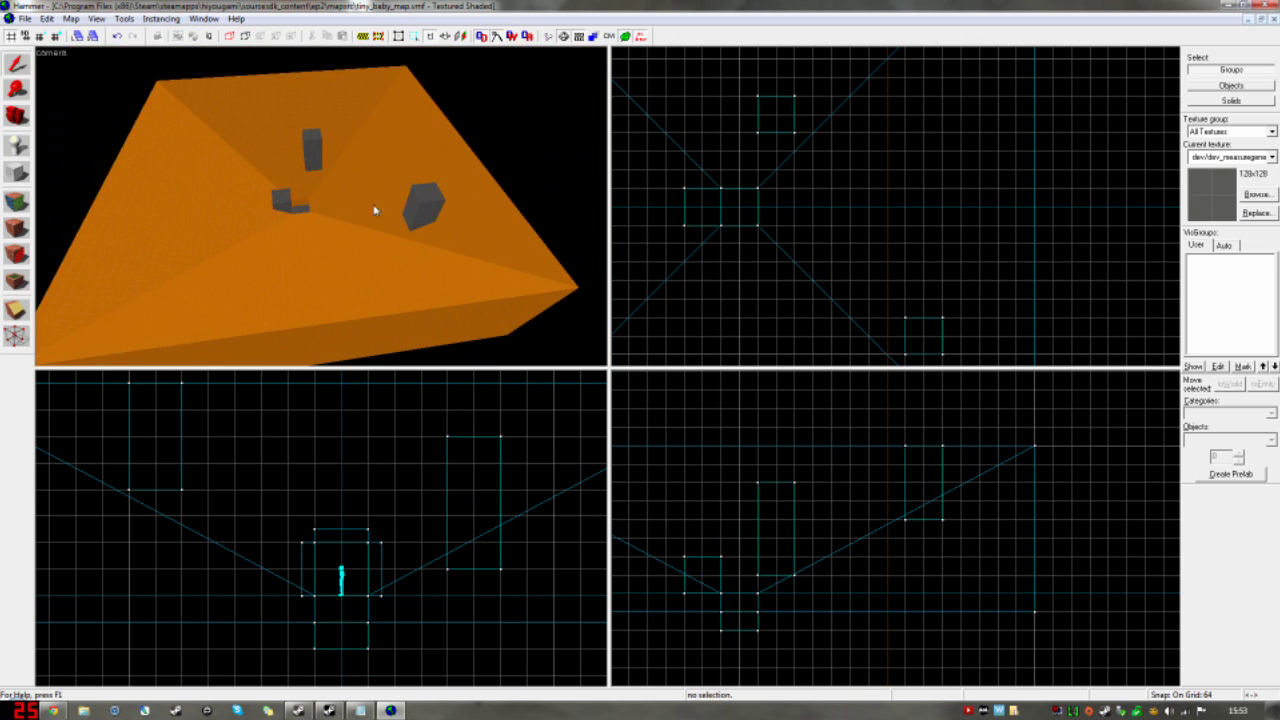
# Step: Create a lid block of 2048 by 2048 units, 64 units thick, covering the top of the basin
pyautogui.scroll(-8, 794, 228)
pyautogui.moveTo(808, 240); pyautogui.dragTo(825, 134, button='middle')
pyautogui.scroll(-4, 767, 425)
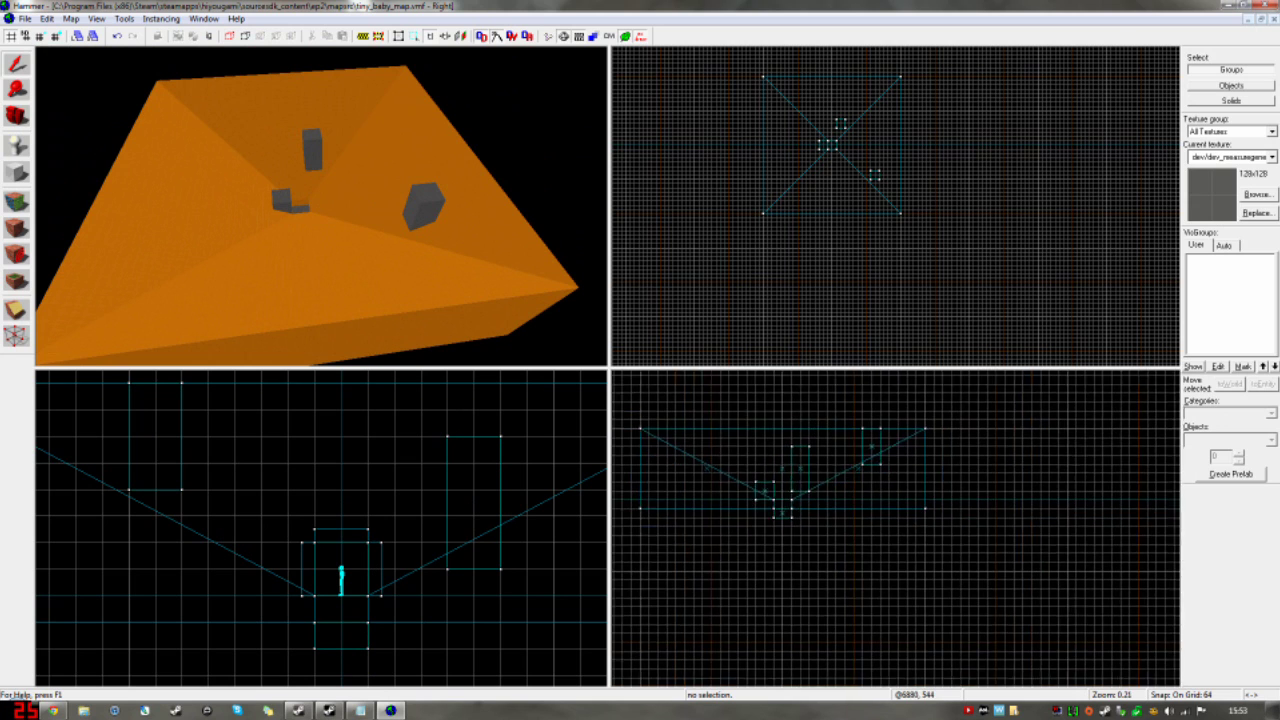
pyautogui.hotkey('shift', 'b')
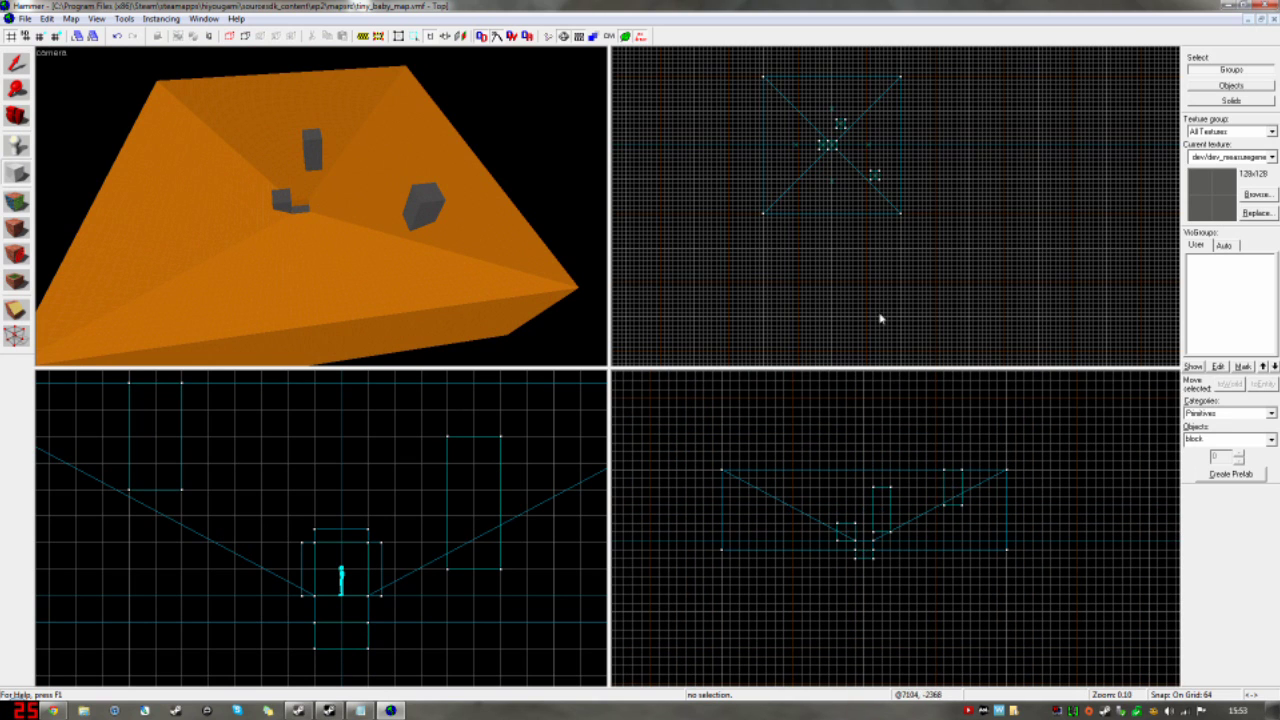
pyautogui.moveTo(776, 470); pyautogui.dragTo(712, 476)
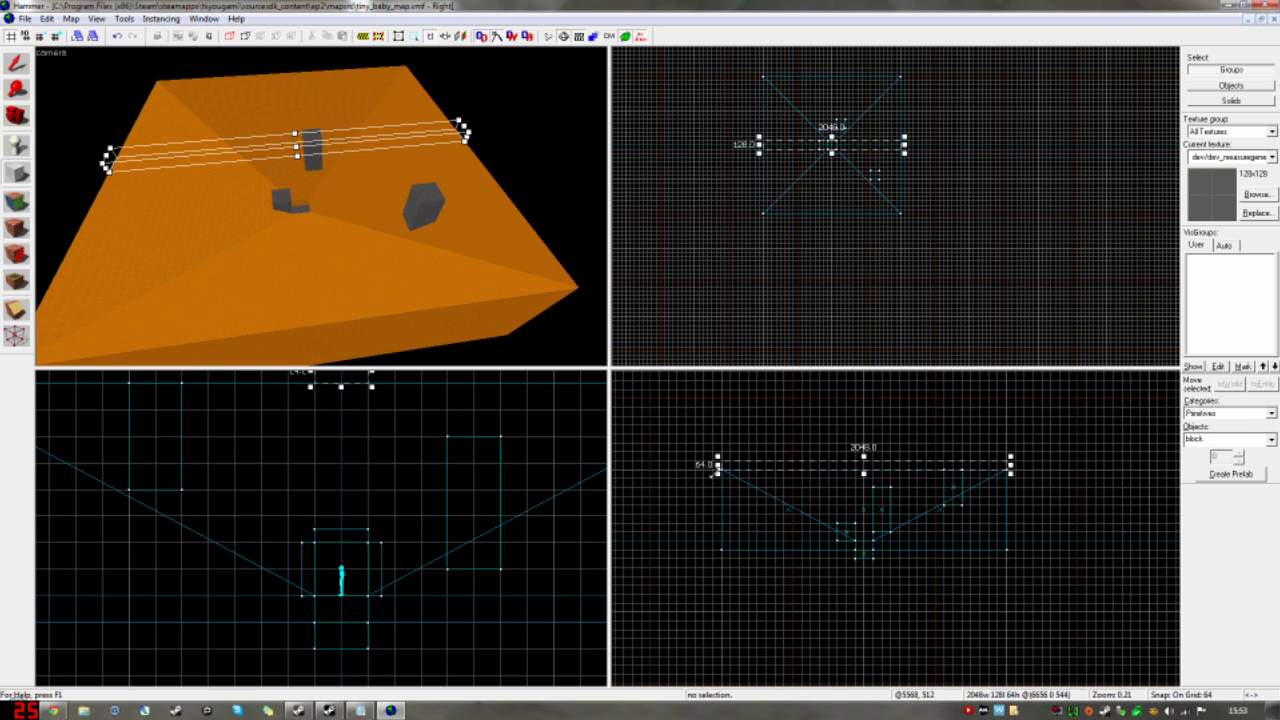
pyautogui.moveTo(832, 138); pyautogui.dragTo(832, 70)
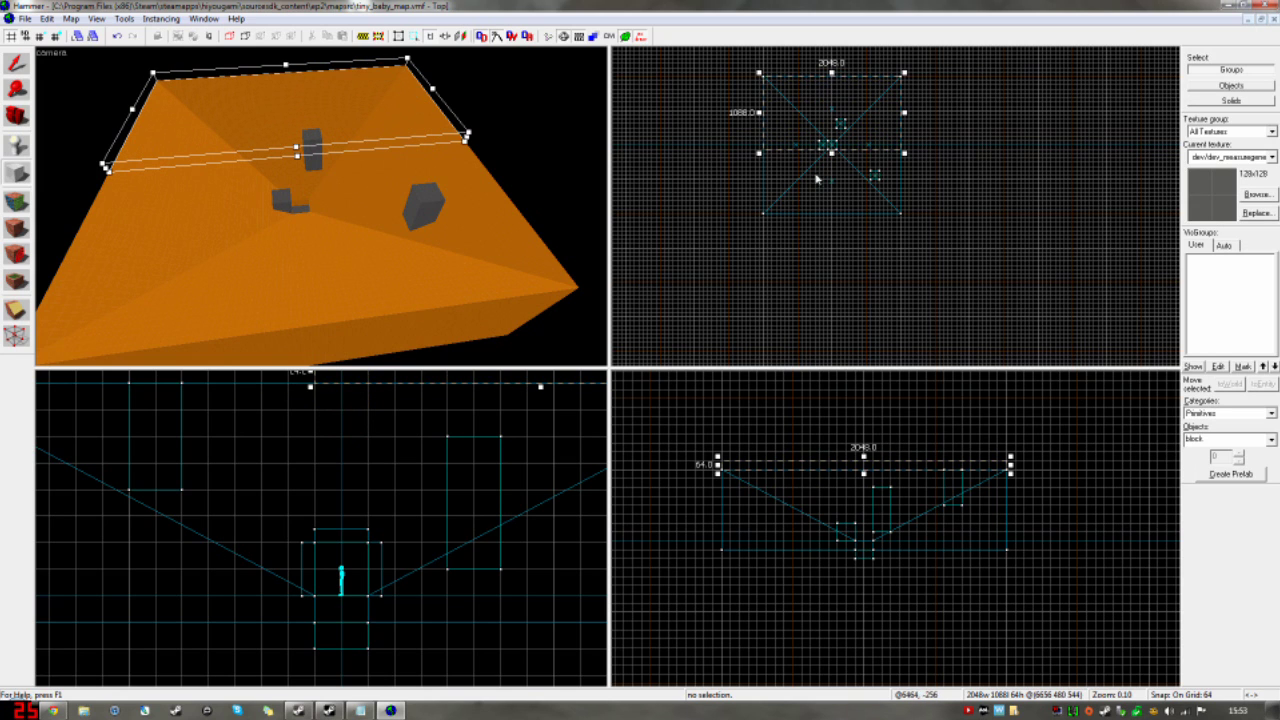
pyautogui.moveTo(831, 152); pyautogui.dragTo(830, 223)
pyautogui.scroll(5, 829, 206)
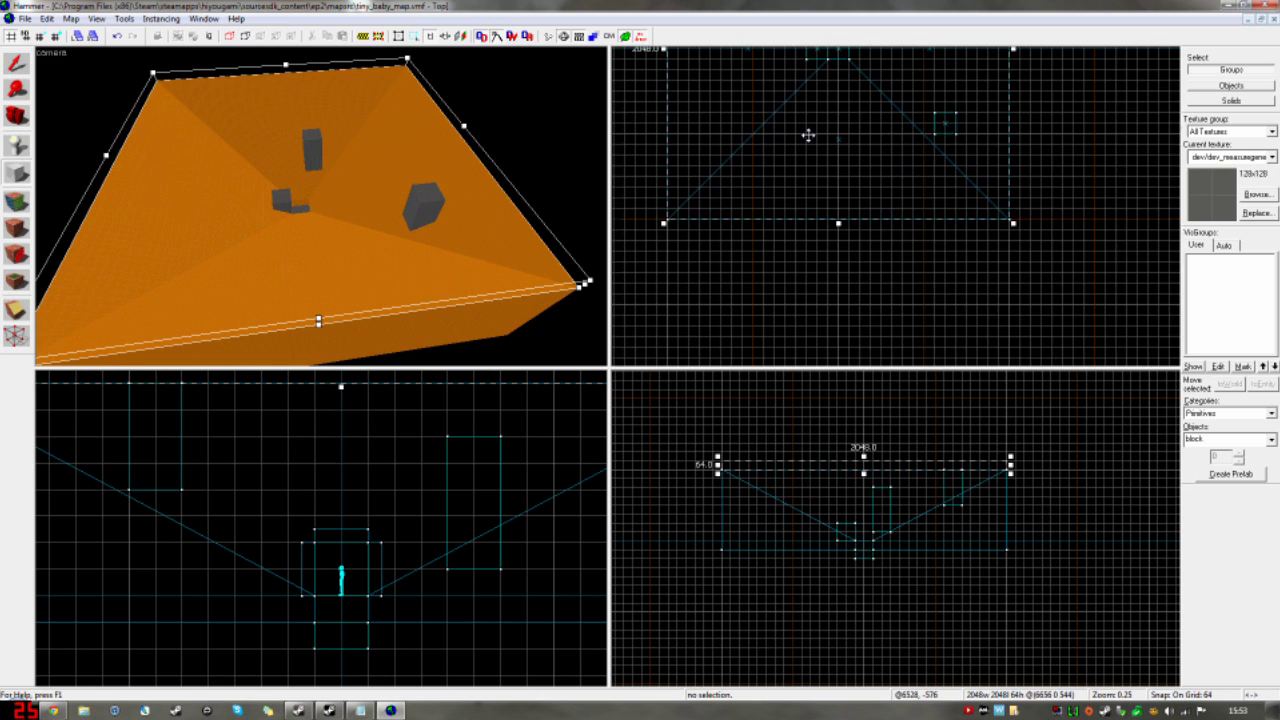
pyautogui.moveTo(809, 114); pyautogui.dragTo(837, 220, button='middle')
pyautogui.press('Return')
# Step: Apply the texture tools/toolsskybox to all faces of the basin's lid and inspect the enclosed basin from inside
pyautogui.hotkey('shift', 'a')
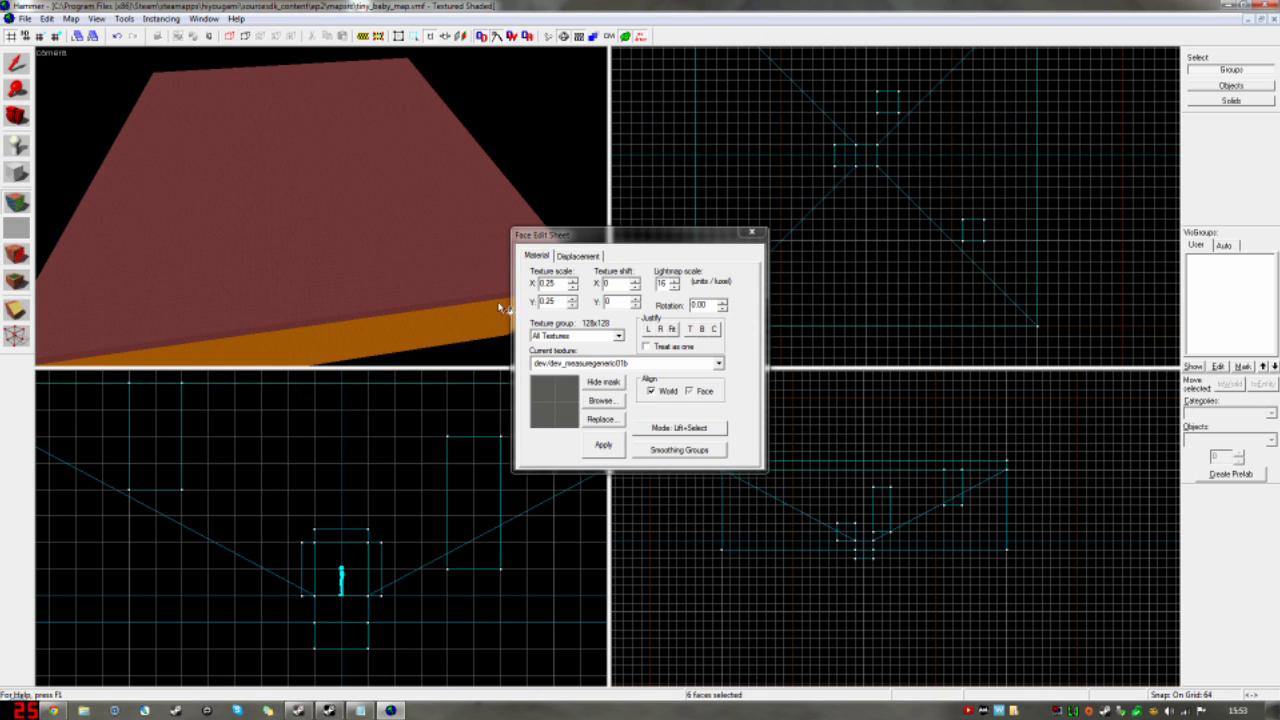
pyautogui.click(565, 364)
pyautogui.click(599, 438)
pyautogui.click(612, 443)
pyautogui.hotkey('shift', 's')
pyautogui.press('z')
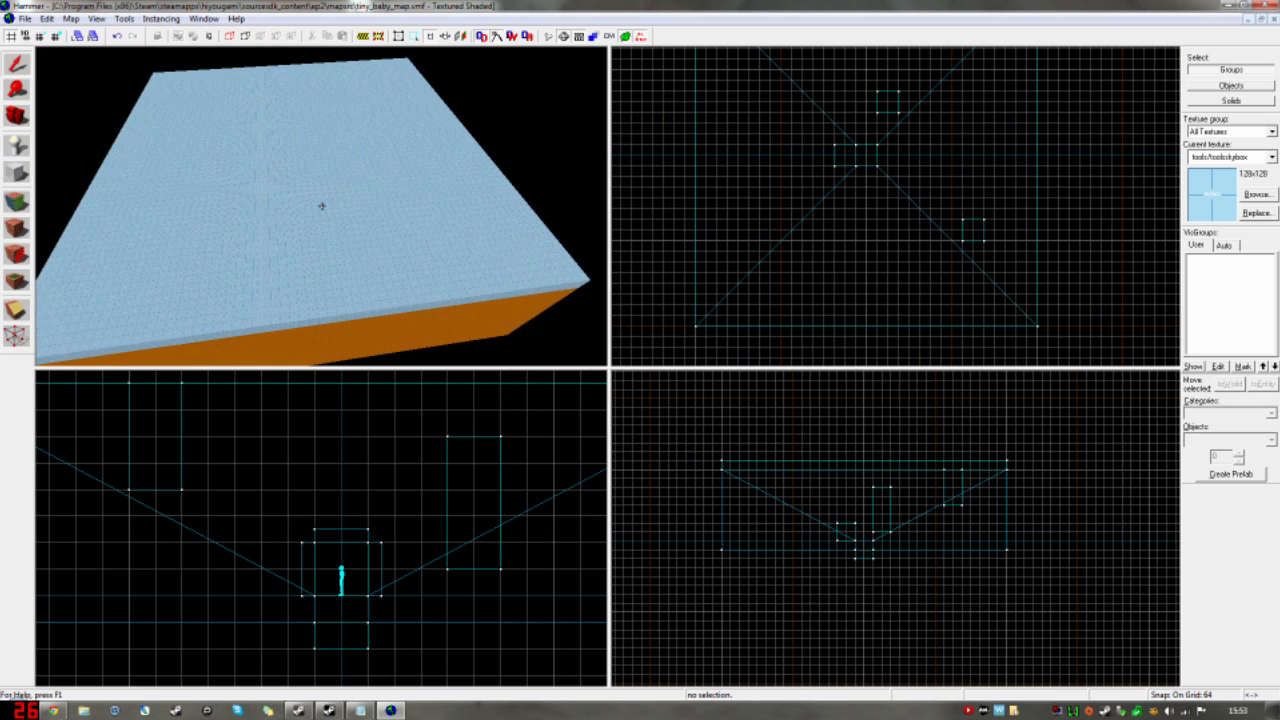
pyautogui.press('w')
pyautogui.press('w')
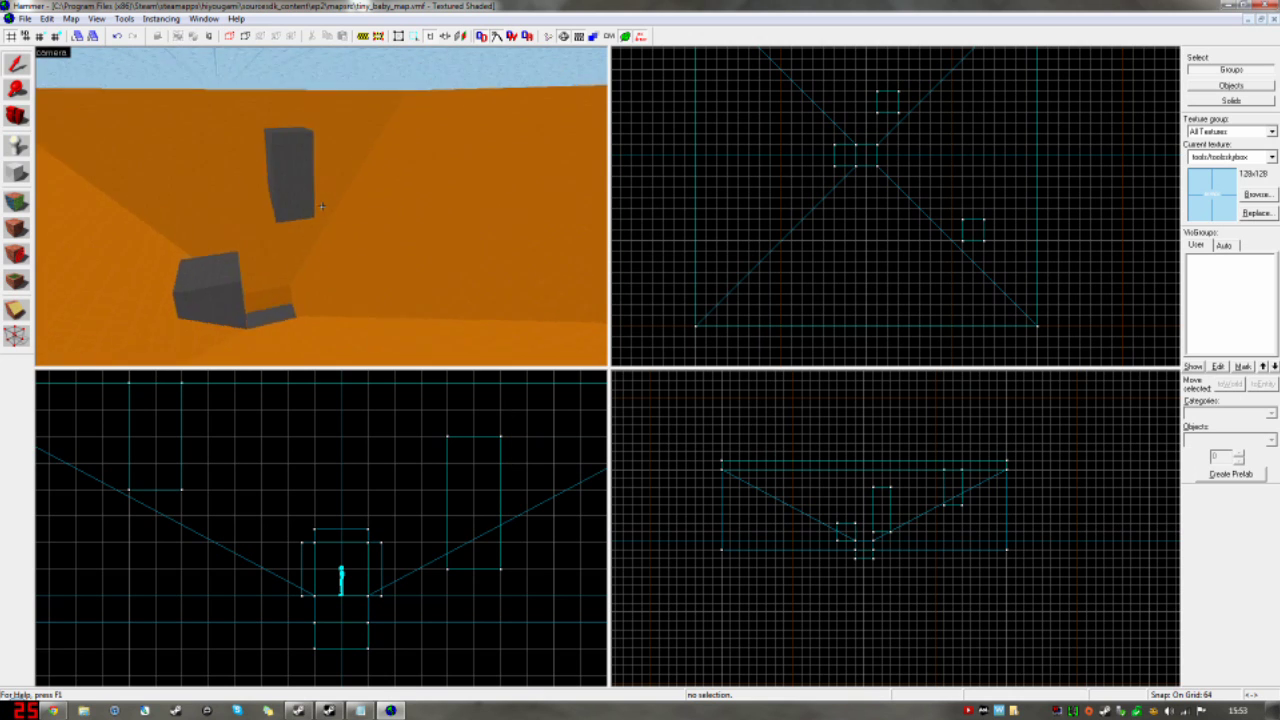
pyautogui.press('a')
pyautogui.press('s')
pyautogui.press('z')
# Step: Select all solids of the basin, including its lid, floor and blocks, and compare it with the player-start room
pyautogui.scroll(-3, 874, 132)
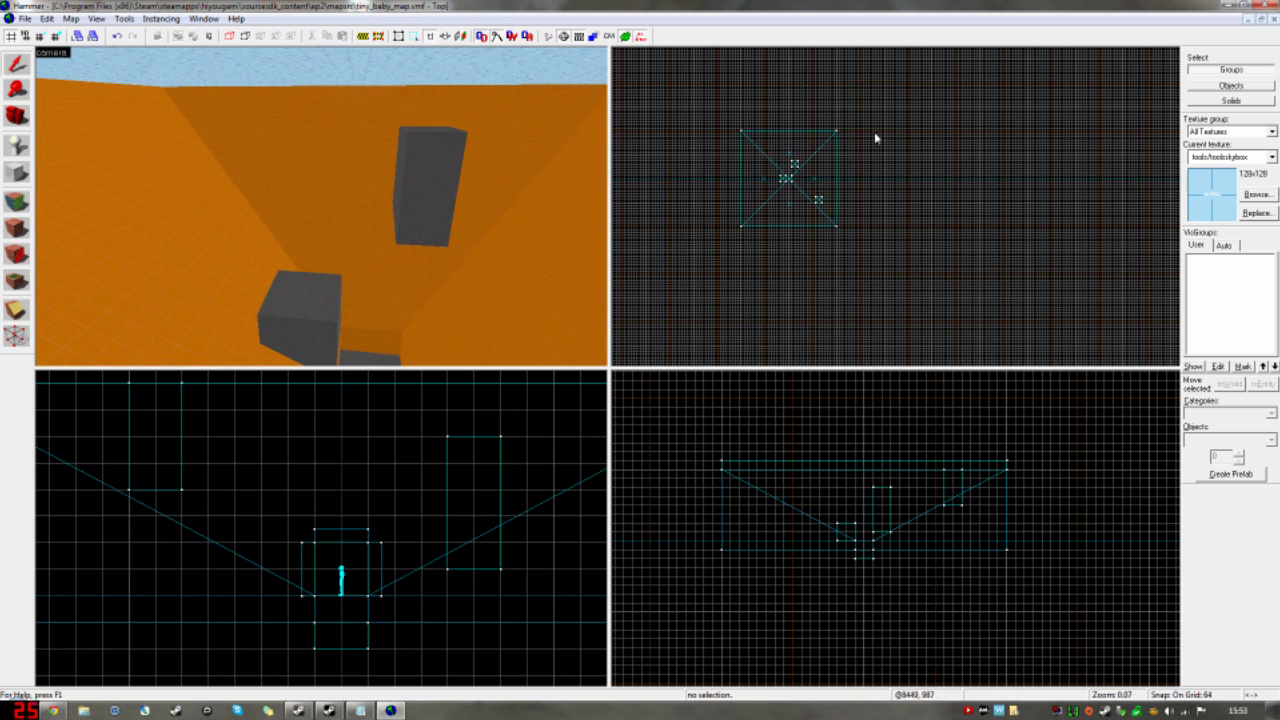
pyautogui.moveTo(862, 120); pyautogui.dragTo(722, 287)
pyautogui.press('Return')
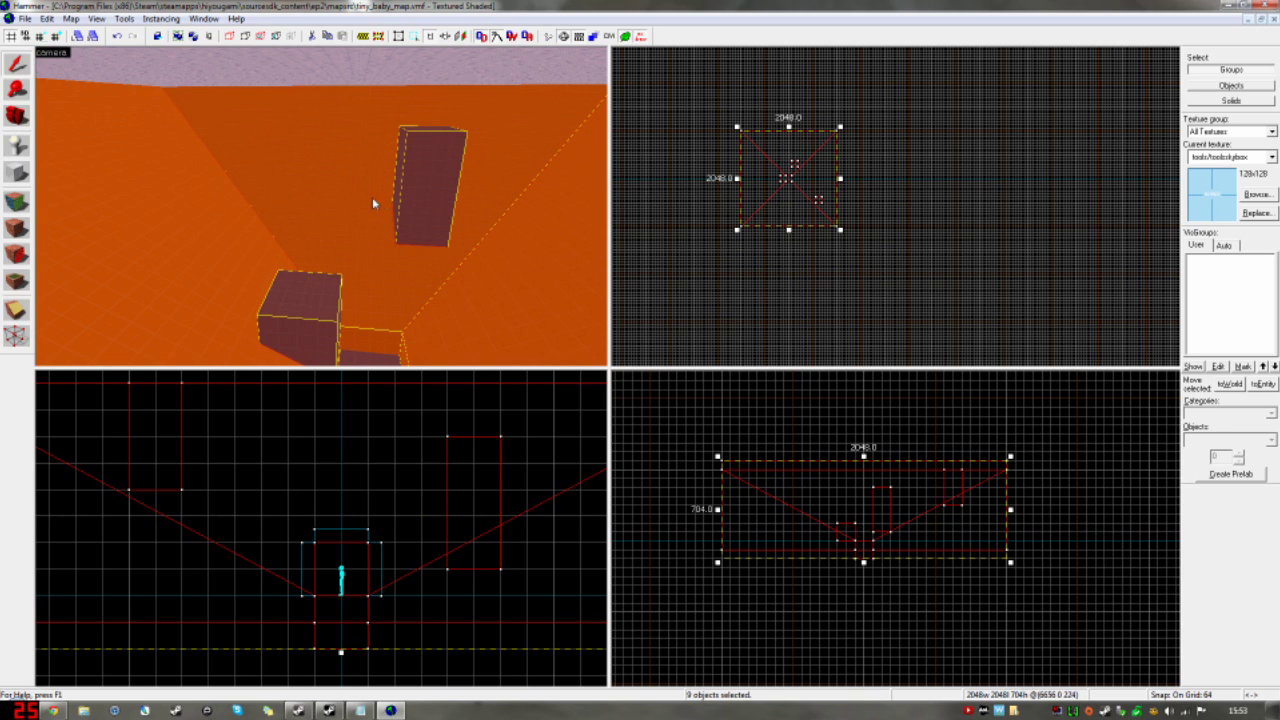
pyautogui.press('z')
pyautogui.press('w')
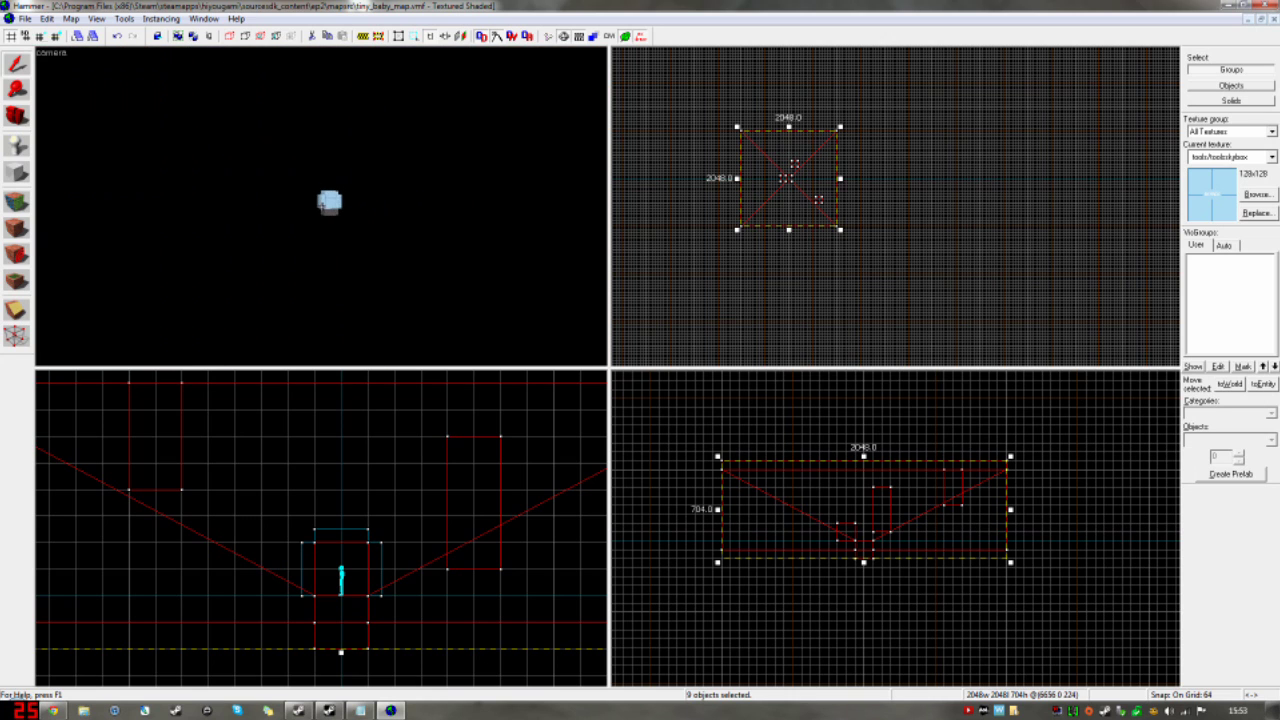
pyautogui.press('w')
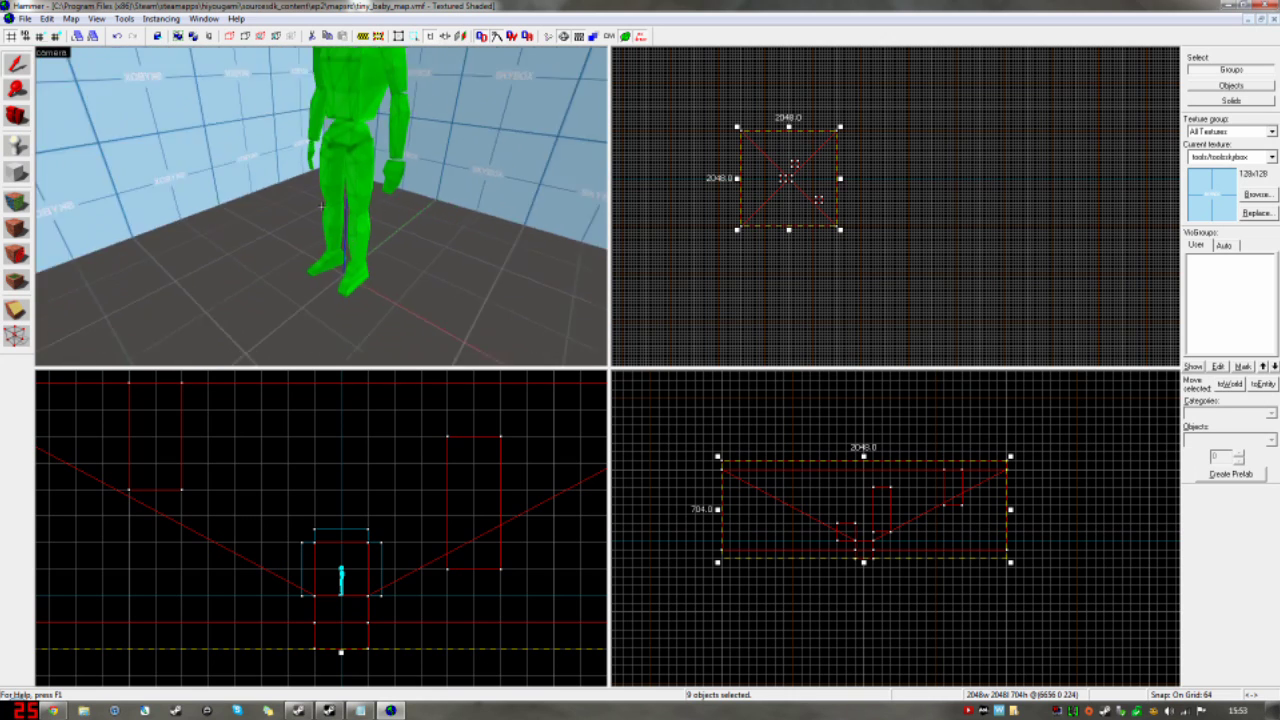
pyautogui.press('s')
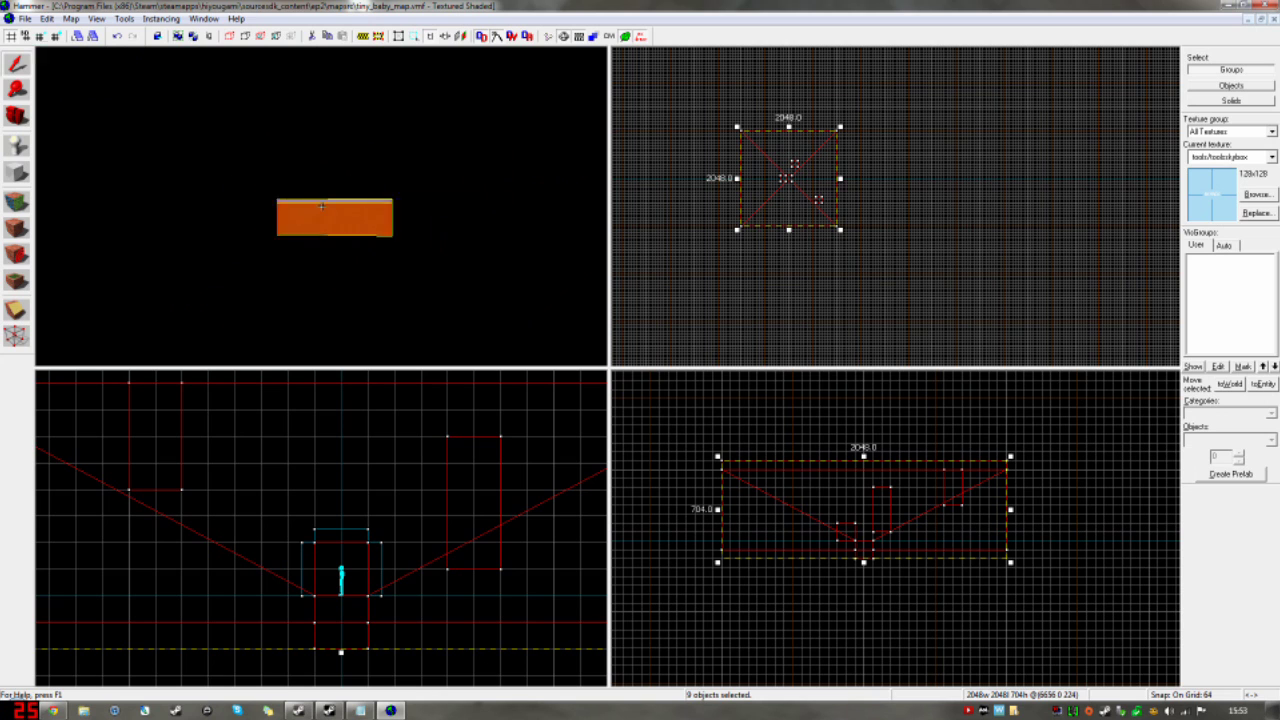
# Step: Clear the selection and place a point entity inside the basin, beside its central floor opening
pyautogui.press('w')
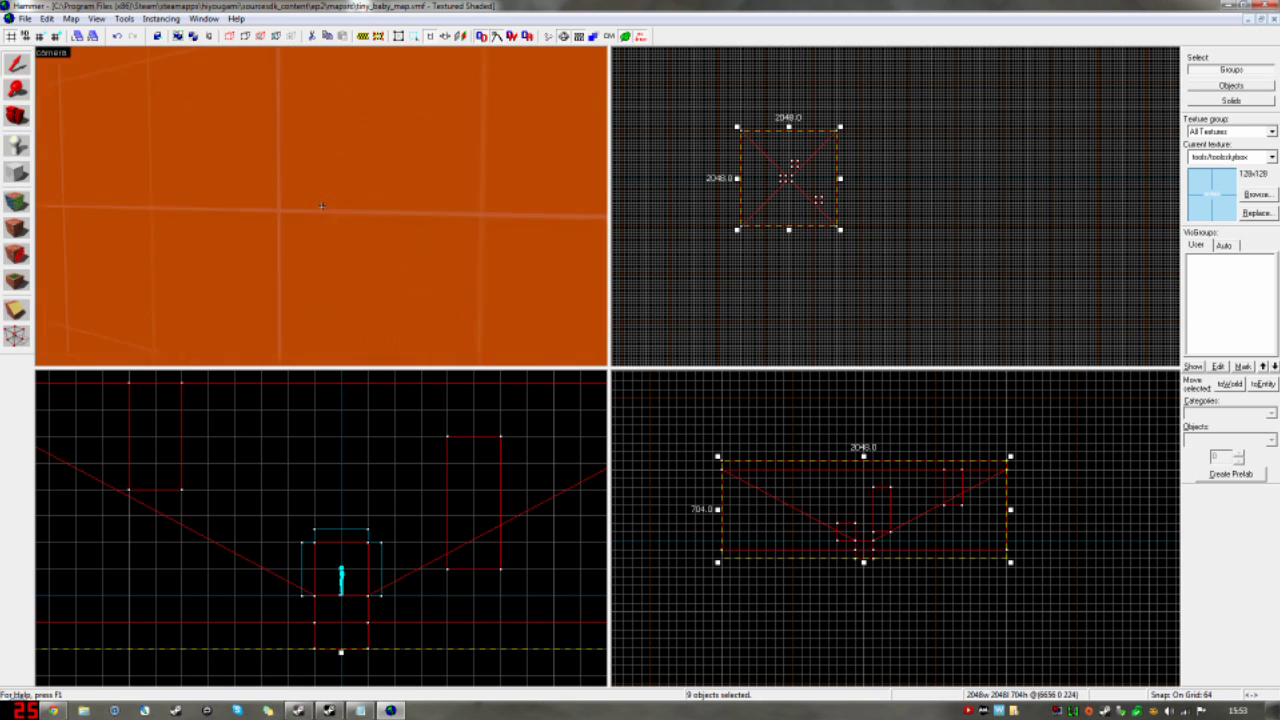
pyautogui.press('w')
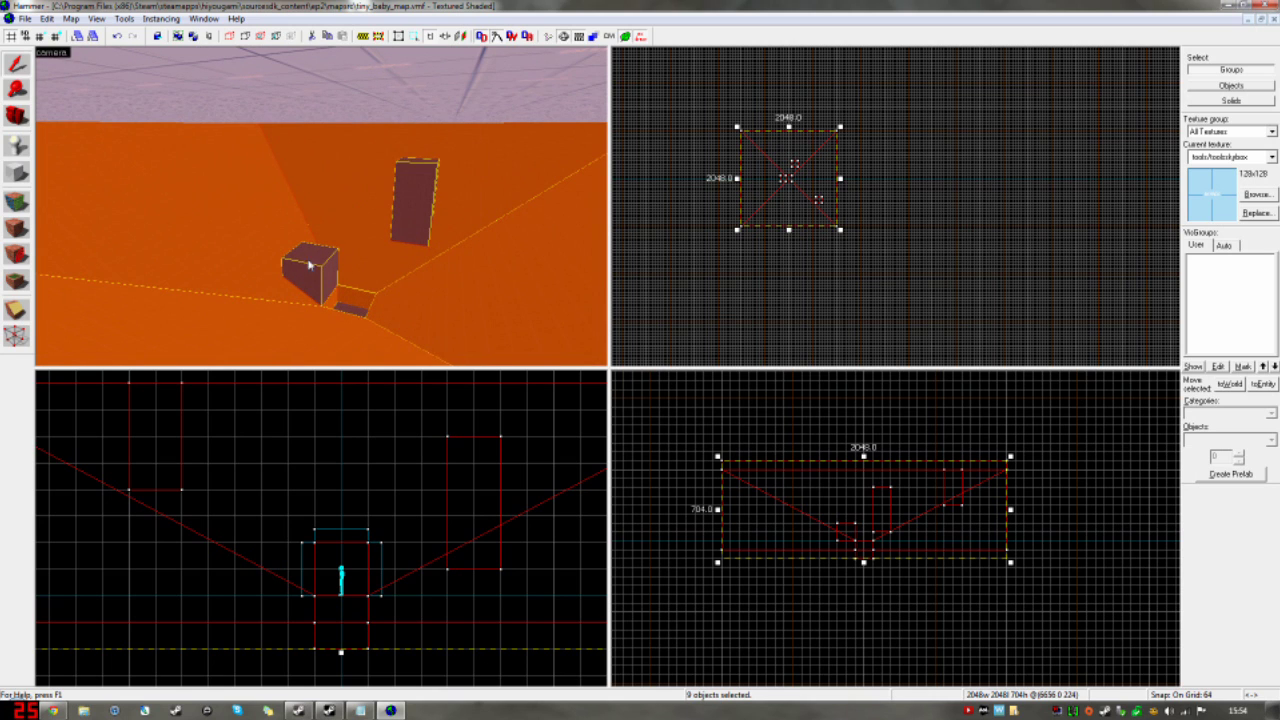
pyautogui.press('w')
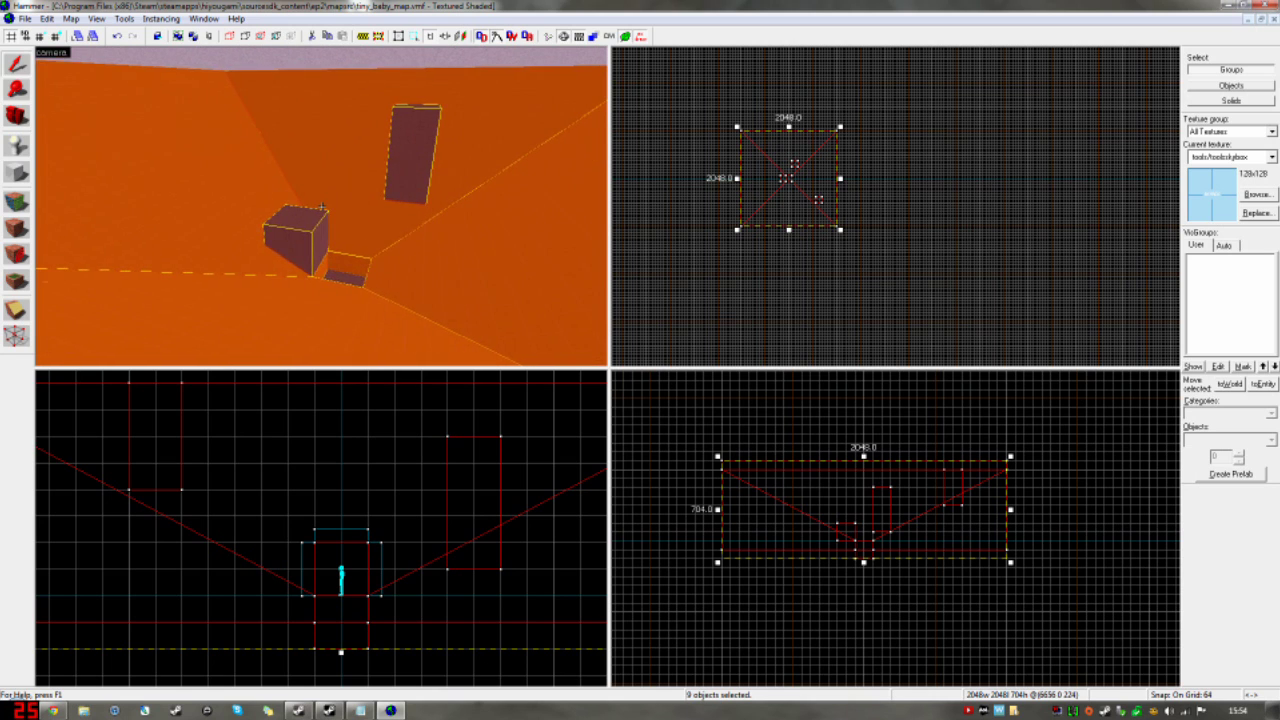
pyautogui.click(783, 277)
pyautogui.scroll(6, 768, 186)
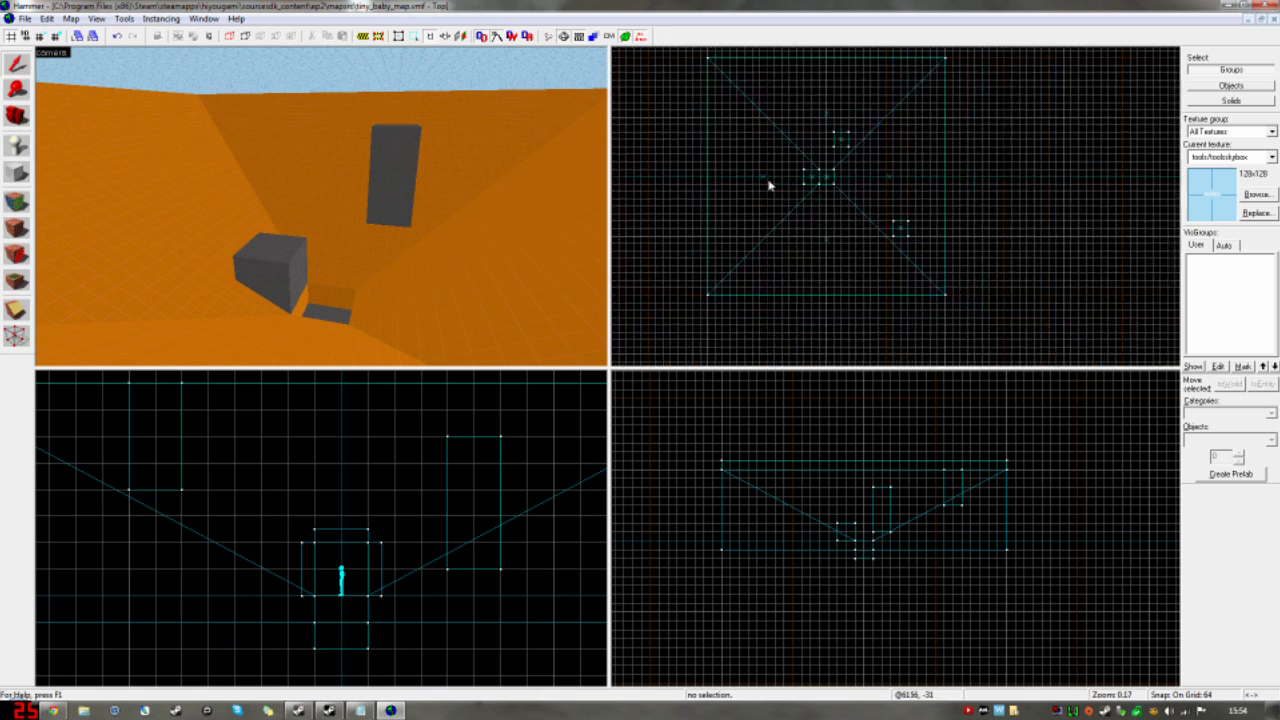
pyautogui.scroll(-1, 832, 176)
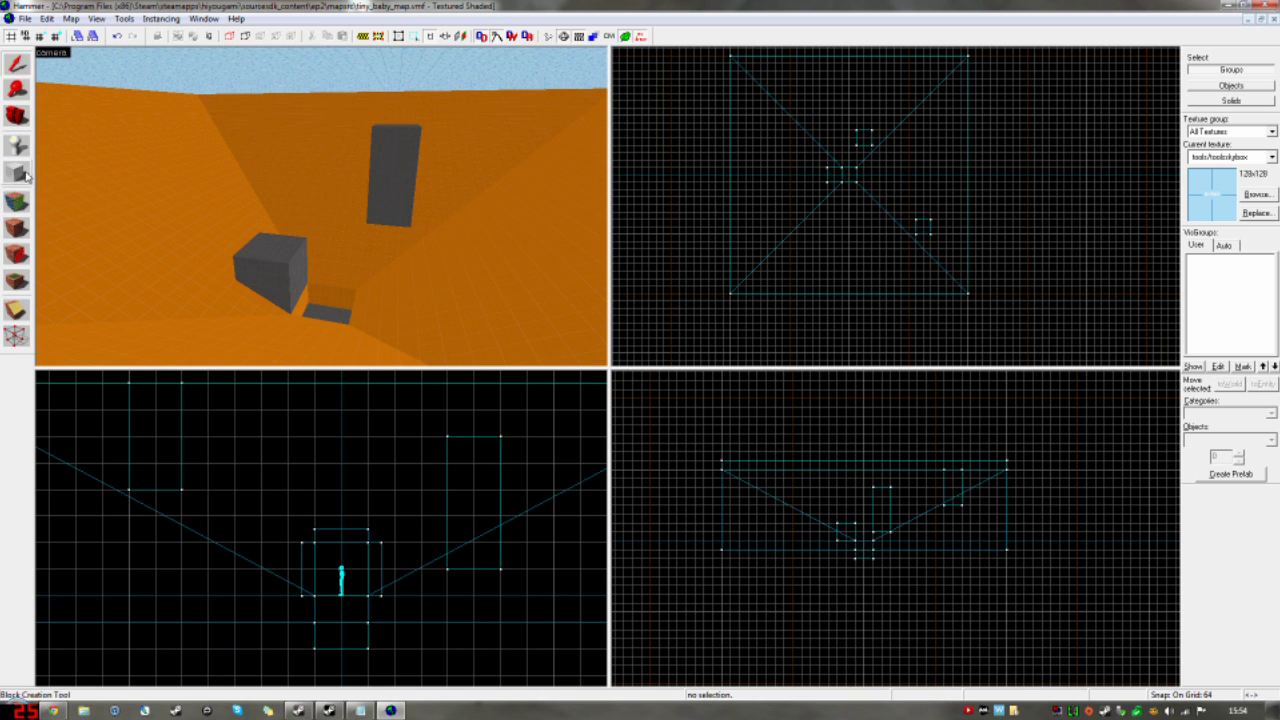
pyautogui.click(364, 279)
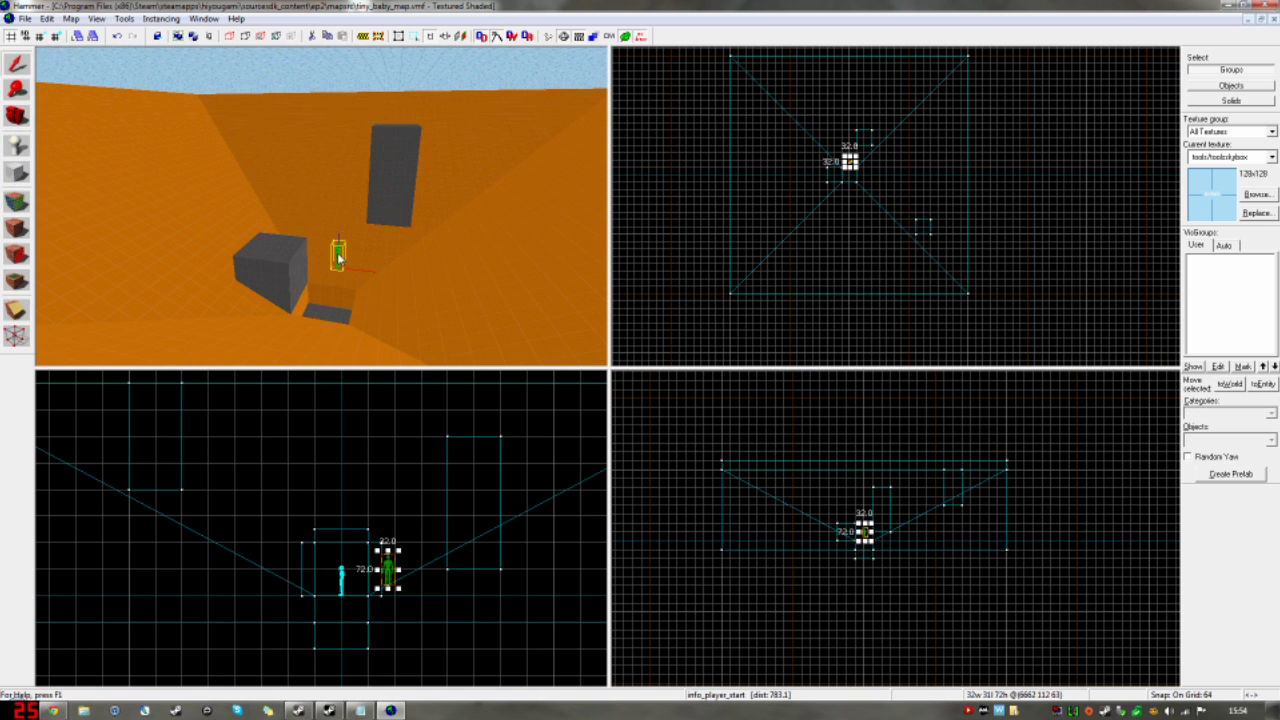
# Step: Change the newly placed entity's class to sky_camera and close its properties
pyautogui.hotkey('alt', 'Return')
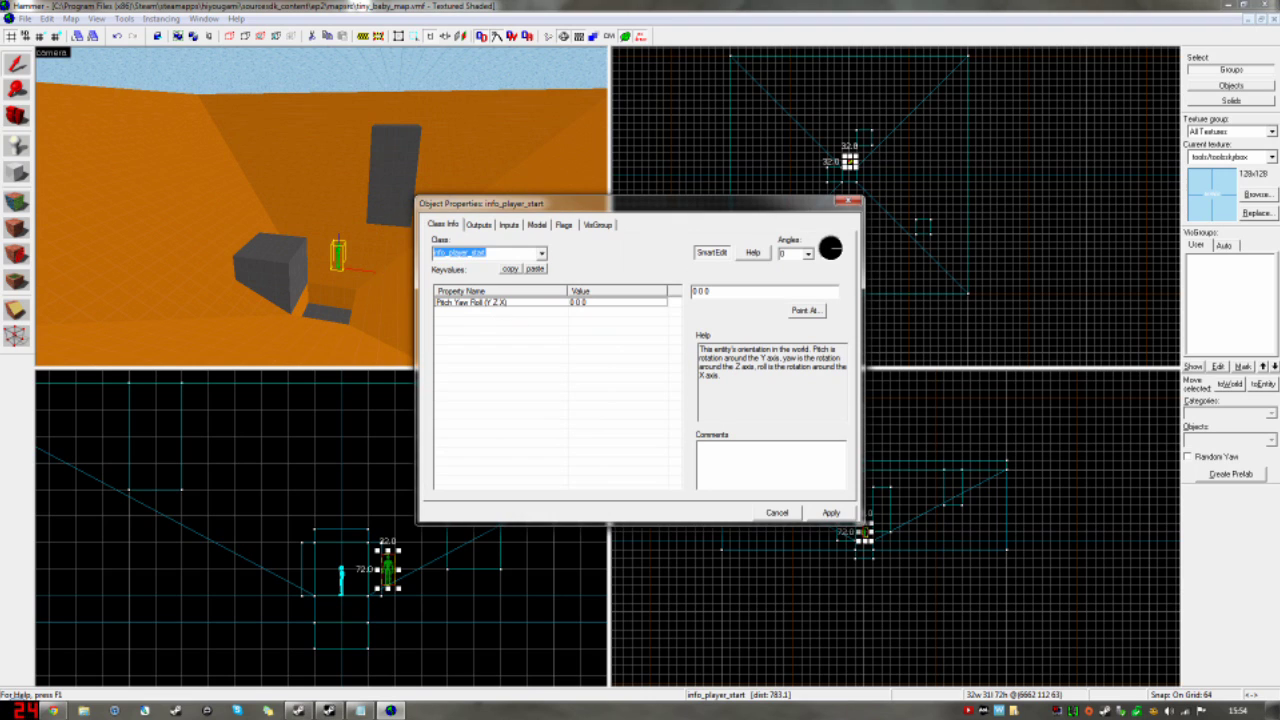
pyautogui.write('sky')
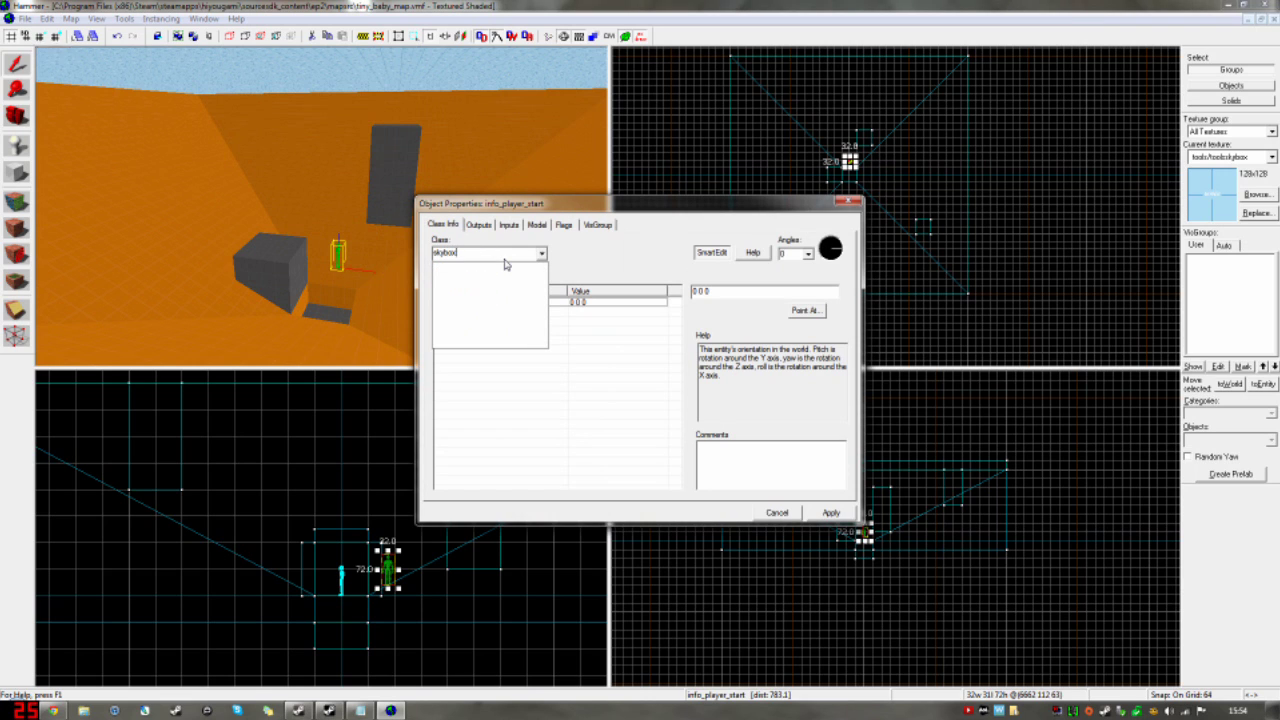
pyautogui.write('_')
pyautogui.click(505, 266)
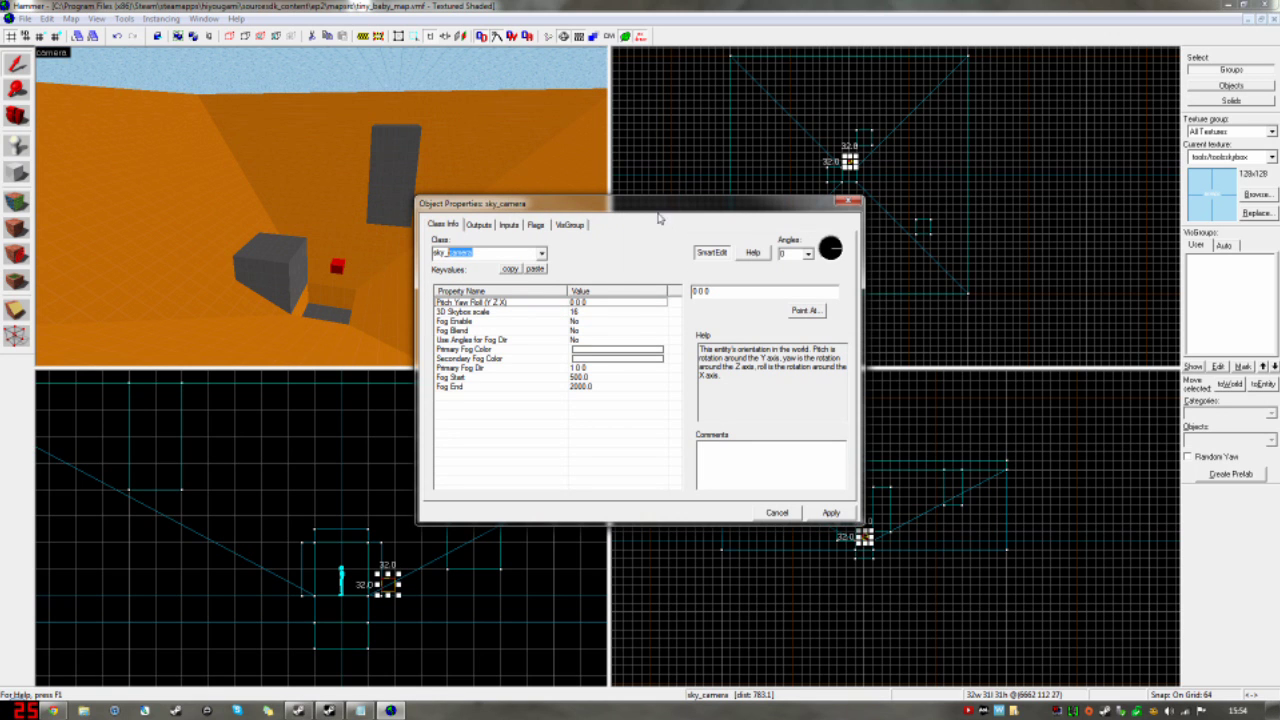
pyautogui.press('z')
pyautogui.press('s')
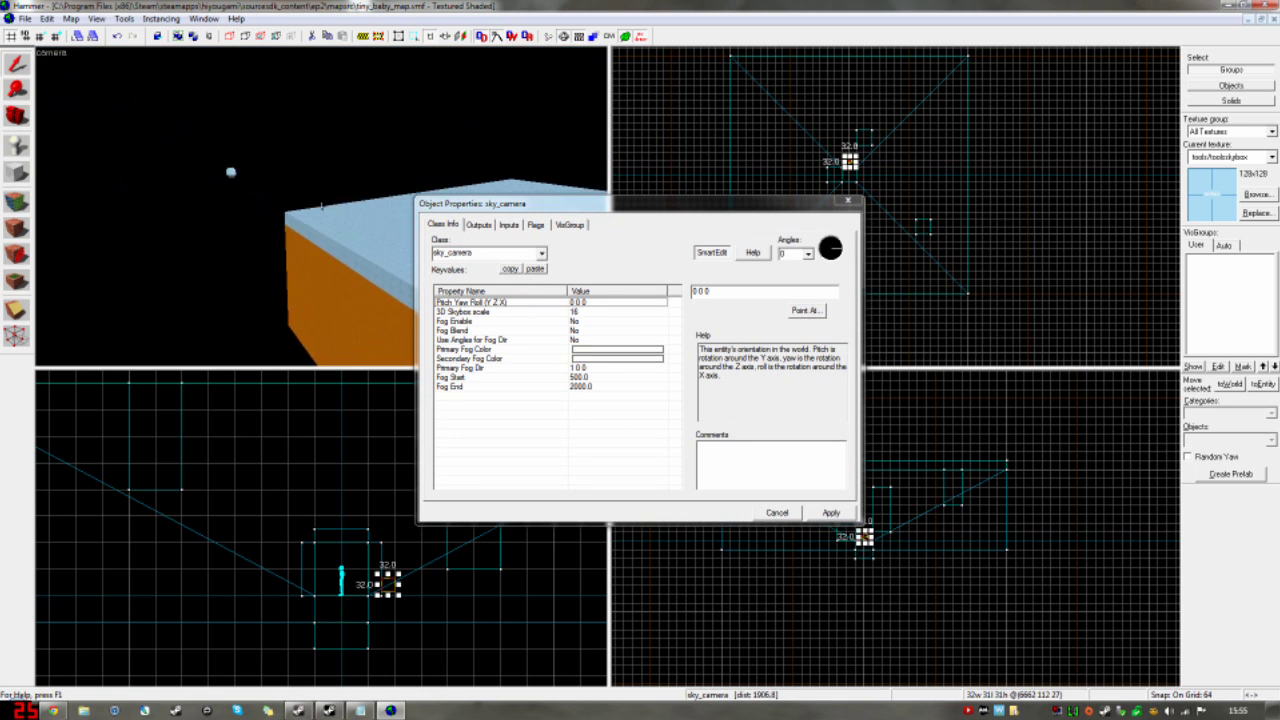
pyautogui.press('w')
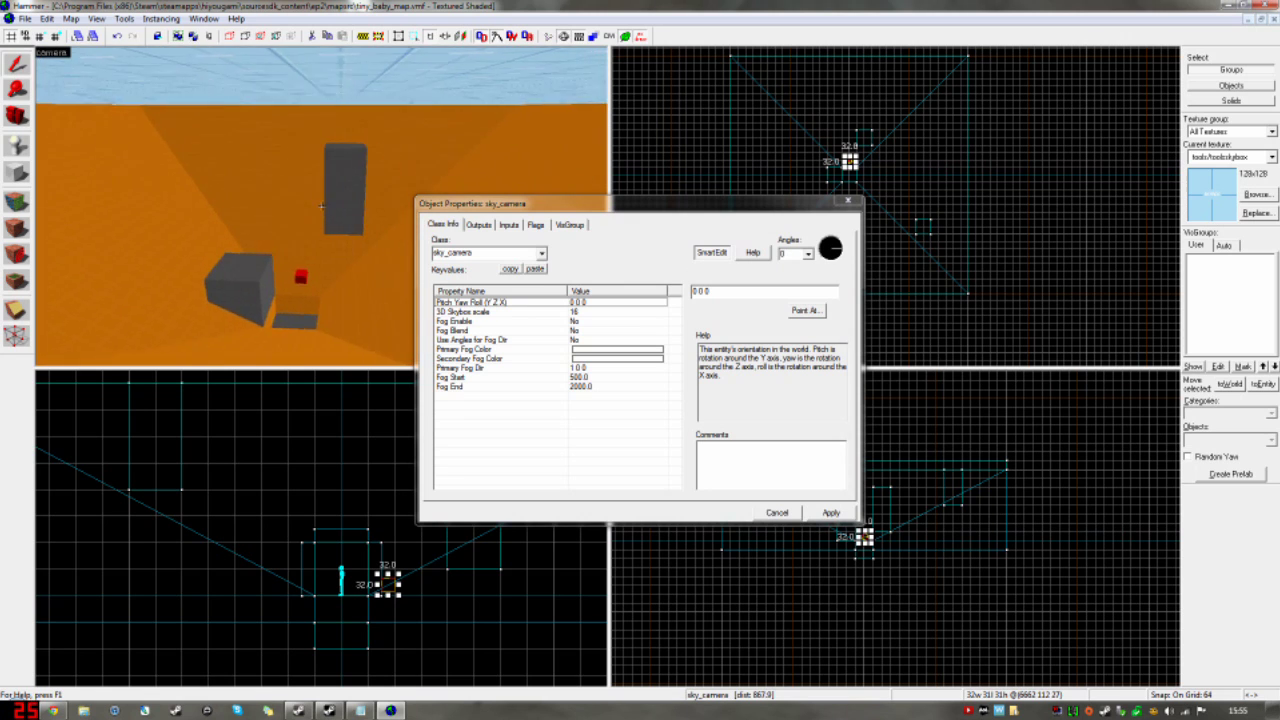
pyautogui.moveTo(321, 206); pyautogui.dragTo(321, 206)
pyautogui.click(848, 201)
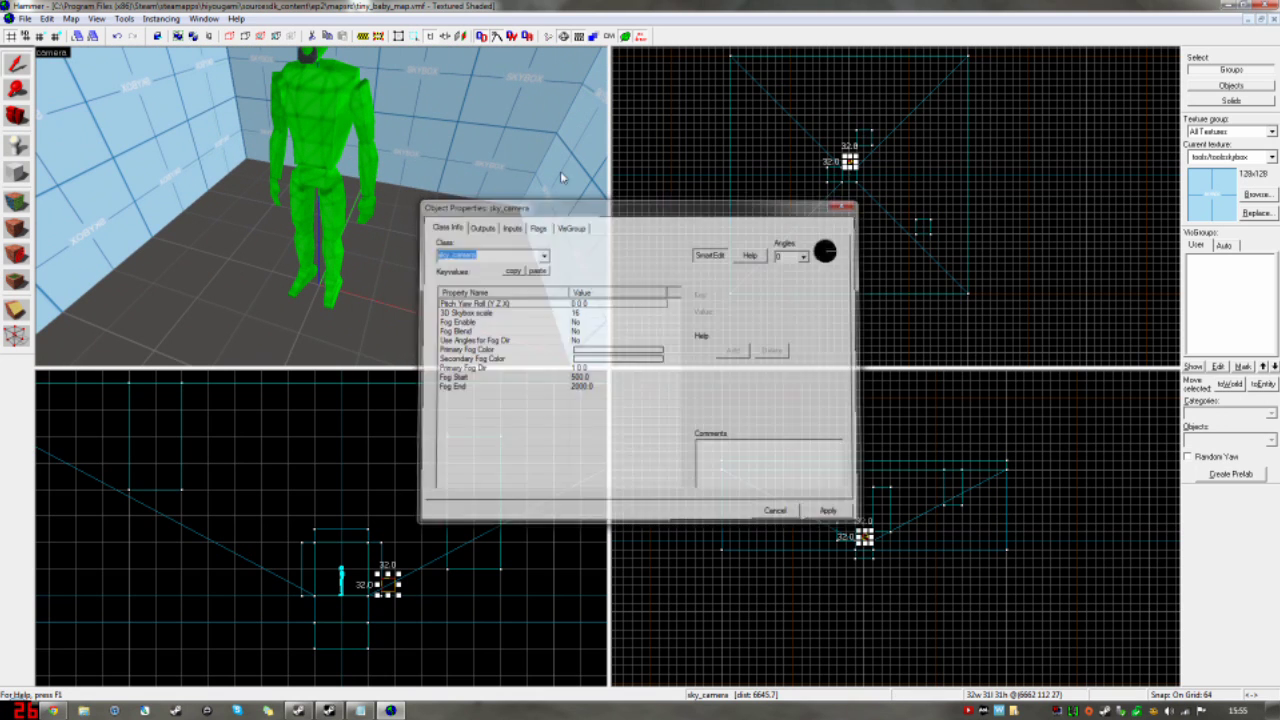
# Step: Delete the player start together with the small room's floor and three of its walls
pyautogui.click(349, 155)
pyautogui.press('Delete')
pyautogui.press('z')
pyautogui.moveTo(321, 206); pyautogui.dragTo(321, 206)
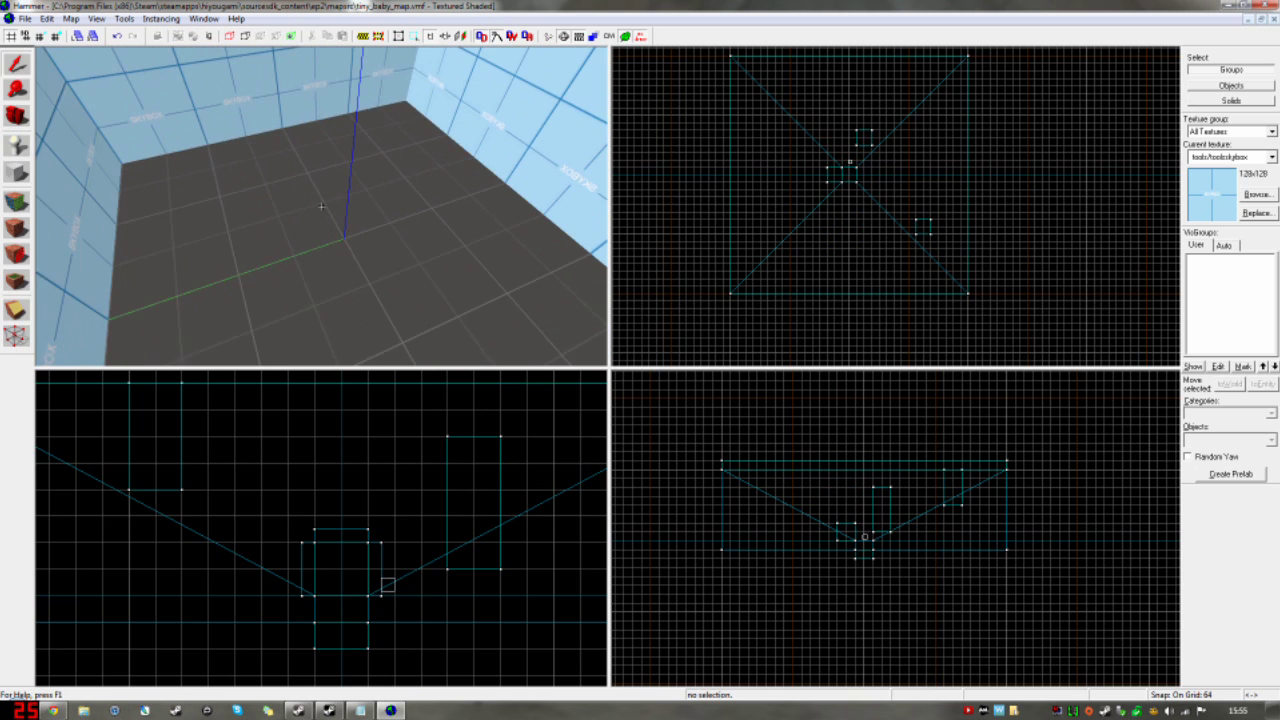
pyautogui.click(399, 212)
pyautogui.press('Delete')
pyautogui.click(372, 96)
pyautogui.press('Delete')
pyautogui.click(459, 104)
pyautogui.press('Delete')
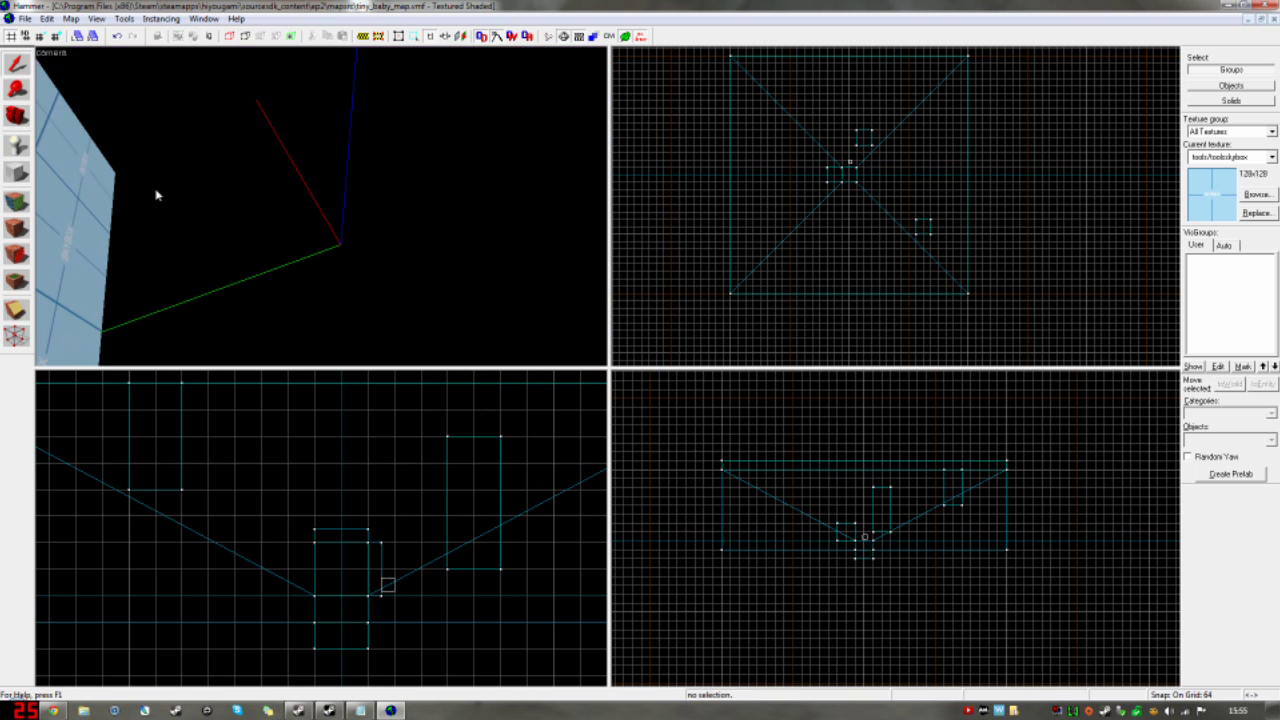
pyautogui.click(105, 206)
pyautogui.press('Delete')
pyautogui.press('z')
pyautogui.moveTo(321, 206); pyautogui.dragTo(321, 206)
# Step: Compare the basin's distance from the small room with the full map grid in the top view
pyautogui.scroll(-5, 848, 210)
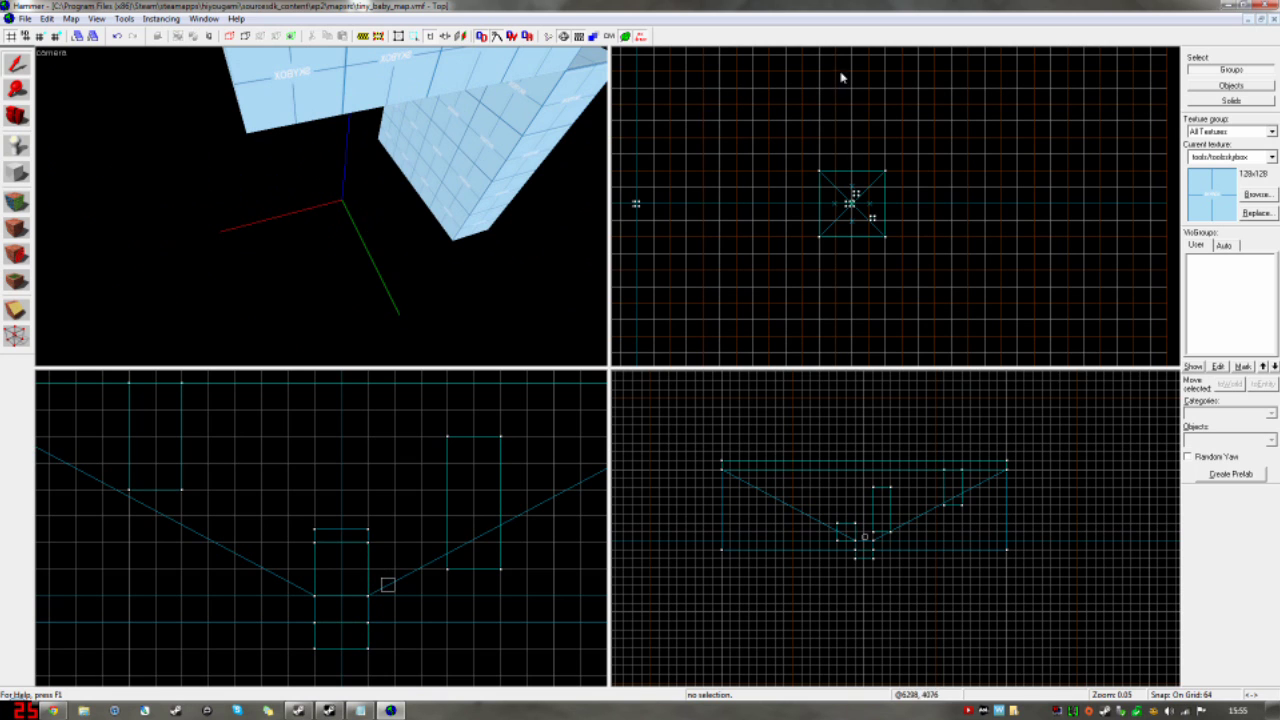
pyautogui.scroll(-2, 852, 240)
pyautogui.scroll(-1, 757, 215)
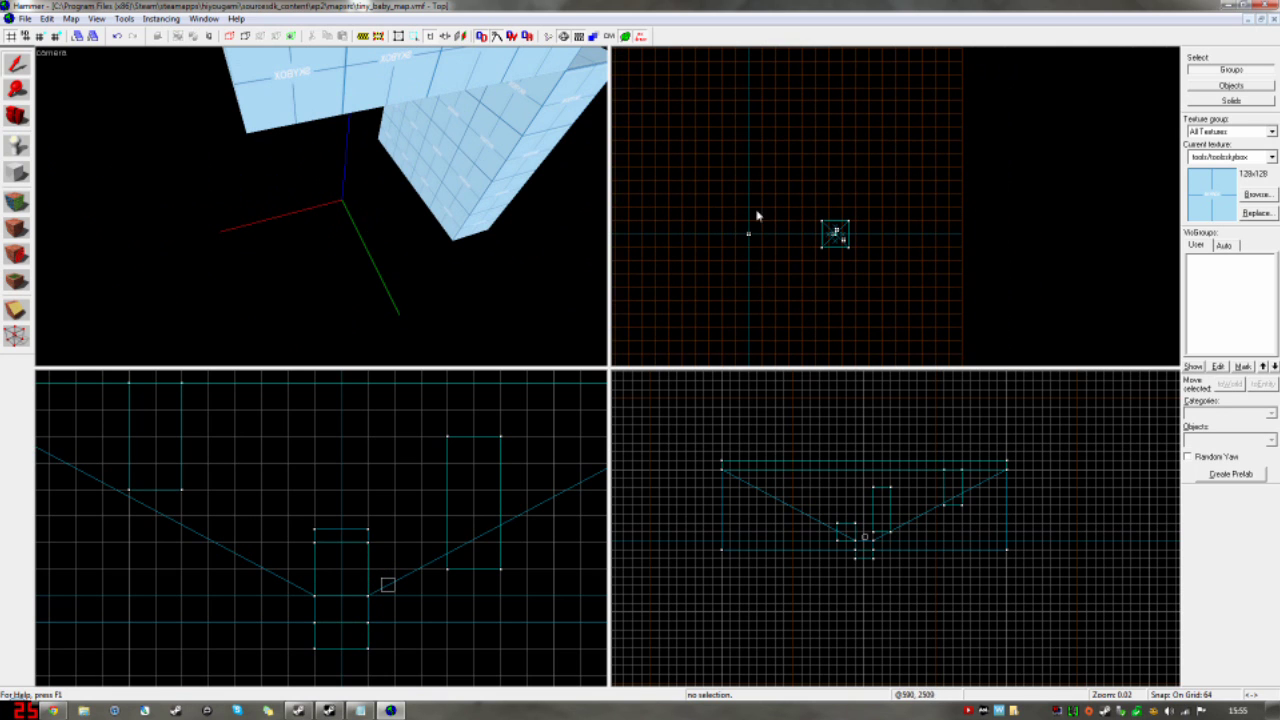
pyautogui.scroll(6, 667, 238)
pyautogui.scroll(-8, 917, 217)
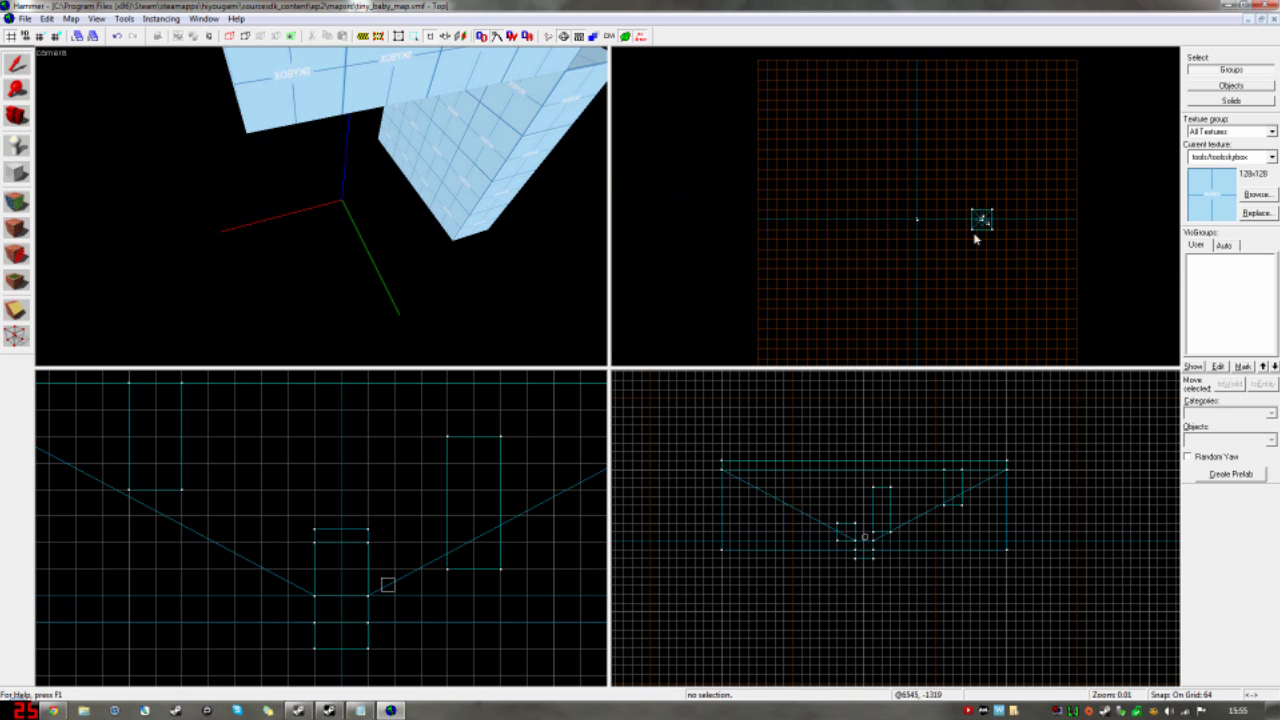
pyautogui.scroll(8, 974, 219)
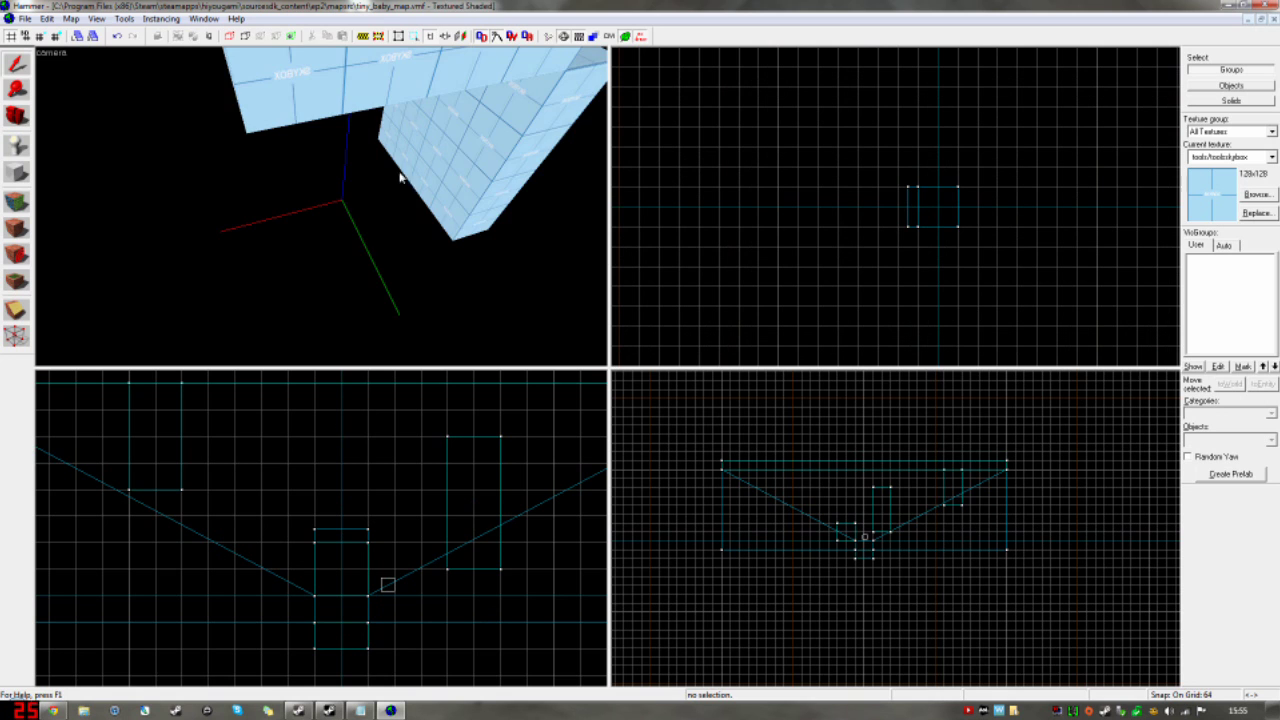
# Step: Undo the deletions of the player start and the small room's floor and walls
pyautogui.press('z')
pyautogui.press('a')
pyautogui.hotkey('ctrl', 'z')
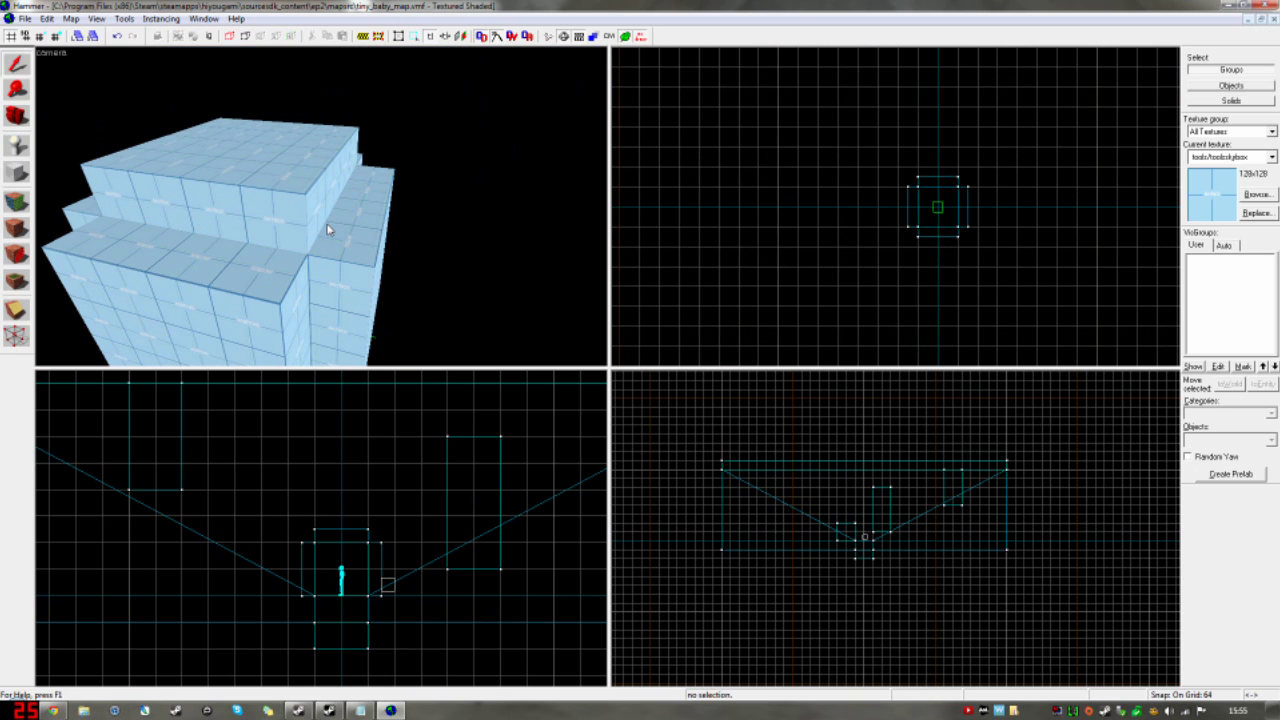
# Step: Inspect the player-start room from inside and outside and compare it with the basin's interior around the sky_camera
pyautogui.press('z')
pyautogui.press('w')
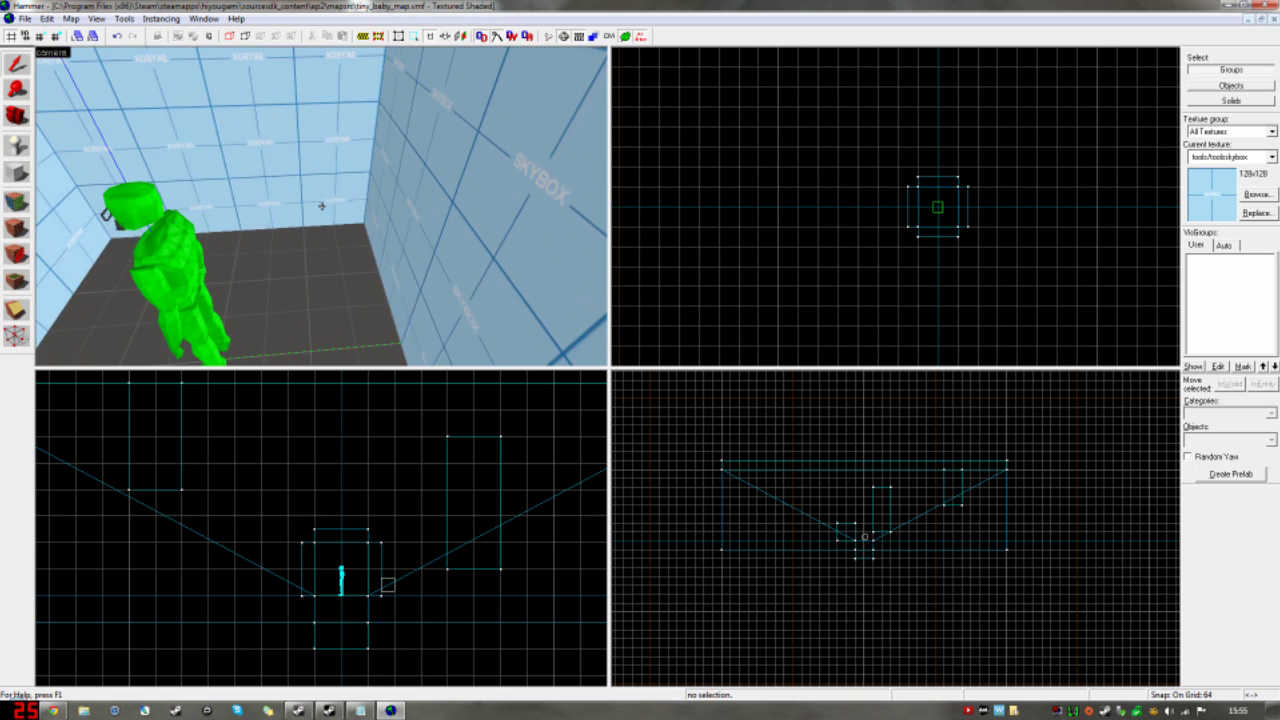
pyautogui.press('s')
pyautogui.press('s')
pyautogui.press('w')
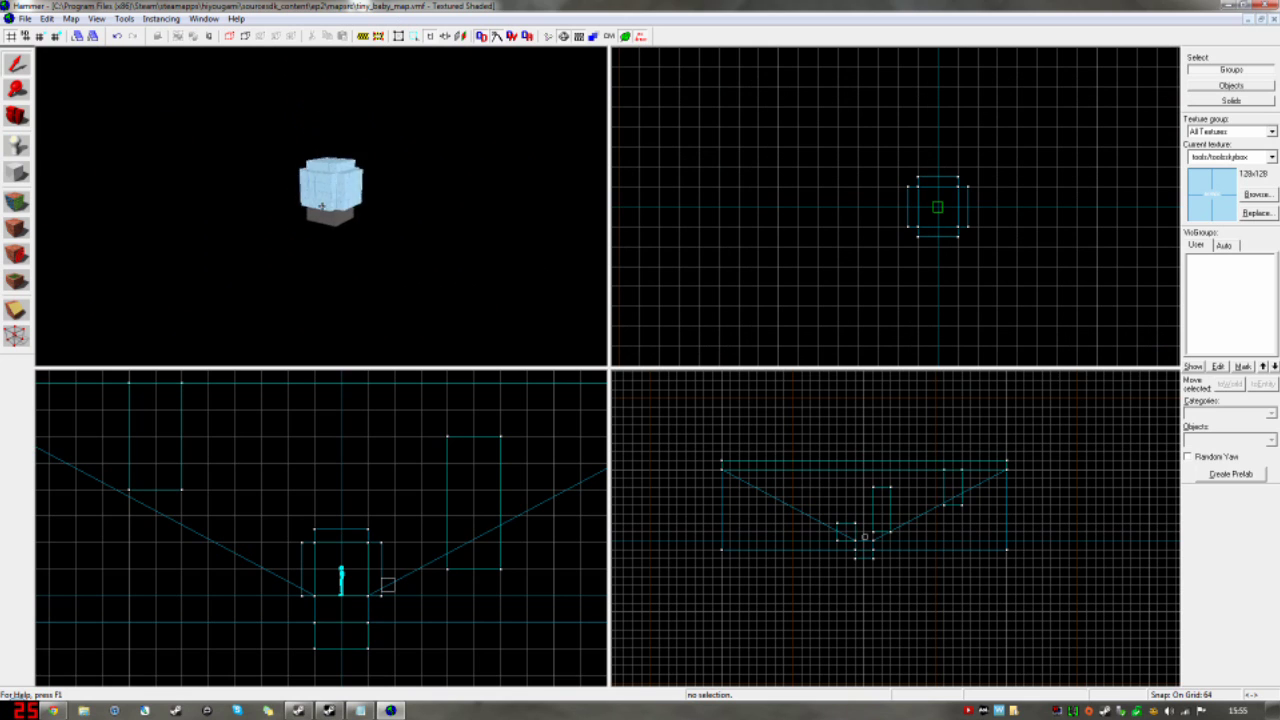
pyautogui.press('w')
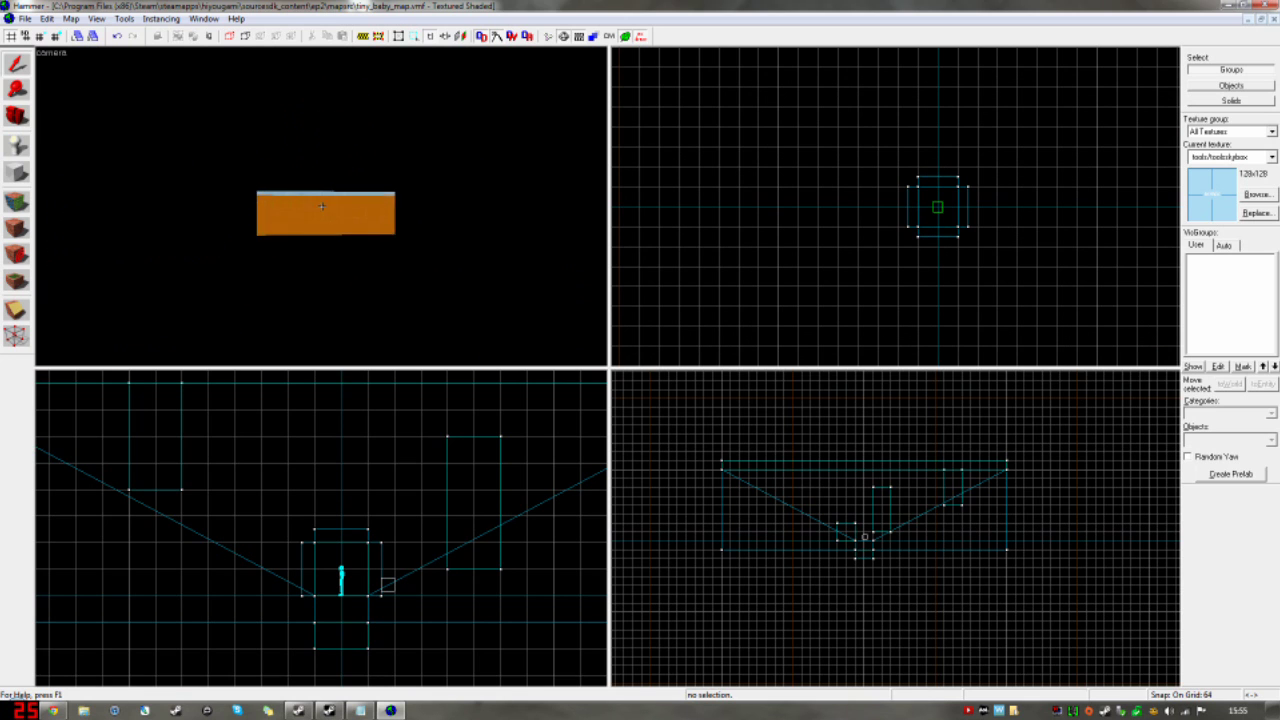
pyautogui.press('w')
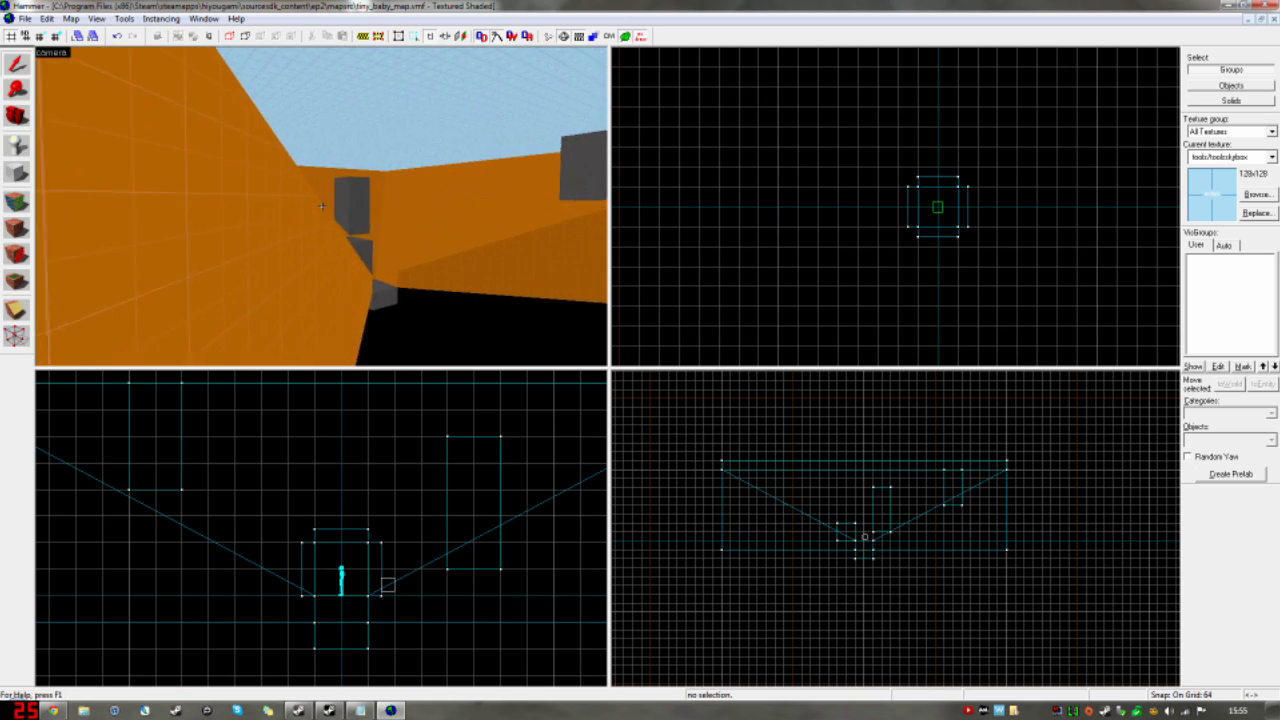
pyautogui.press('d')
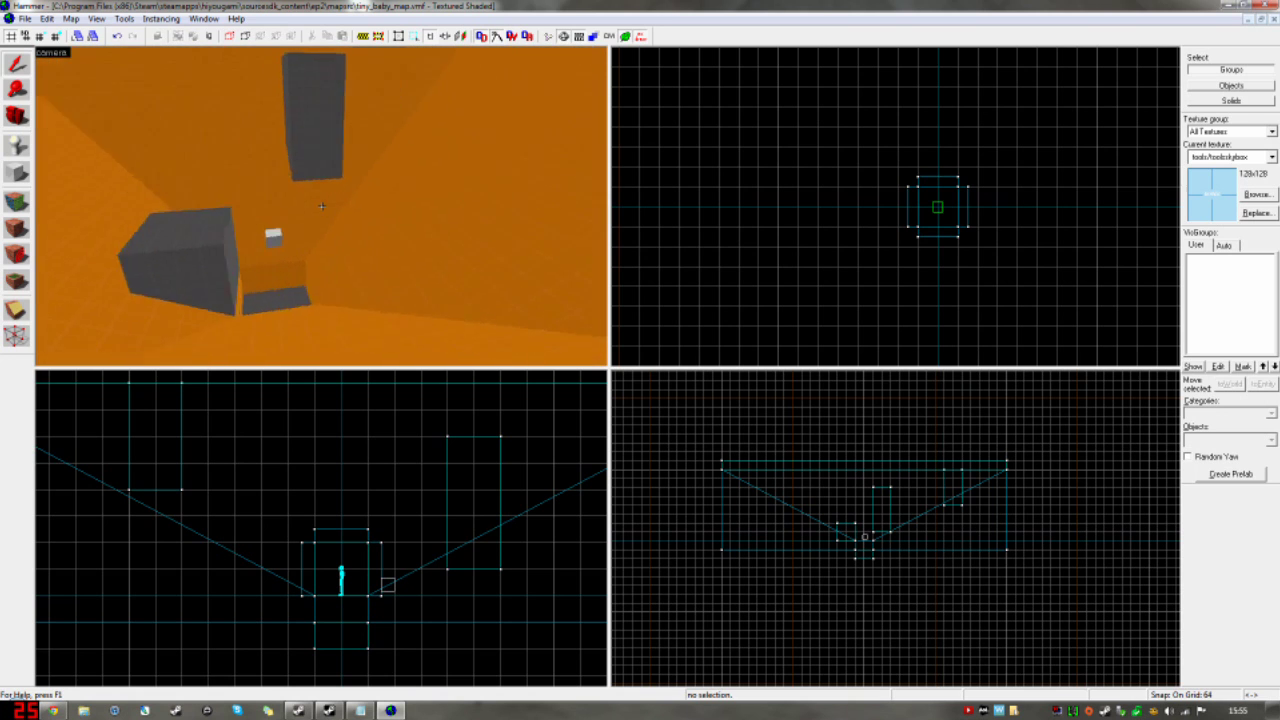
pyautogui.moveTo(321, 206); pyautogui.dragTo(321, 207)
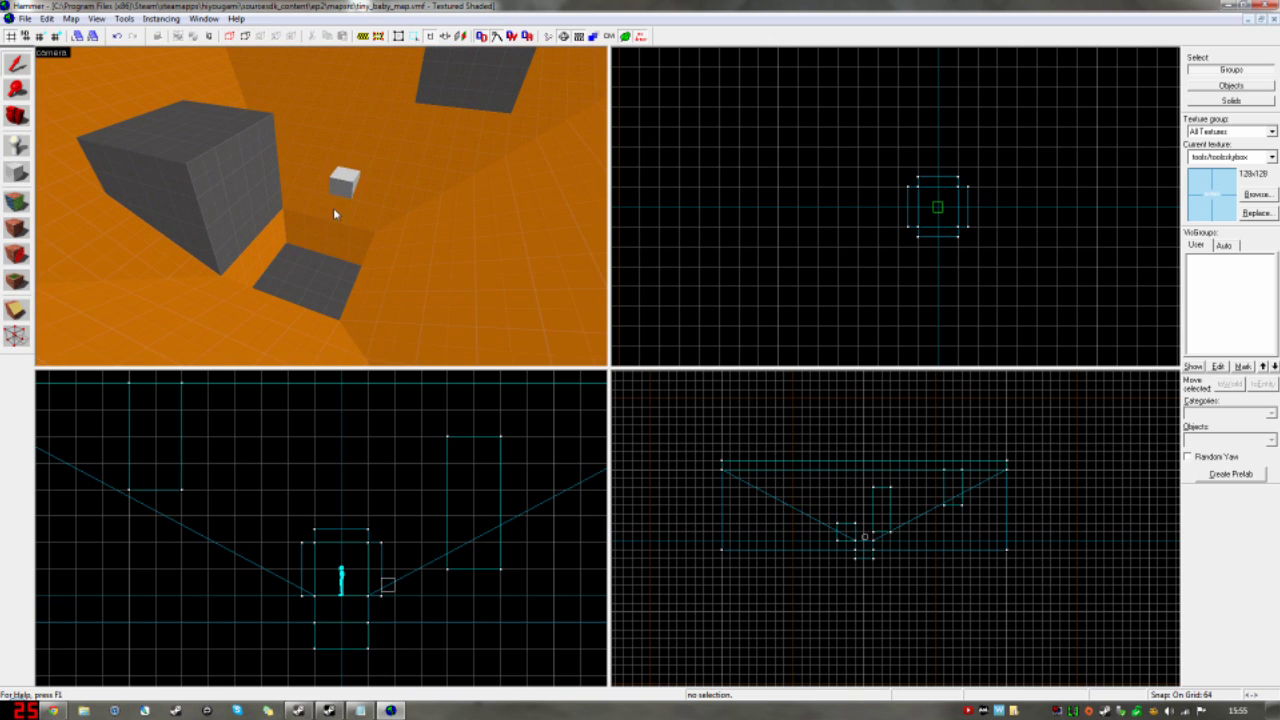
# Step: Move the sky_camera to 6656 0 0, centring it in the basin's floor opening and lowering it to the player start's foot level
pyautogui.click(338, 190)
pyautogui.hotkey('ctrl', 'e')
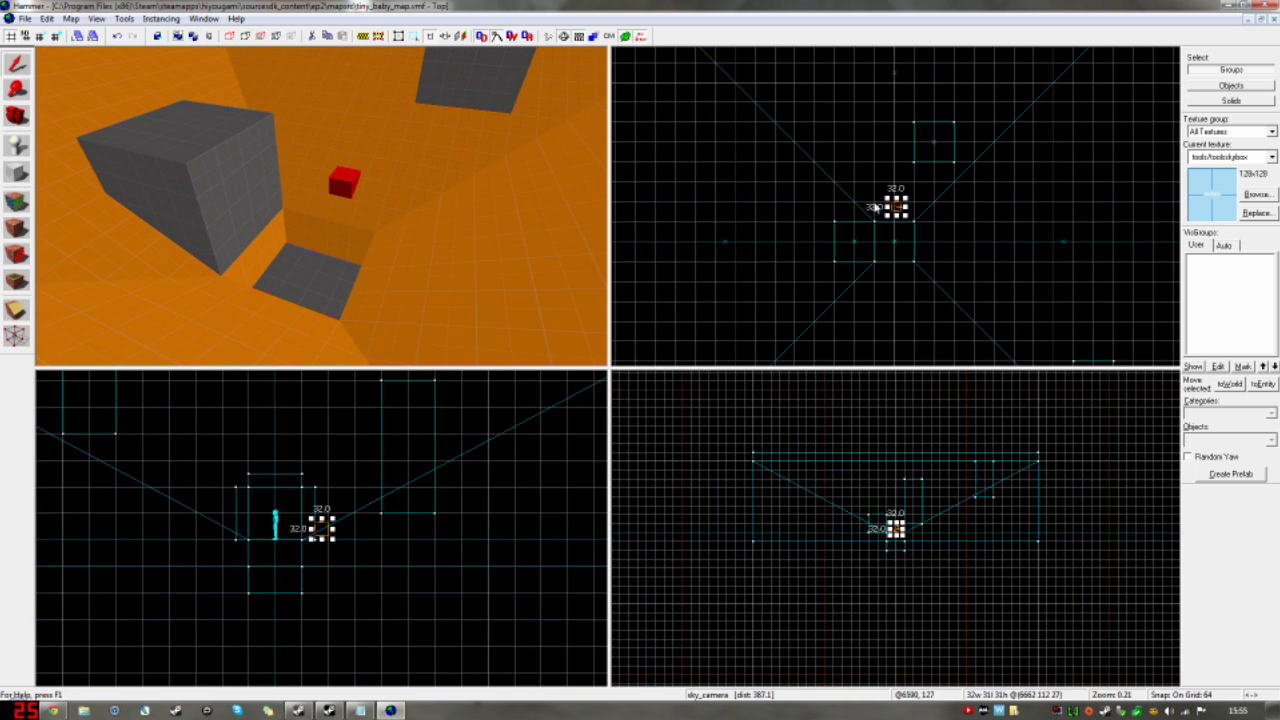
pyautogui.keyDown('ctrl'); pyautogui.scroll(9, 887, 212); pyautogui.keyUp('ctrl')
pyautogui.moveTo(938, 201); pyautogui.dragTo(938, 96, button='middle')
pyautogui.moveTo(925, 73); pyautogui.dragTo(908, 231)
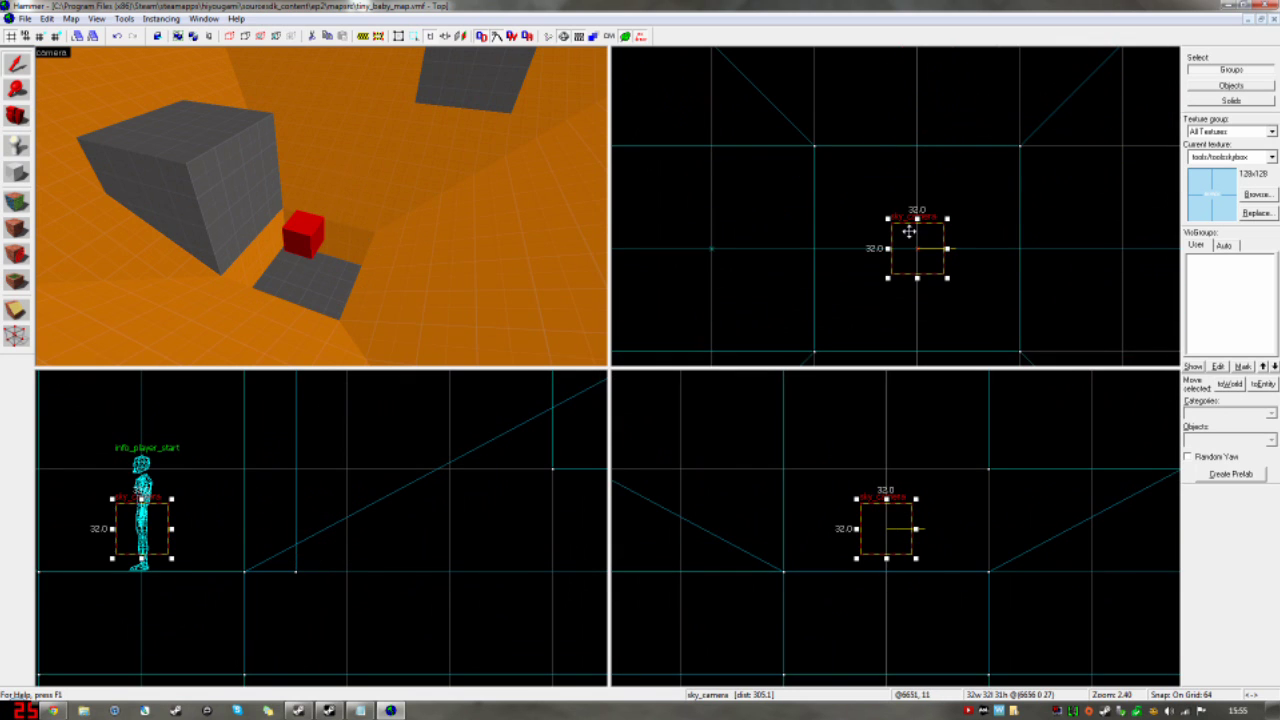
pyautogui.moveTo(141, 528); pyautogui.dragTo(143, 568)
pyautogui.moveTo(203, 531); pyautogui.dragTo(322, 527, button='middle')
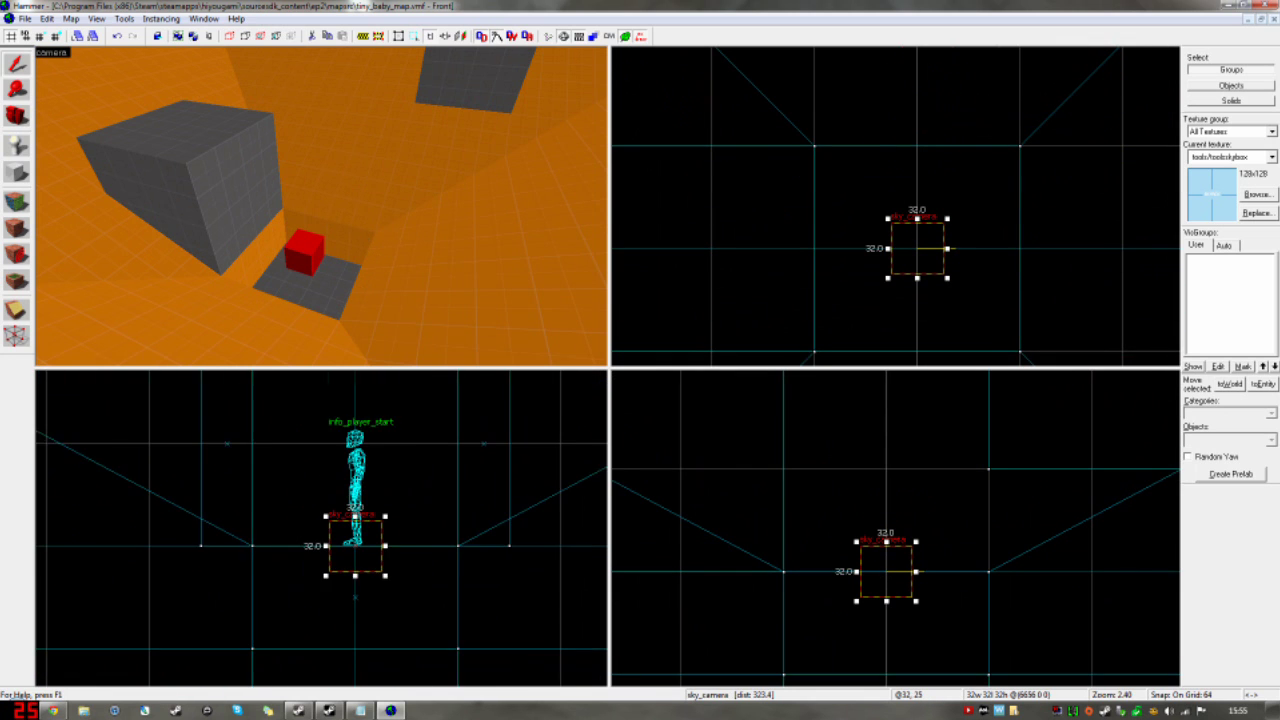
# Step: Examine the sky_camera's alignment with the player start's feet and its placement in the basin's floor opening
pyautogui.scroll(-6, 322, 527)
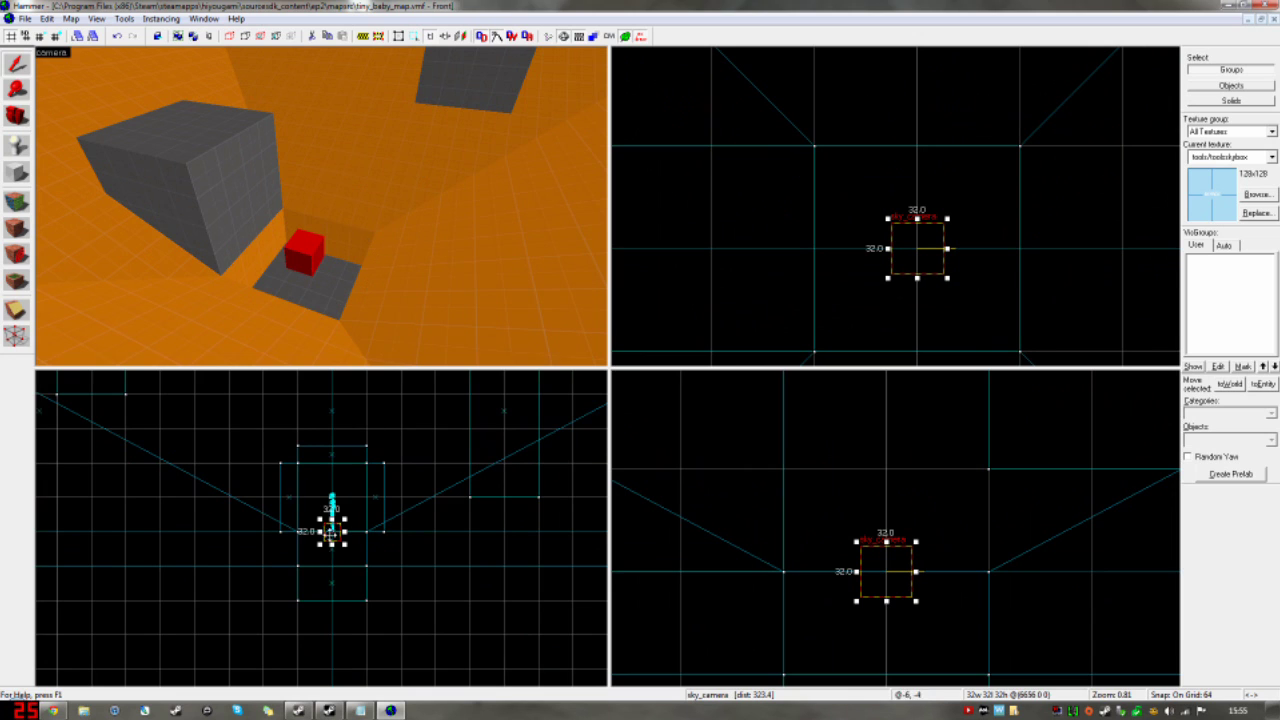
pyautogui.scroll(3, 332, 532)
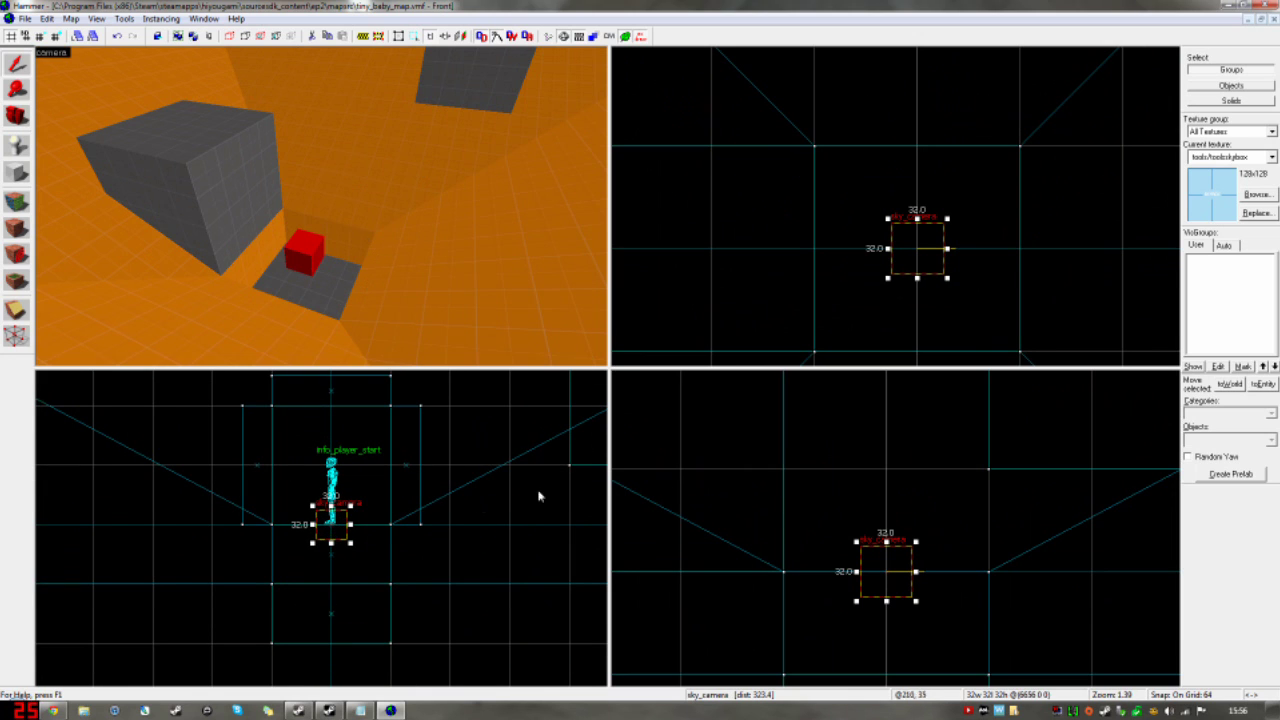
pyautogui.press('Escape')
pyautogui.click(316, 261)
pyautogui.click(711, 248)
pyautogui.press('Escape')
pyautogui.press('z')
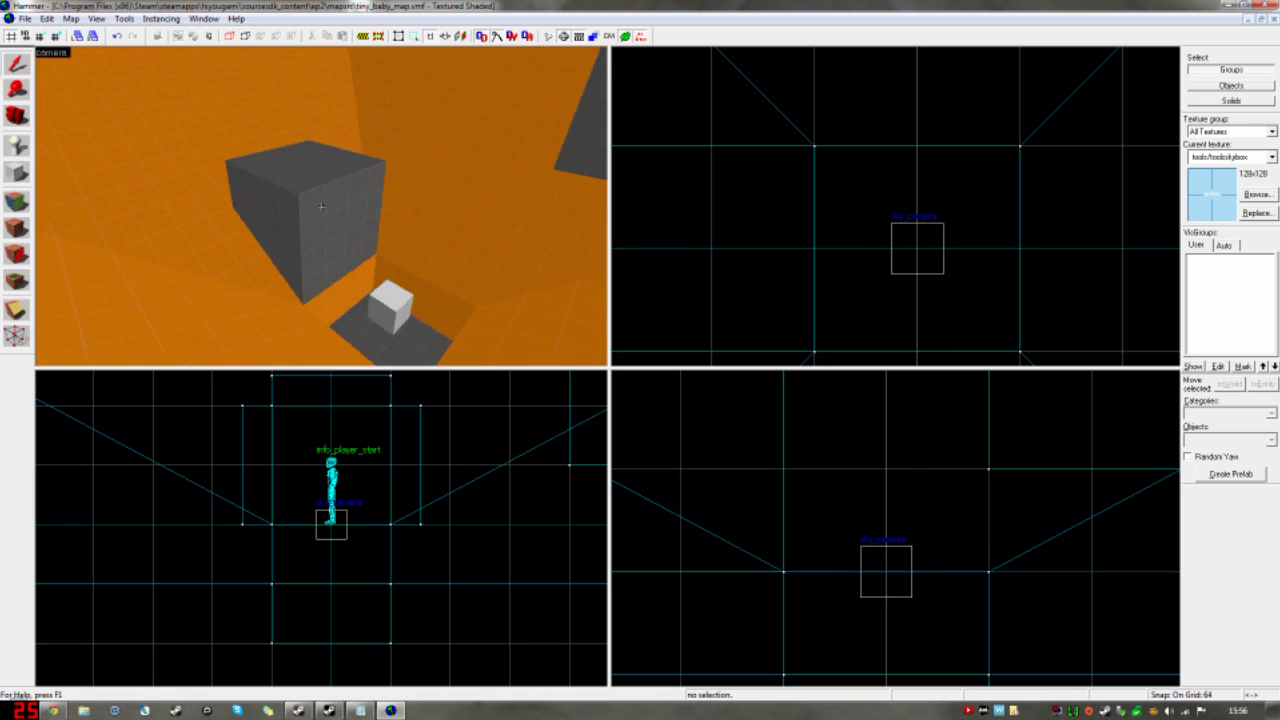
pyautogui.press('w')
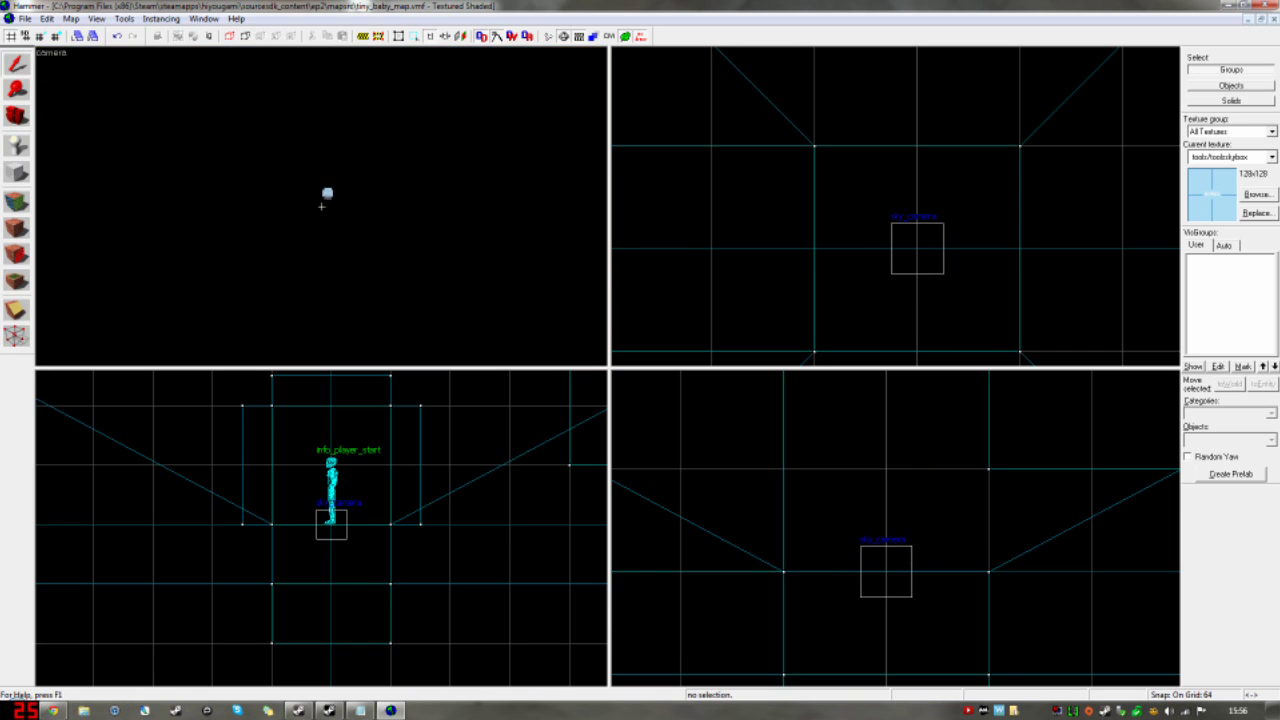
pyautogui.scroll(8, 321, 206)
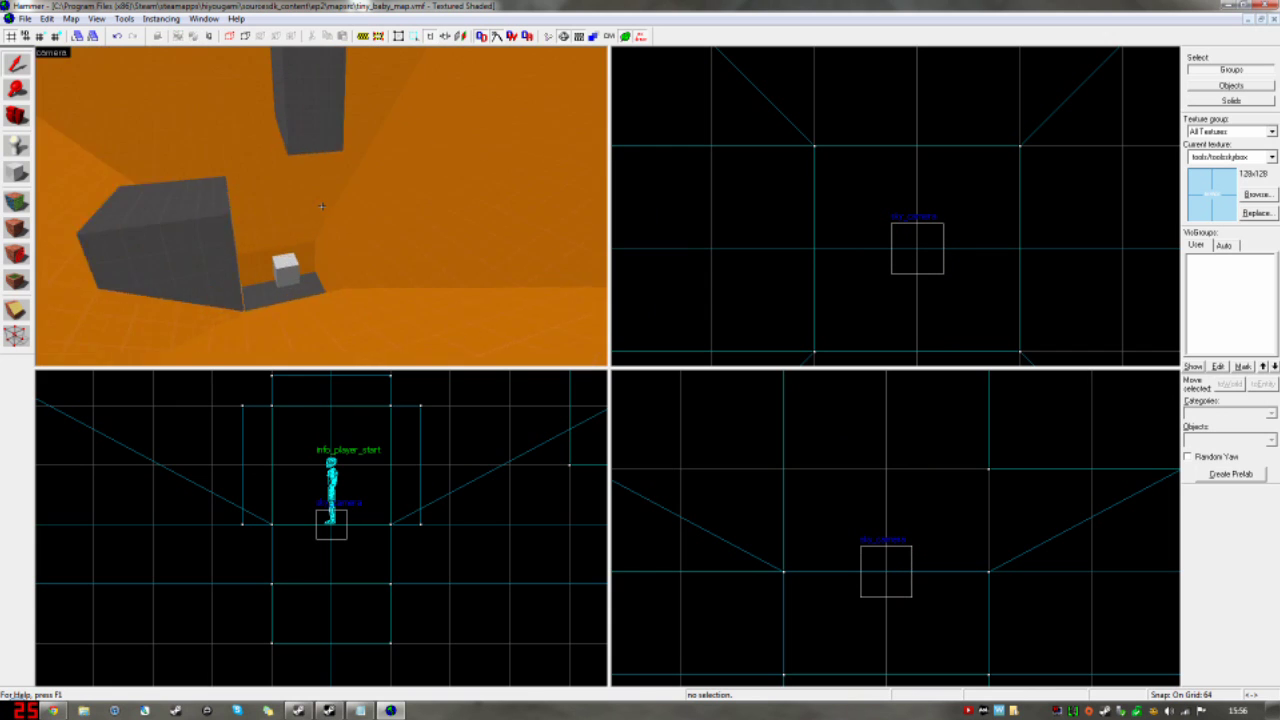
pyautogui.scroll(3, 321, 206)
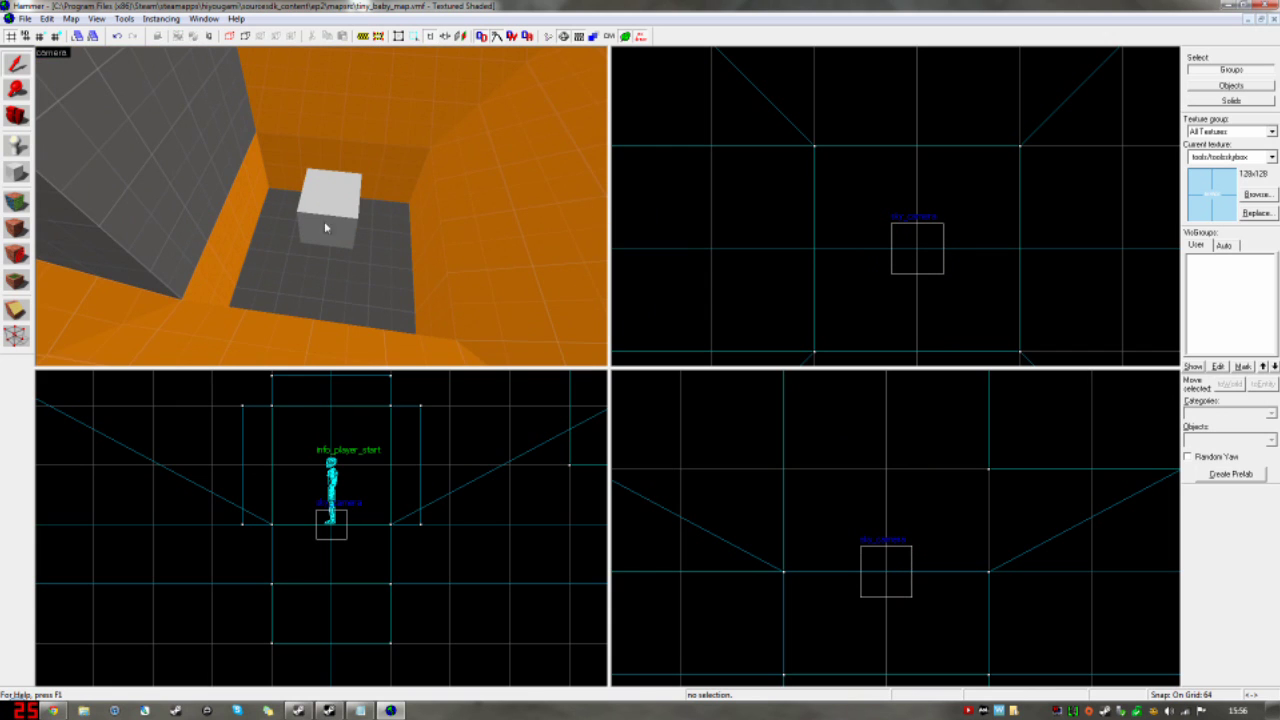
pyautogui.press('s')
pyautogui.press('z')
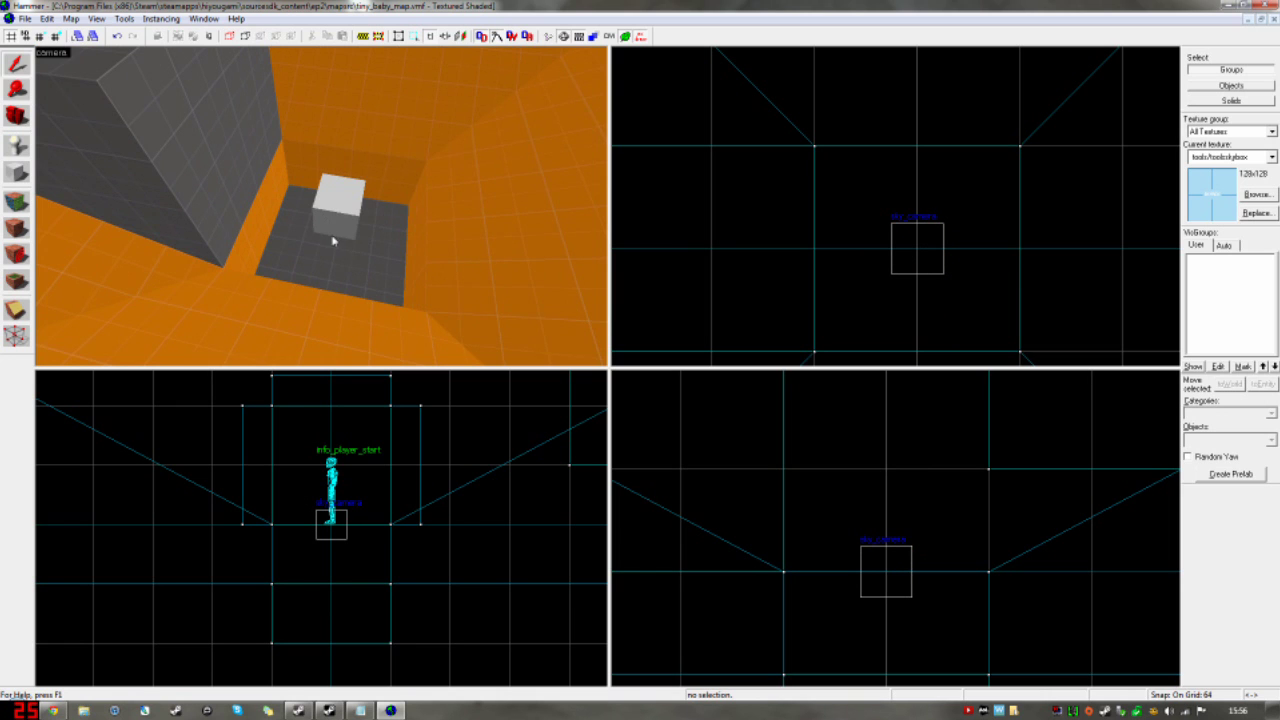
# Step: Select the whole 3D skybox basin with its blocks and sky_camera, and turn on scale texture locking
pyautogui.press('a')
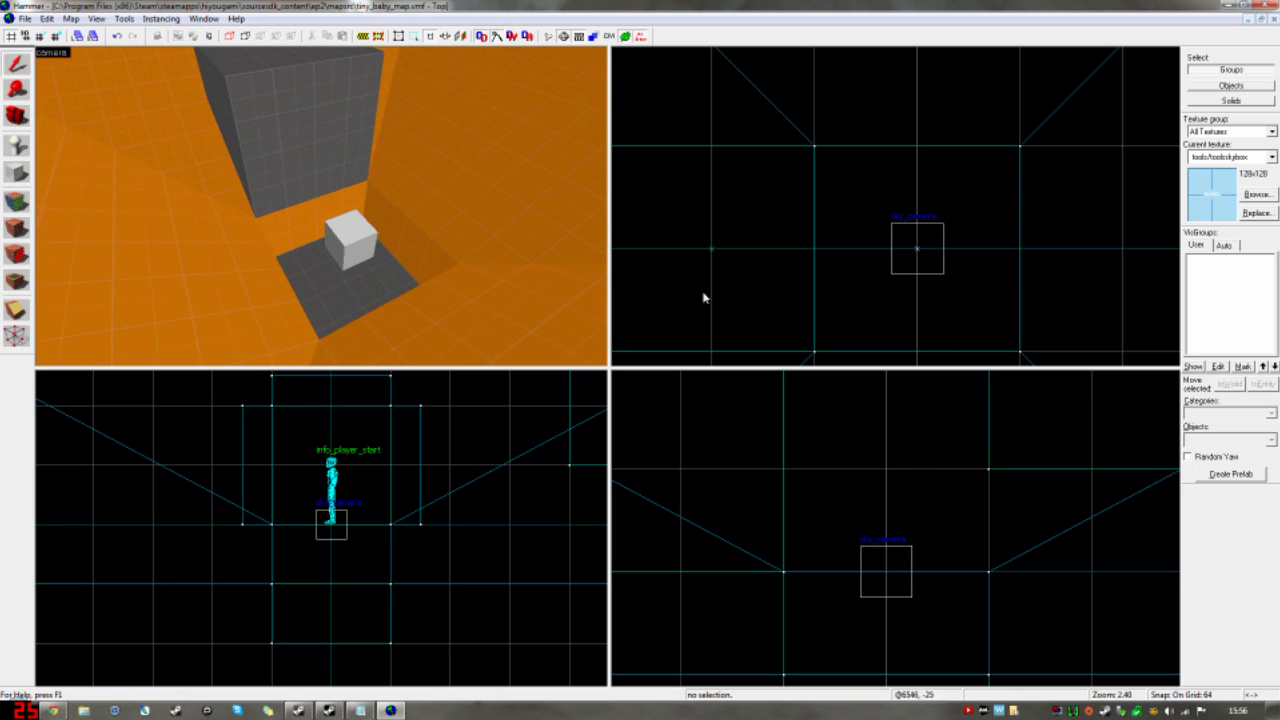
pyautogui.press('z')
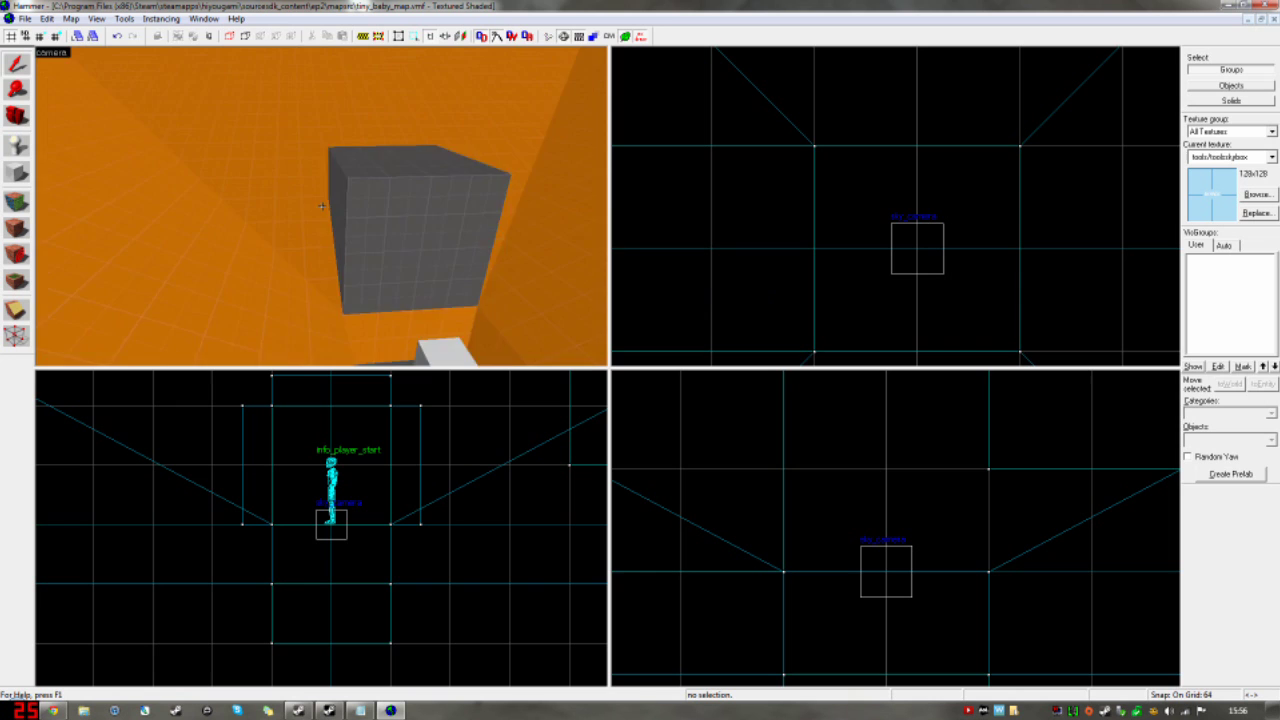
pyautogui.scroll(-6, 854, 231)
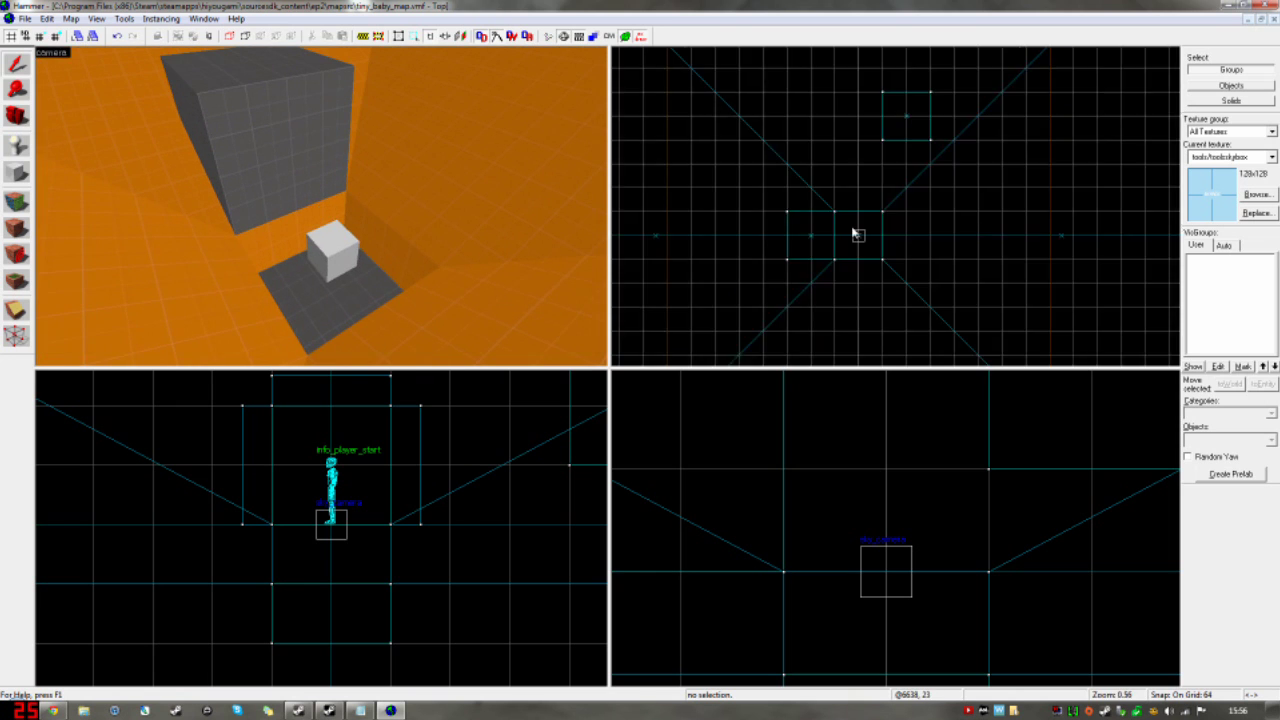
pyautogui.hotkey('ctrl', 'a')
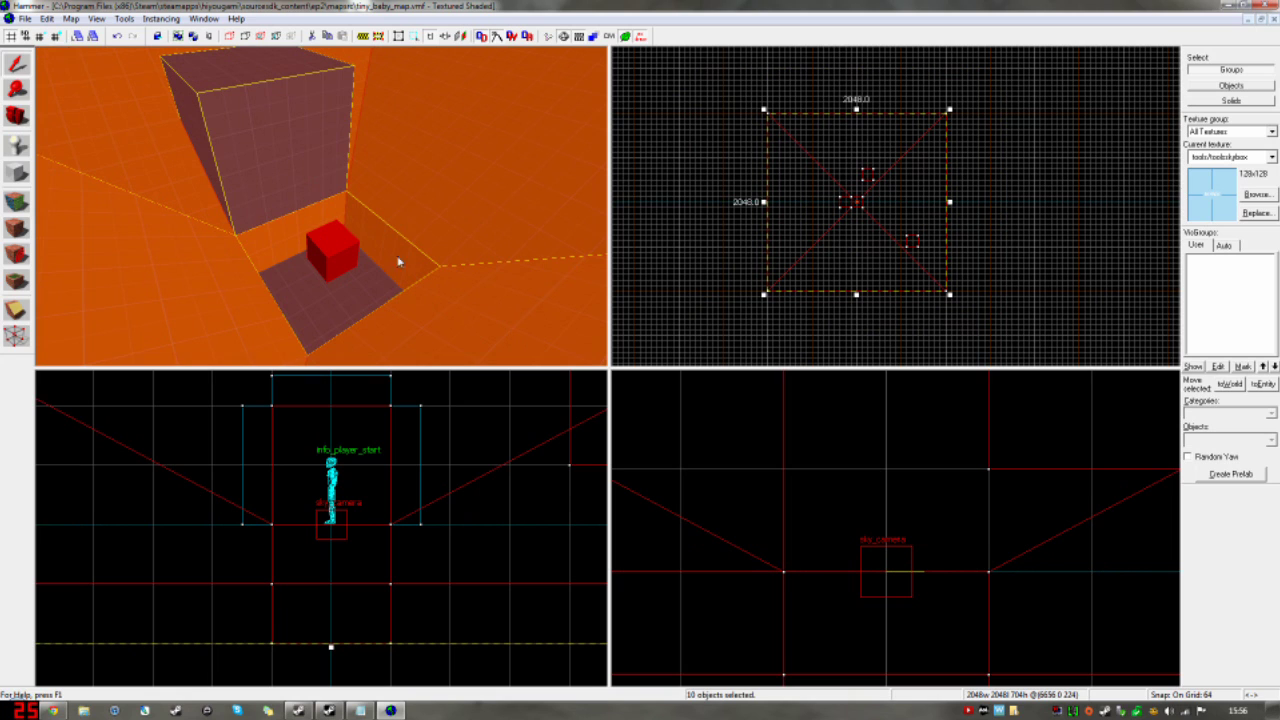
pyautogui.click(70, 19)
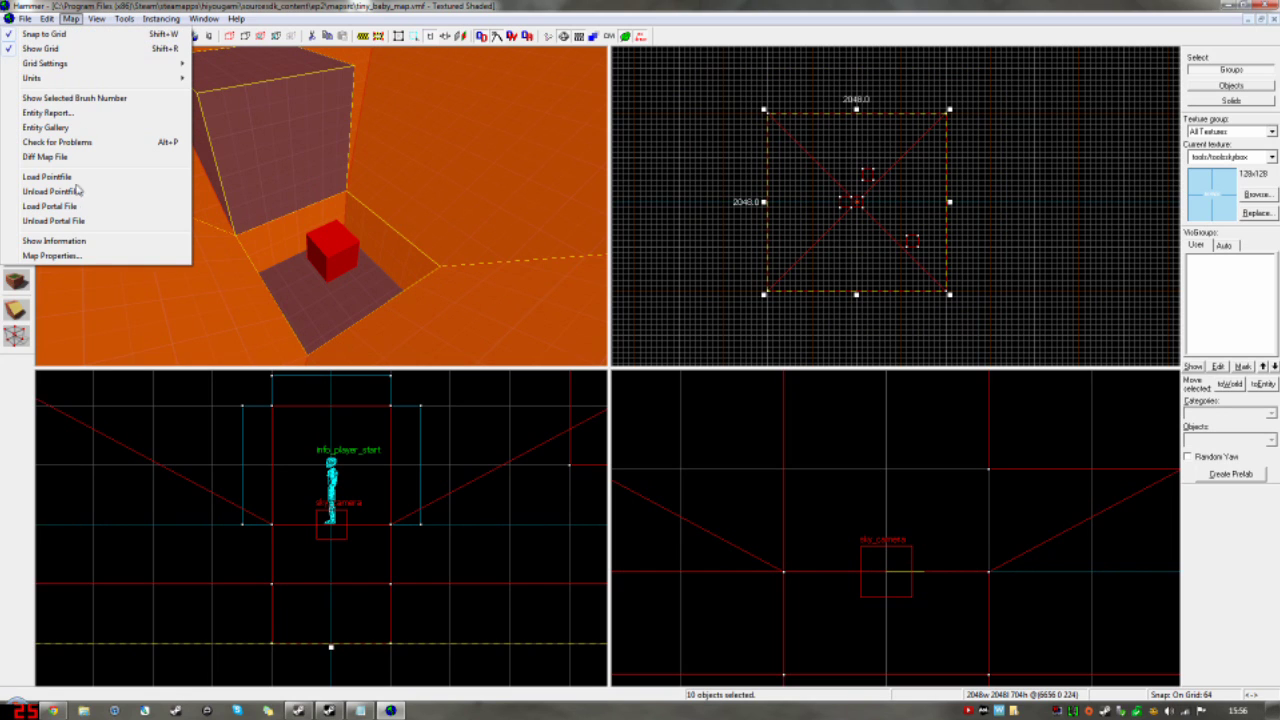
pyautogui.click(124, 19)
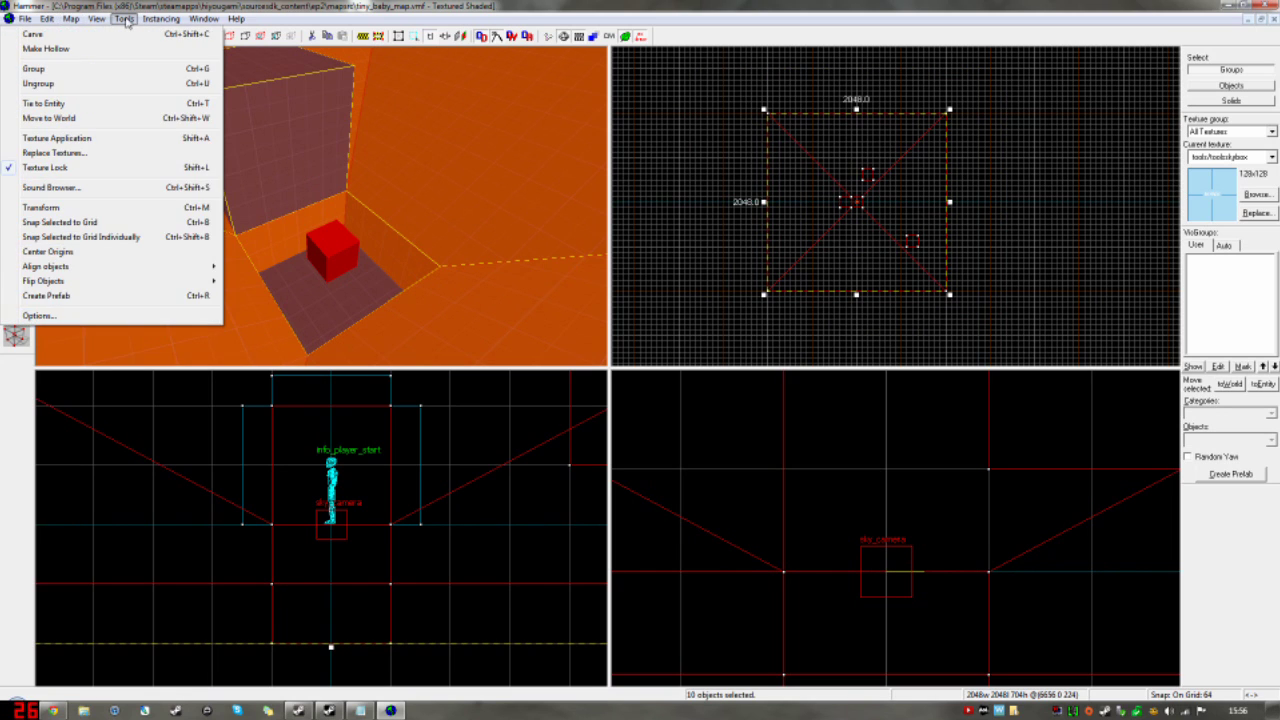
pyautogui.click(93, 207)
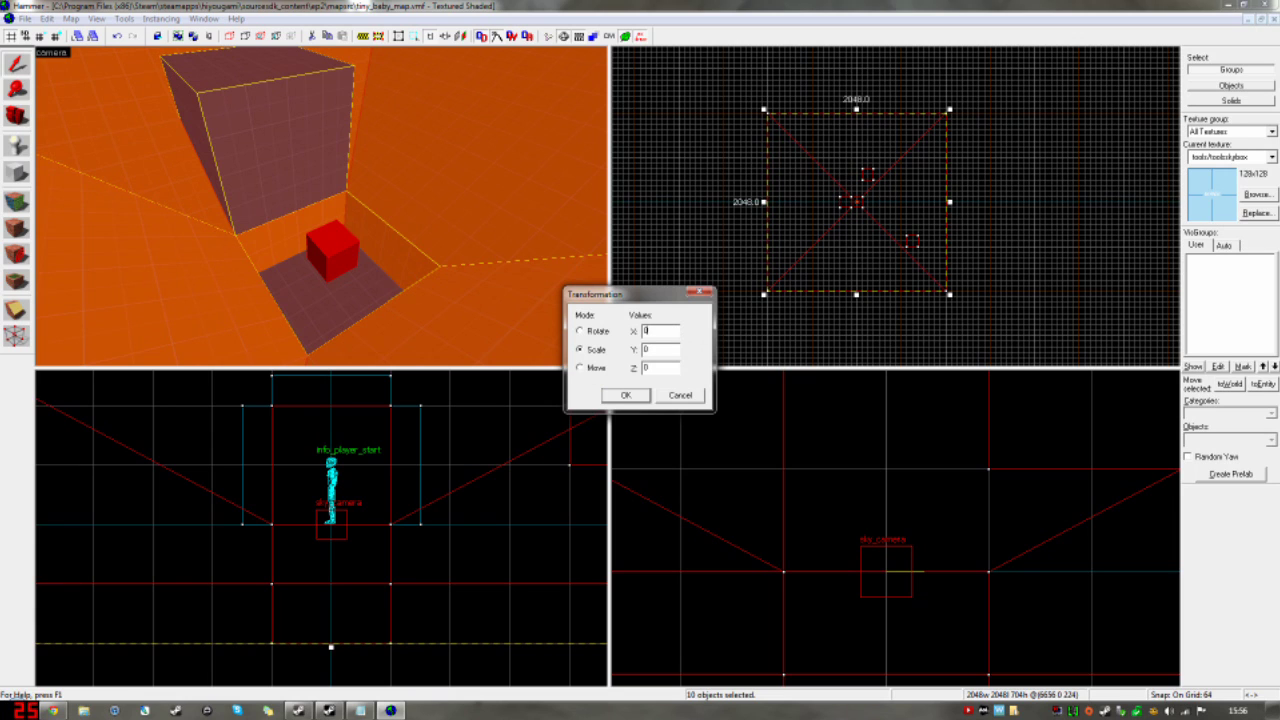
pyautogui.click(704, 293)
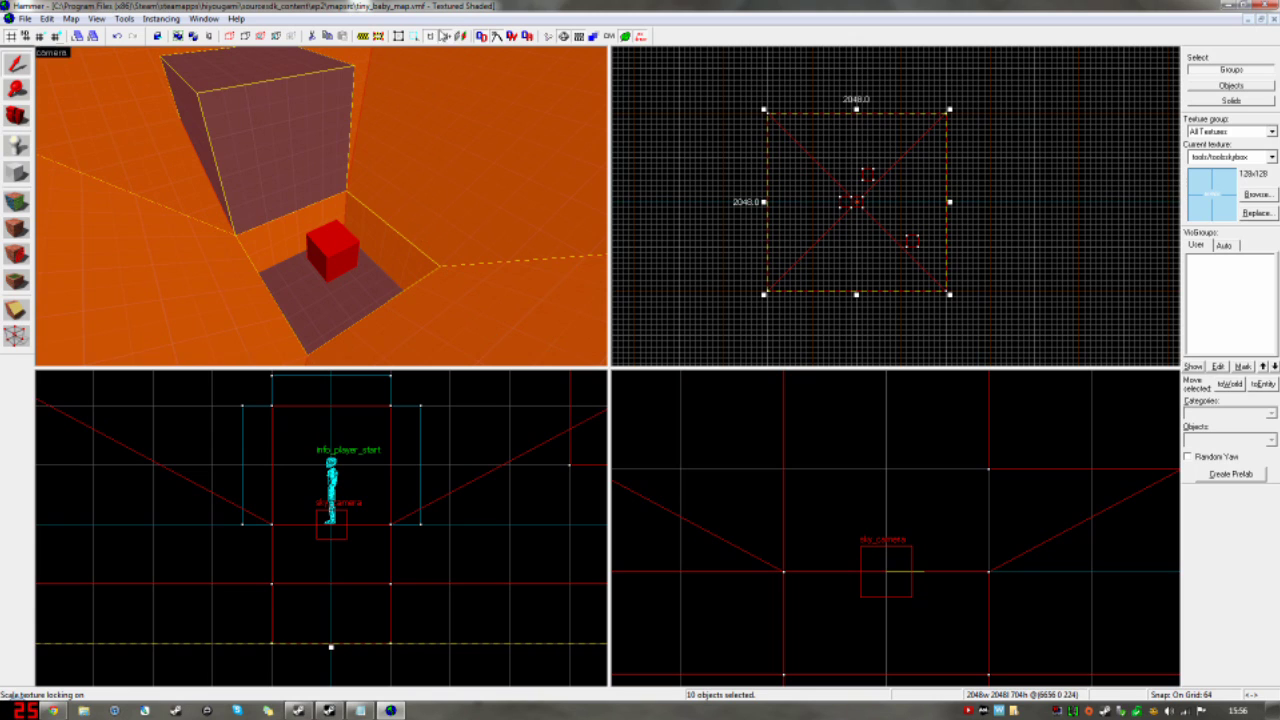
# Step: Scale the selected 3D skybox basin and its contents by 0.0625 on X, Y and Z with Transform
pyautogui.click(70, 19)
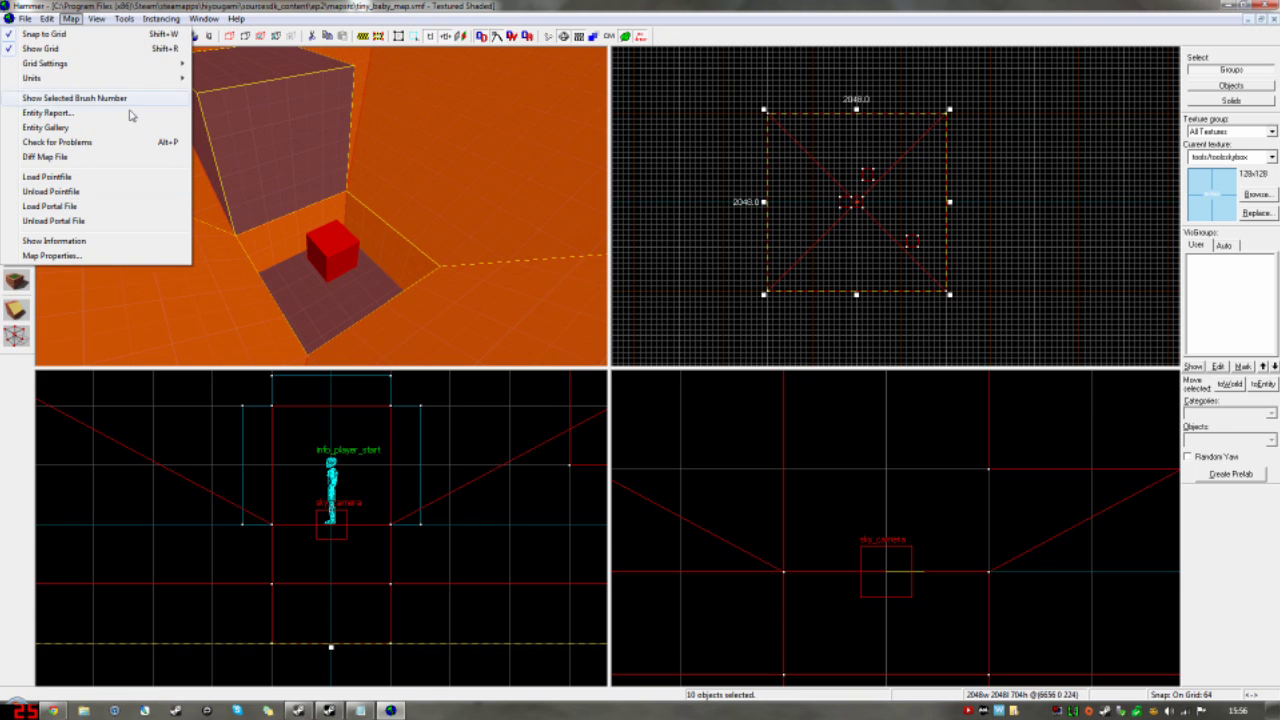
pyautogui.moveTo(127, 19)
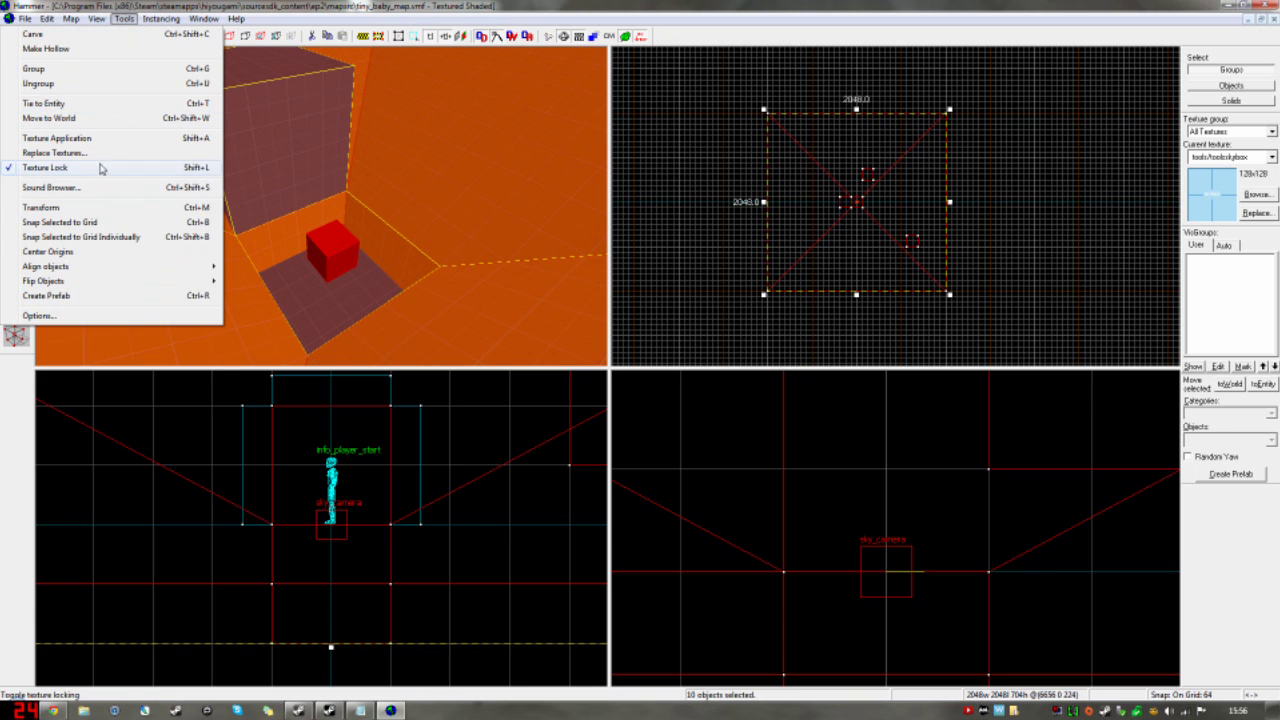
pyautogui.click(55, 207)
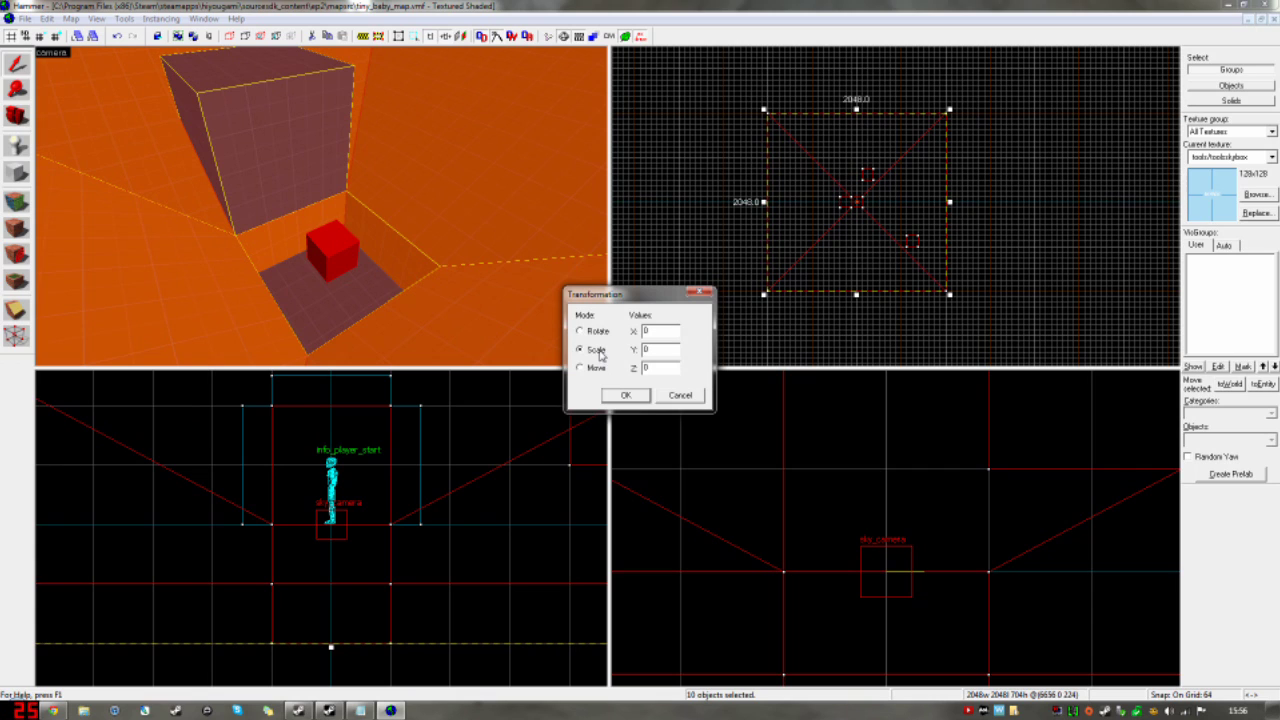
pyautogui.write('0.0625')
pyautogui.click(625, 396)
# Step: Inspect the scaled-down basin from inside around the sky_camera and from outside
pyautogui.scroll(5, 321, 206)
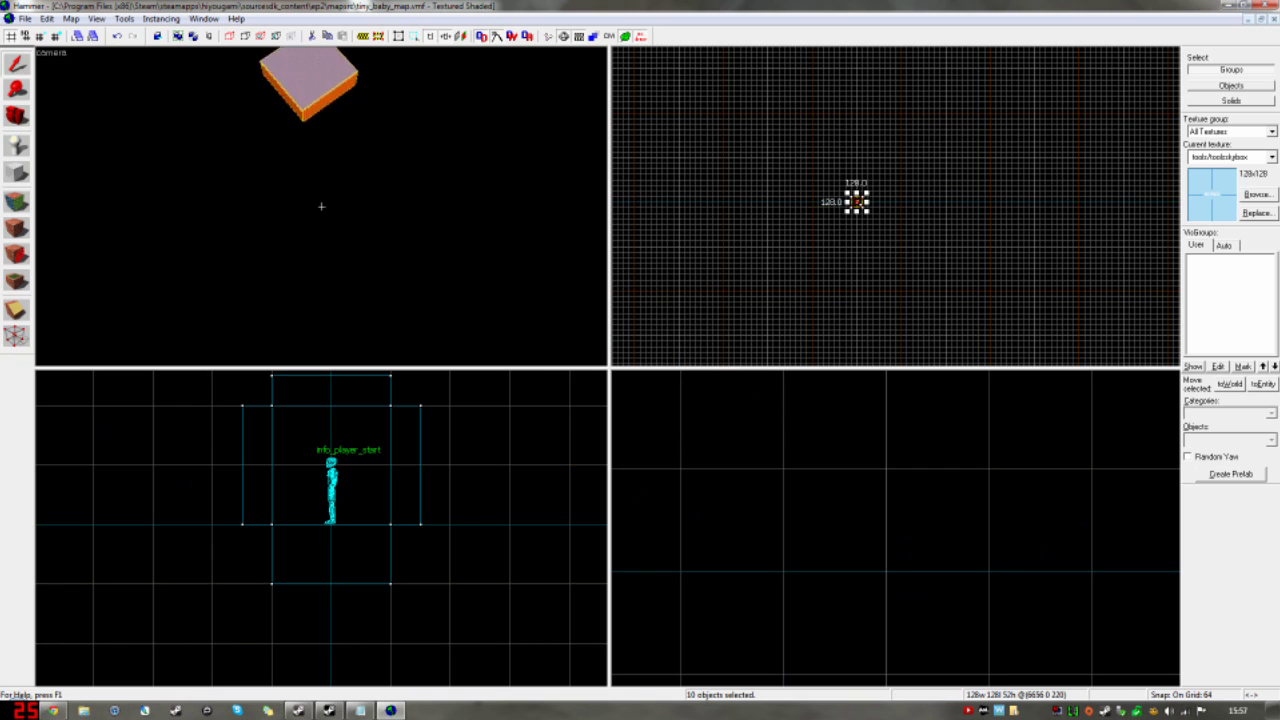
pyautogui.press('w')
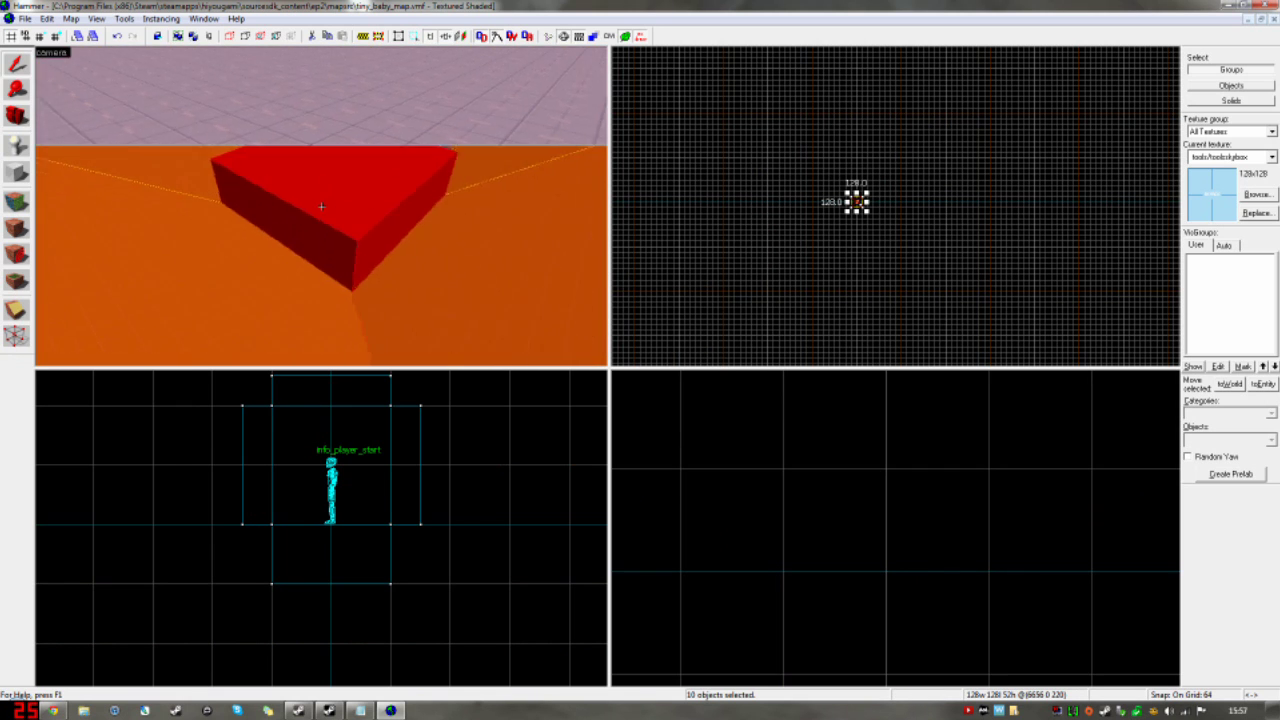
pyautogui.press('d')
pyautogui.press('a')
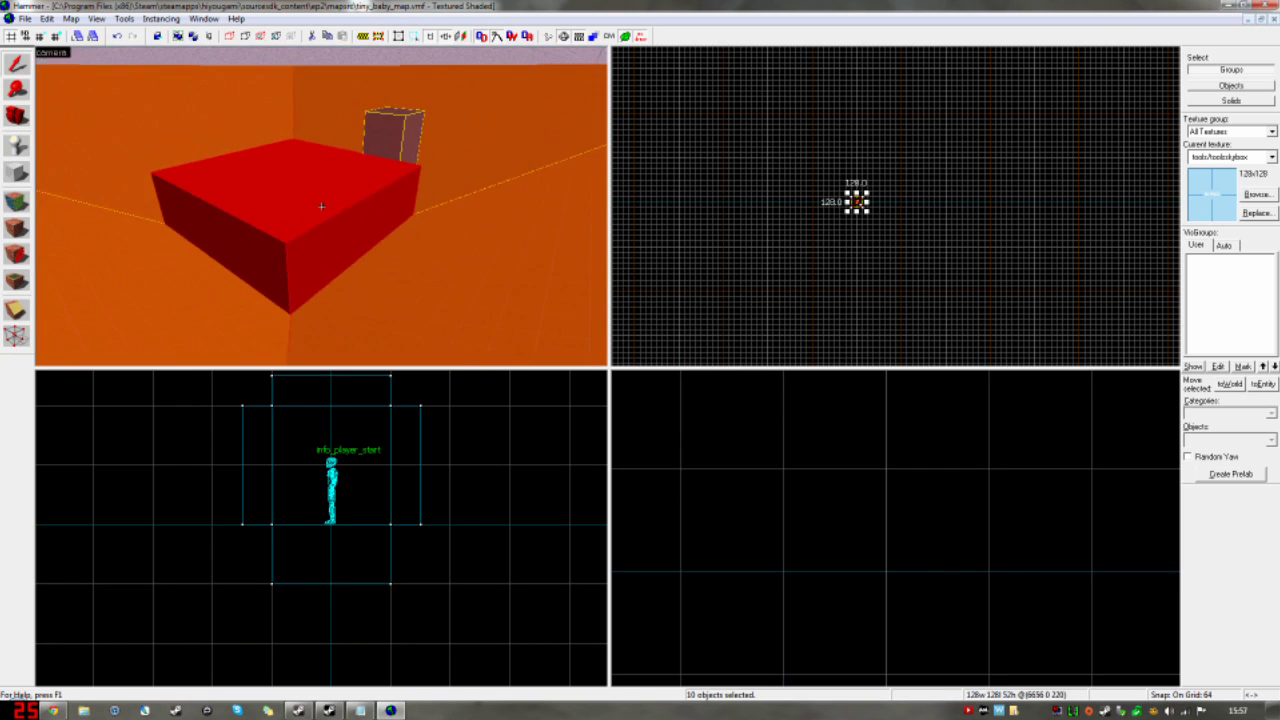
pyautogui.press('w')
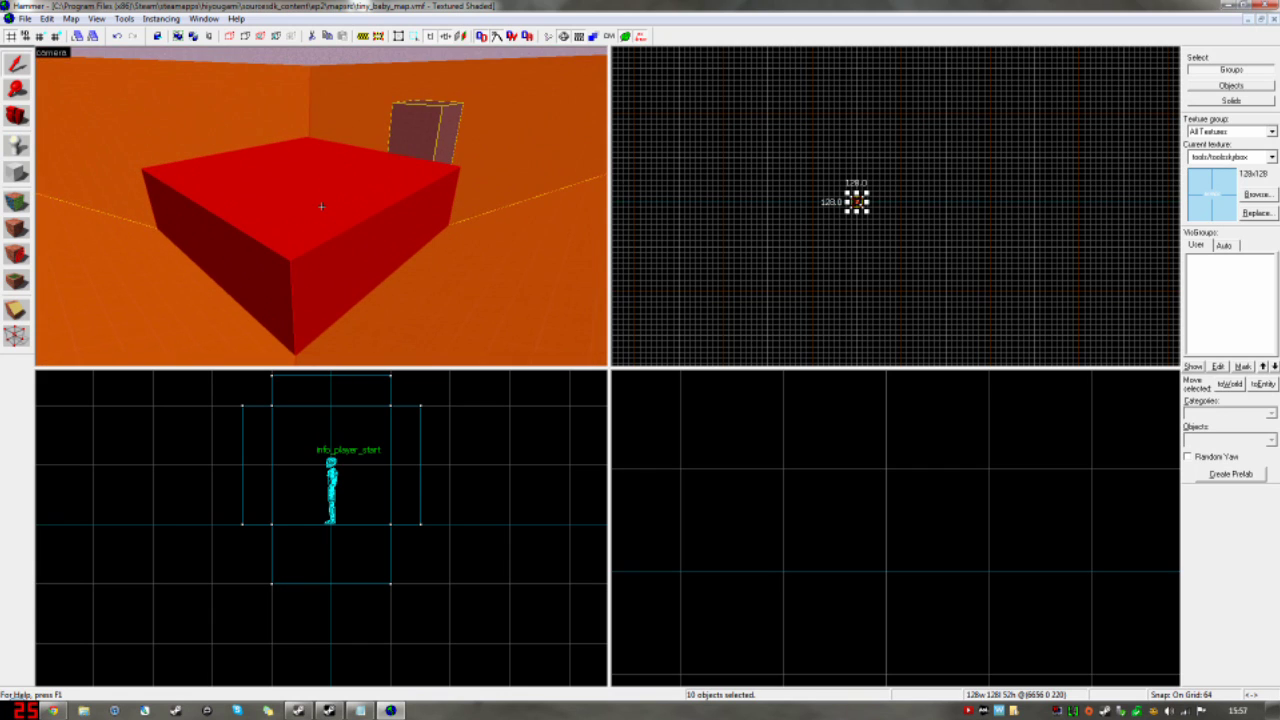
pyautogui.press('s')
pyautogui.press('s')
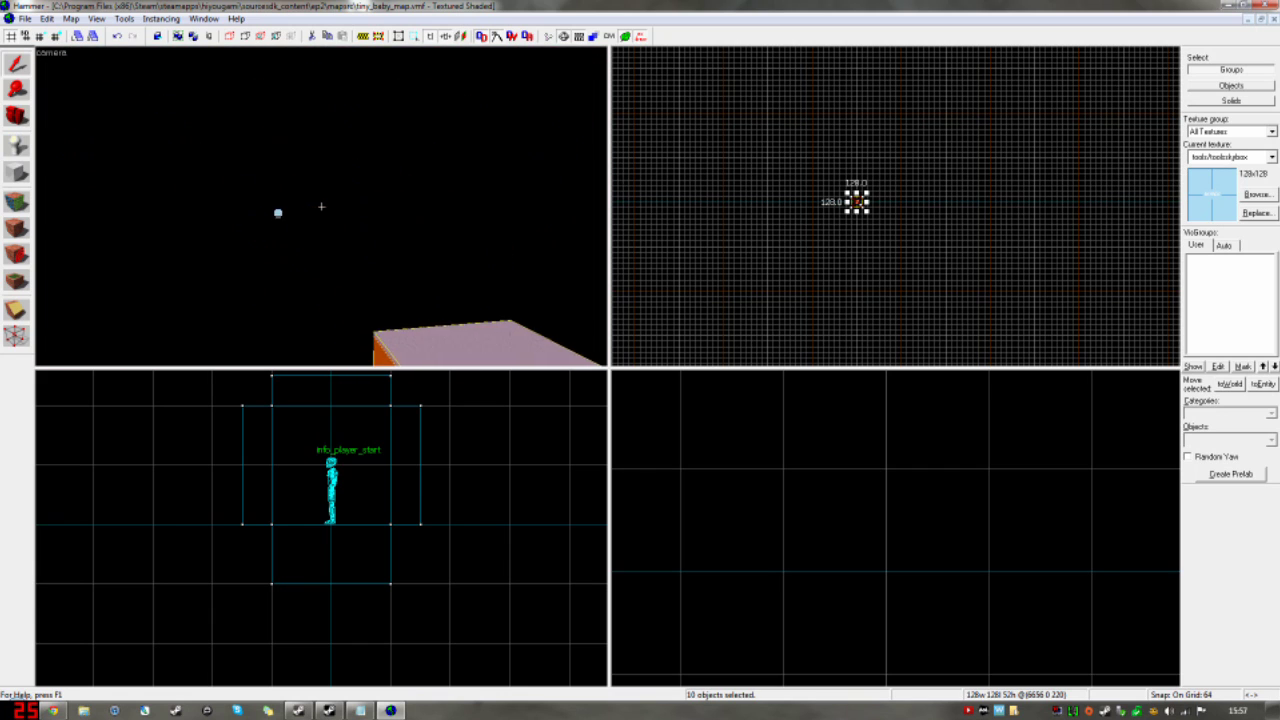
pyautogui.press('z')
pyautogui.moveTo(362, 222); pyautogui.dragTo(321, 206)
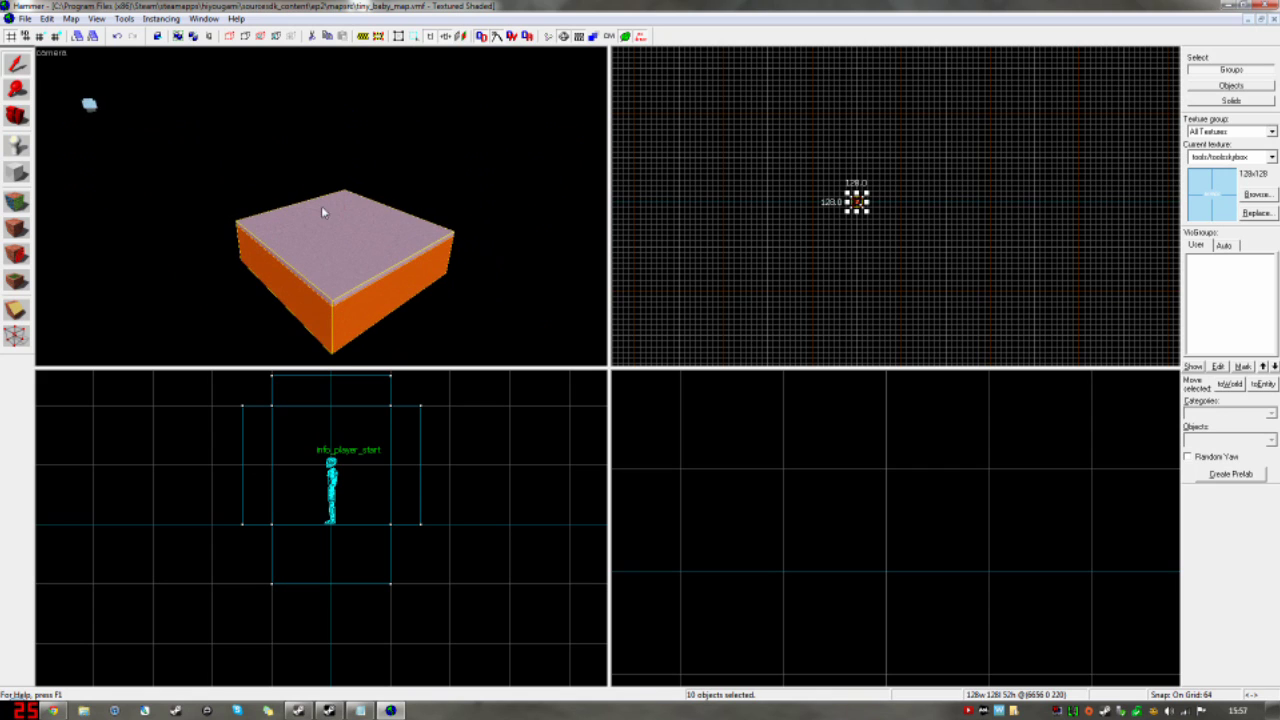
# Step: Work out the skybox scale factor in Windows Calculator, close it, and clear the selection in the map
pyautogui.press('super+r')
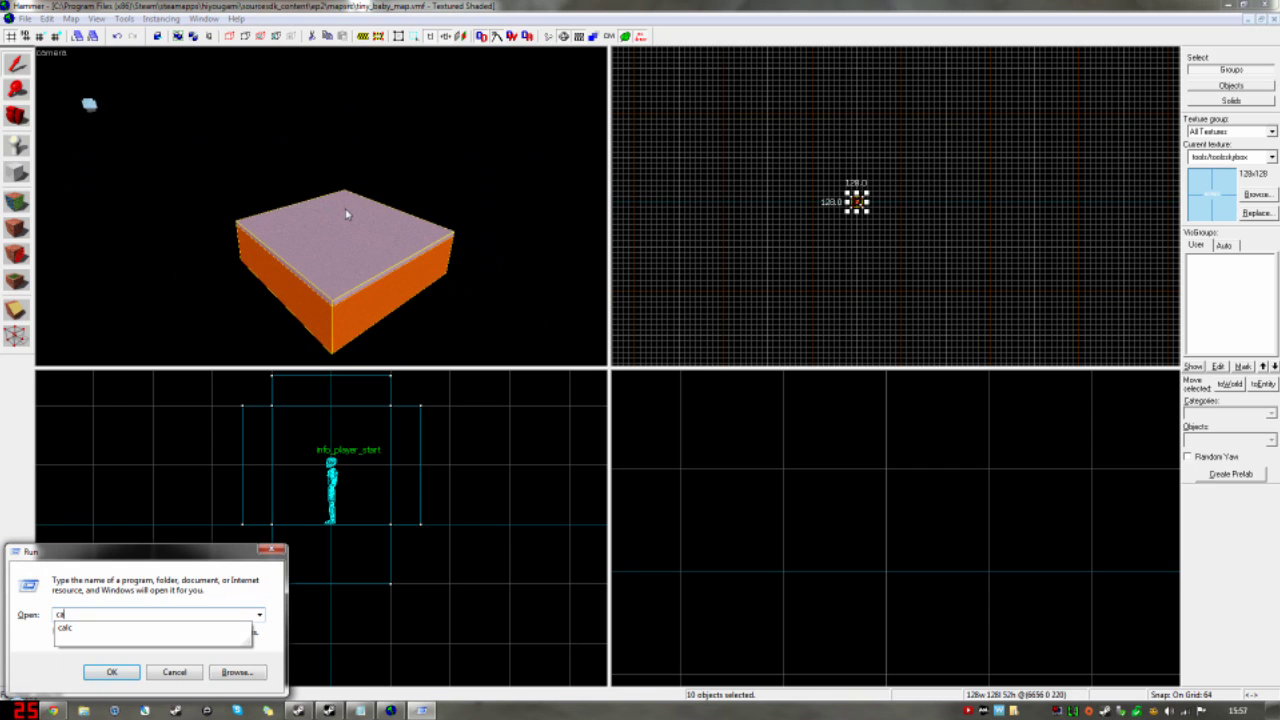
pyautogui.press('Return')
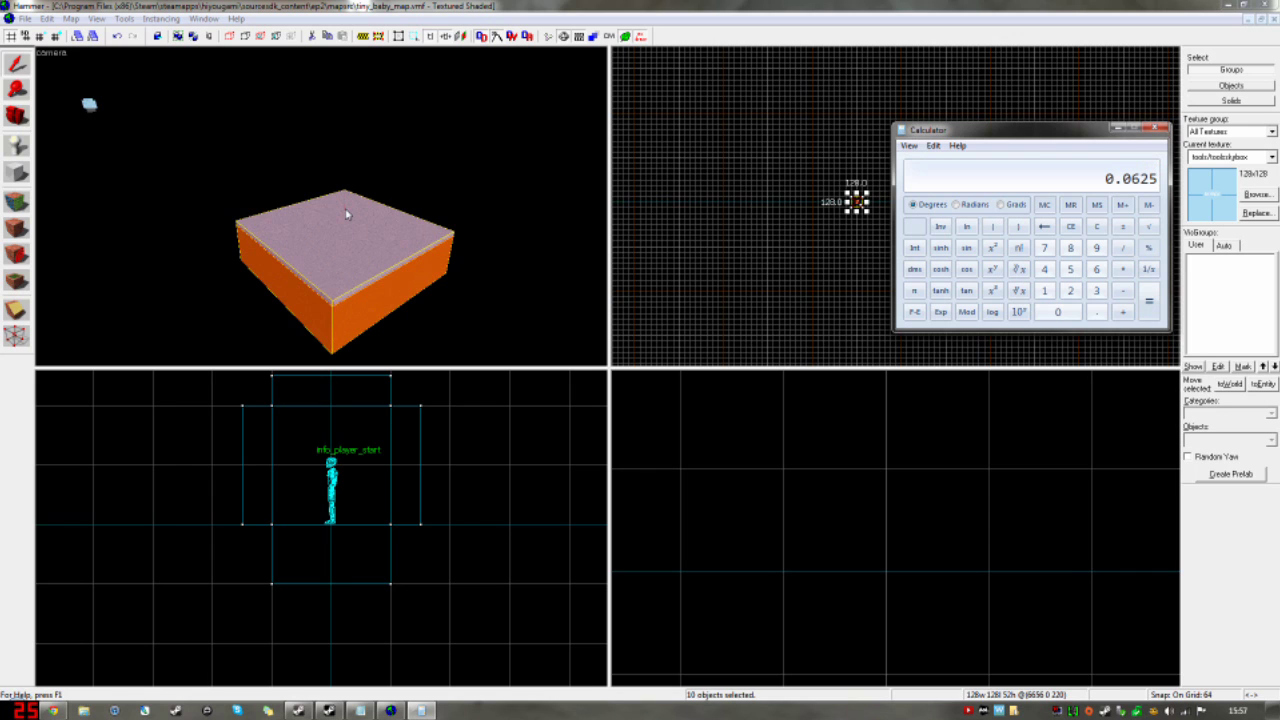
pyautogui.click(1161, 129)
pyautogui.click(827, 222)
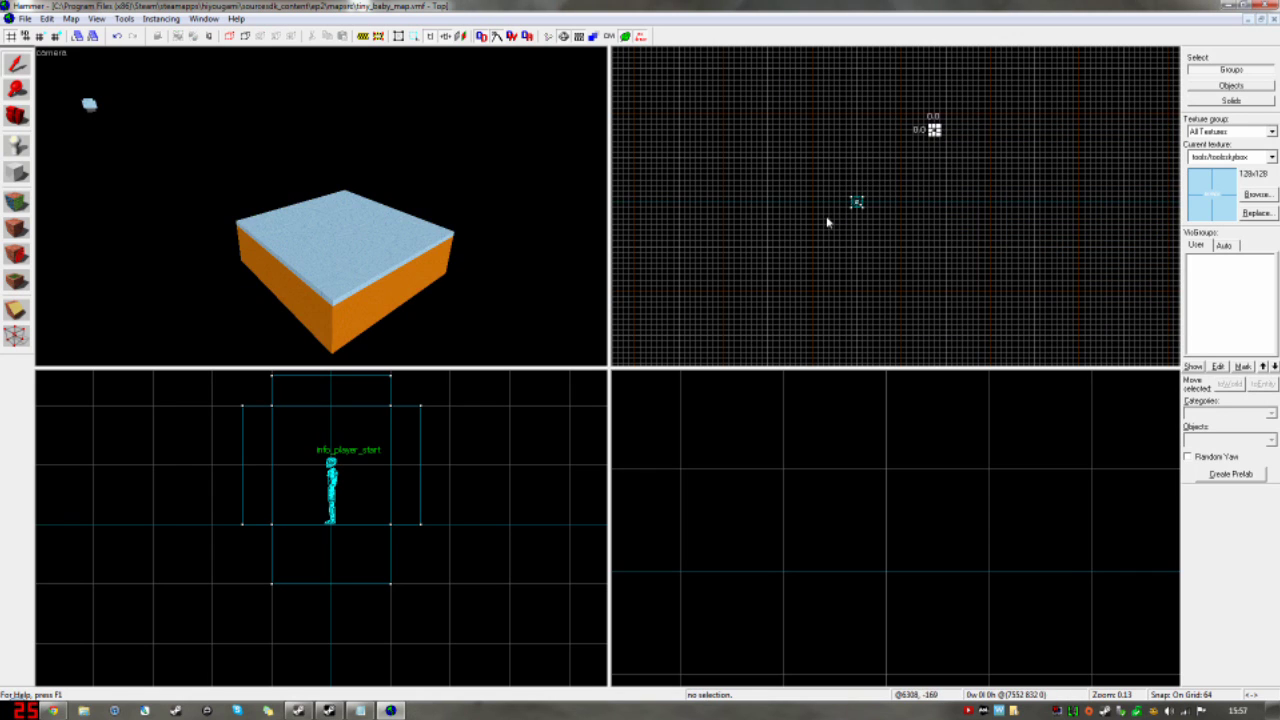
# Step: View the inside of the player-start room and open the recent map file blinds
pyautogui.press('z')
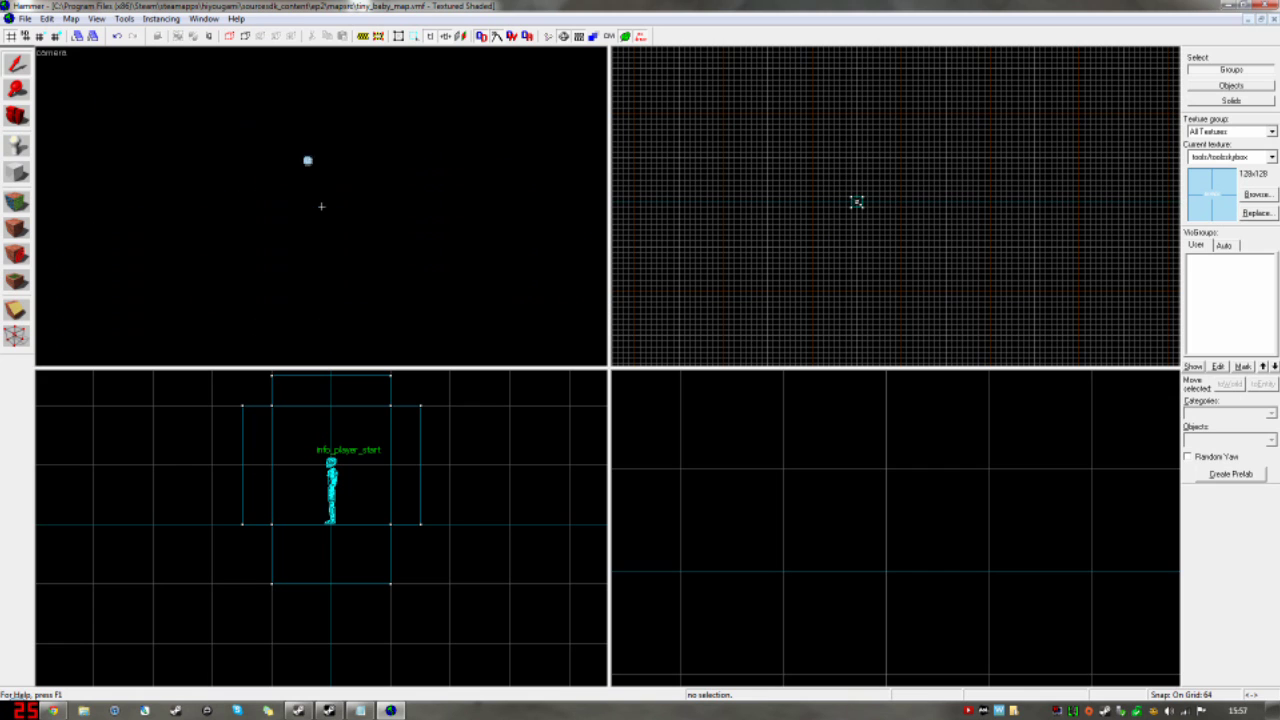
pyautogui.press('w')
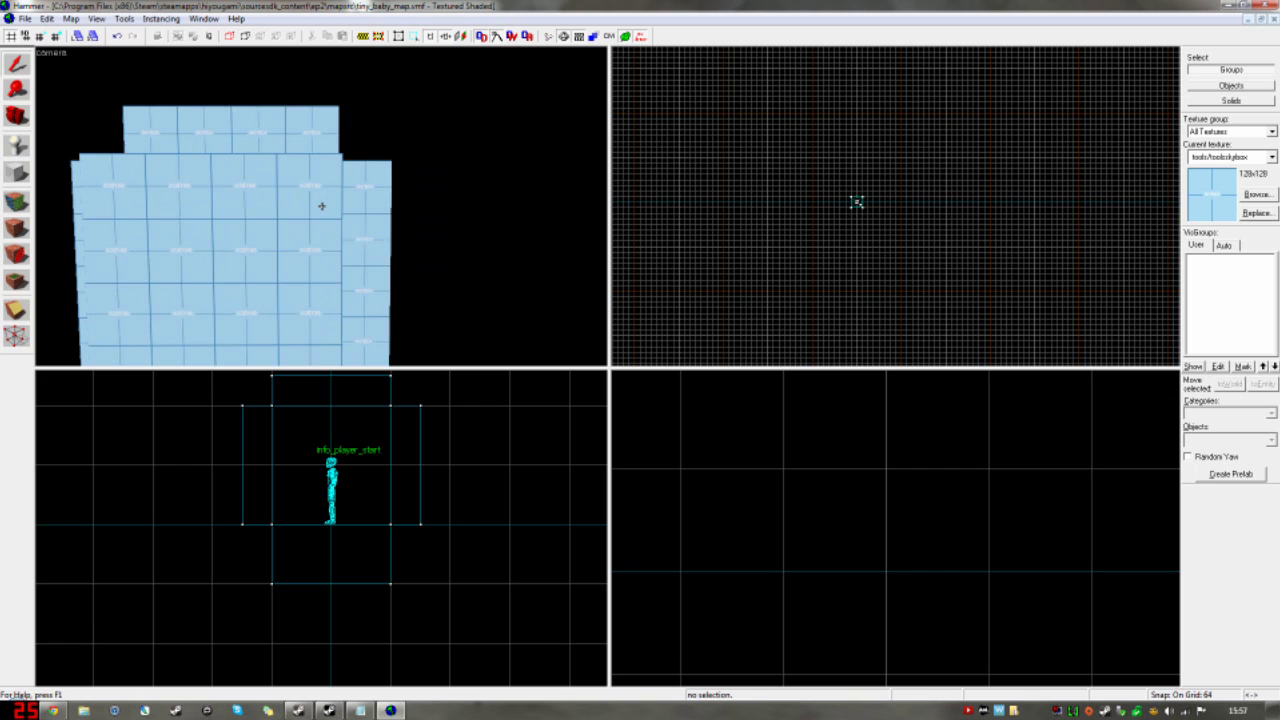
pyautogui.press('z')
pyautogui.click(71, 18)
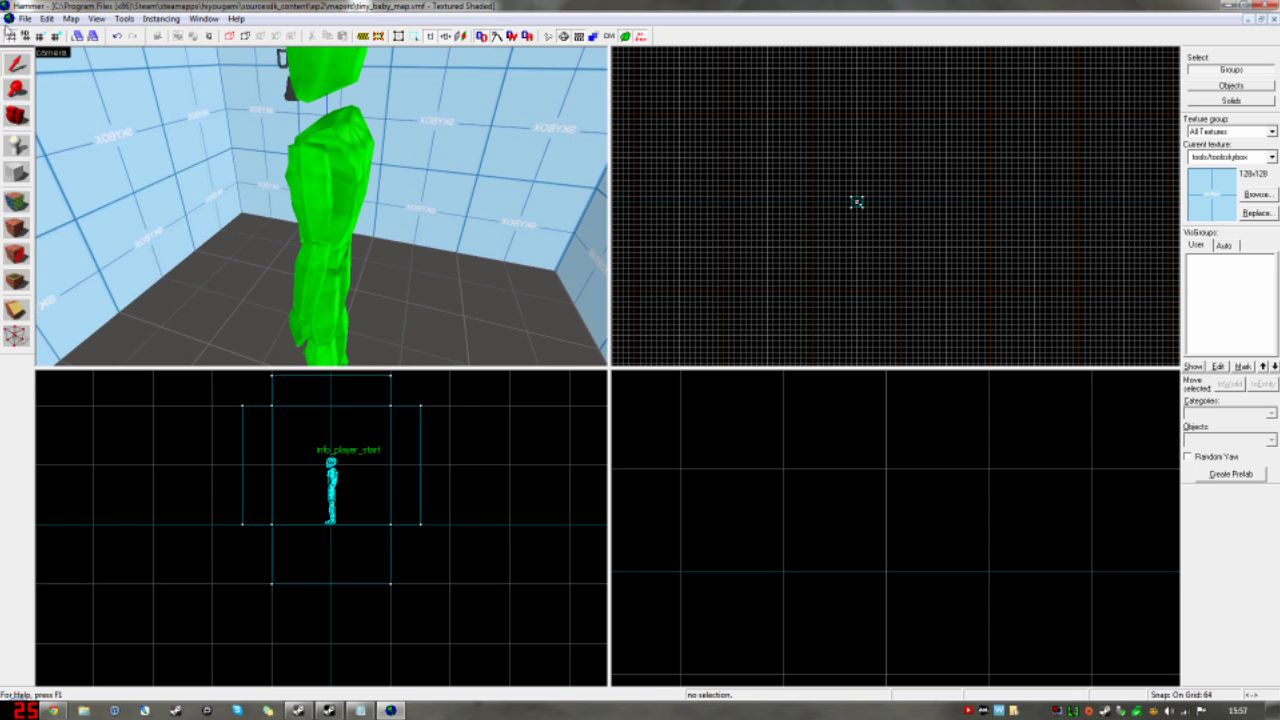
pyautogui.click(24, 18)
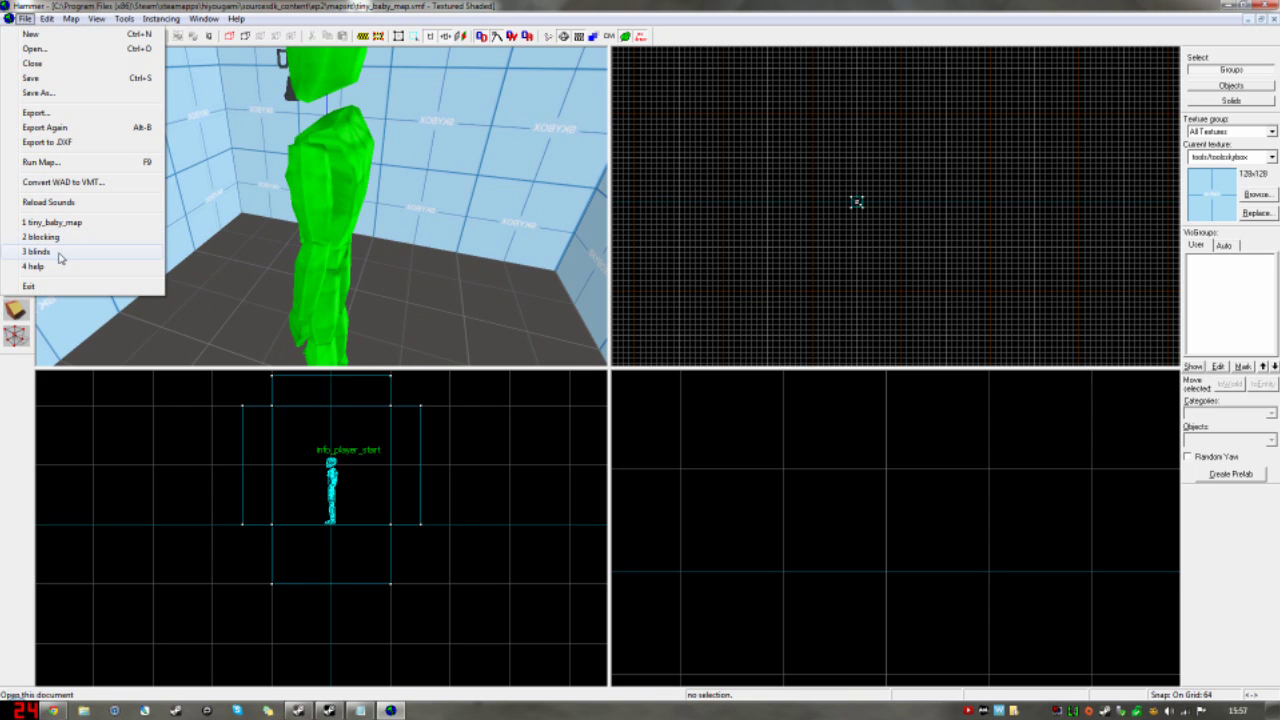
pyautogui.click(58, 253)
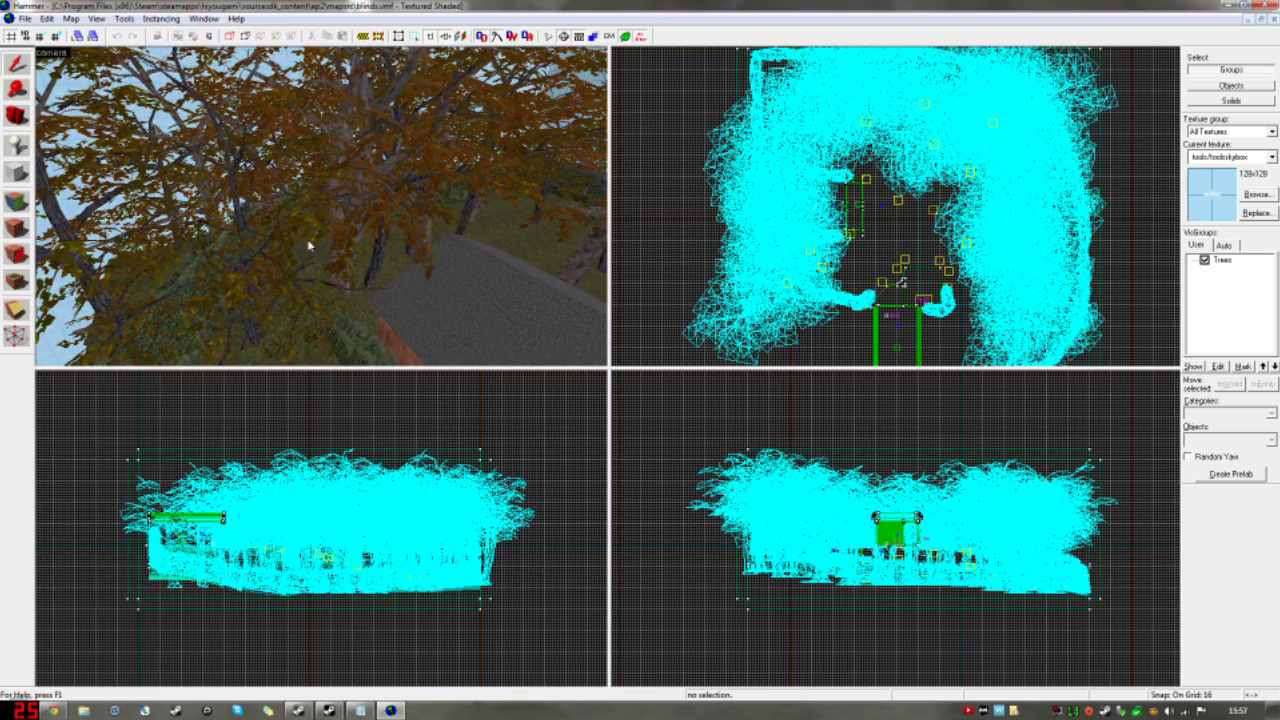
# Step: Select and copy the light_environment entity beside the shadow_control in the blinds map
pyautogui.press('z')
pyautogui.press('w')
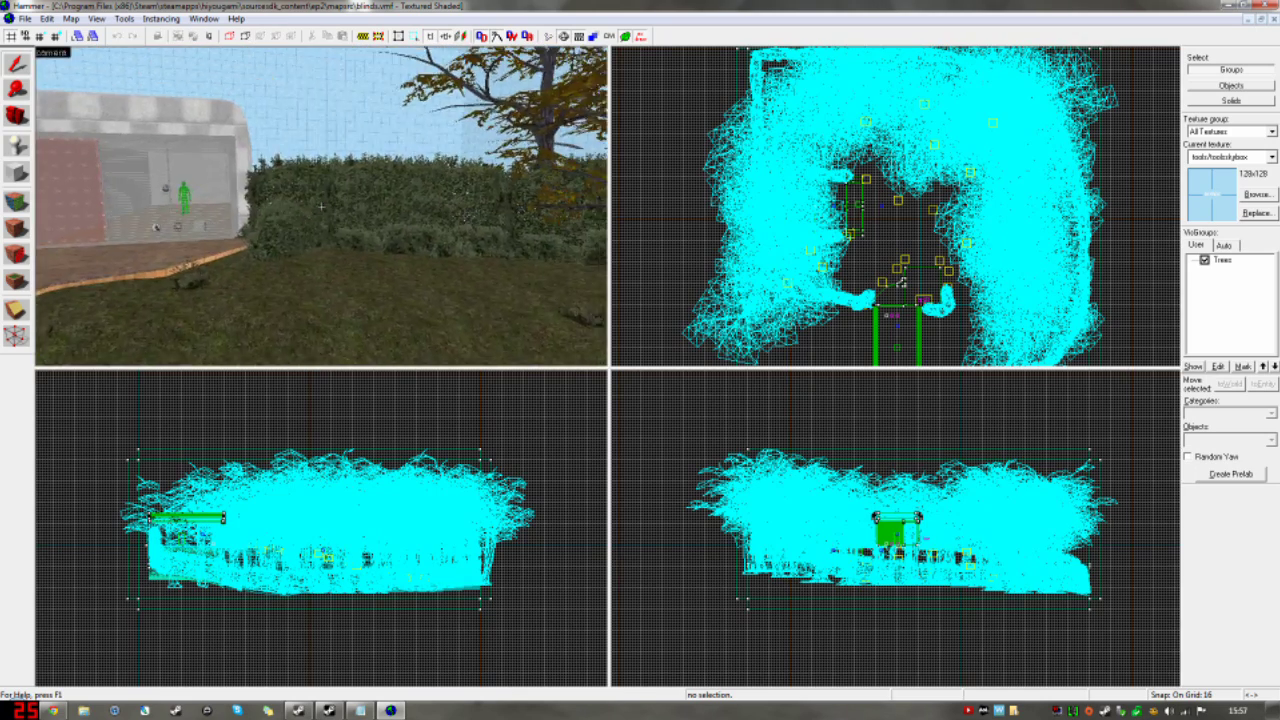
pyautogui.press('w')
pyautogui.press('z')
pyautogui.click(283, 247)
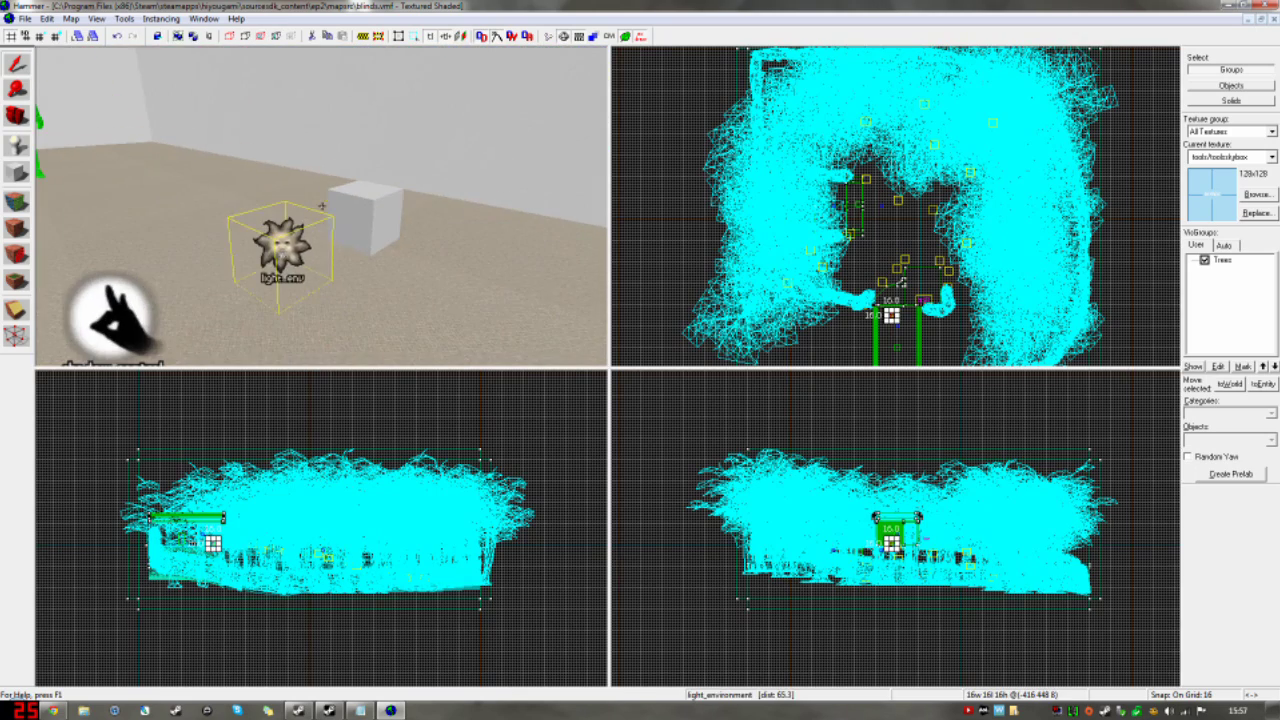
pyautogui.press('z')
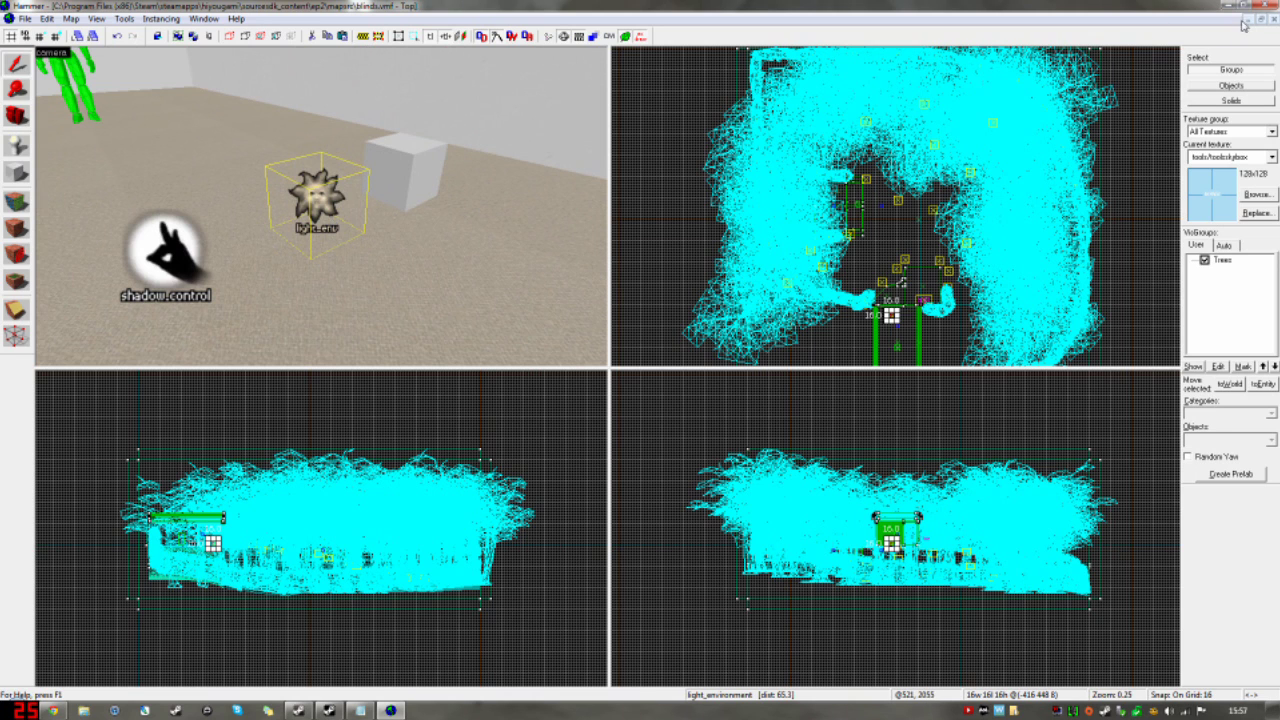
# Step: Paste the light_environment onto the floor beside the player start in tiny_baby_map, close the blinds map, and maximise tiny_baby_map
pyautogui.click(1260, 20)
pyautogui.click(556, 69)
pyautogui.click(451, 353)
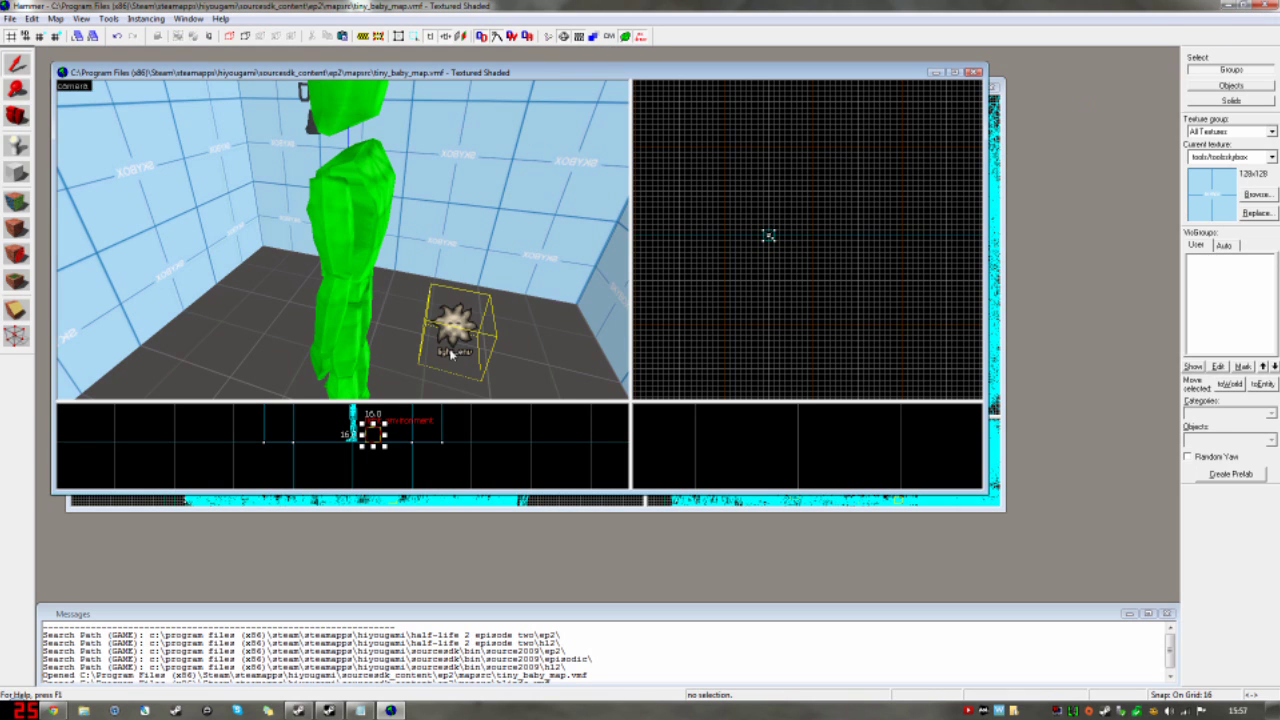
pyautogui.click(992, 88)
pyautogui.doubleClick(795, 75)
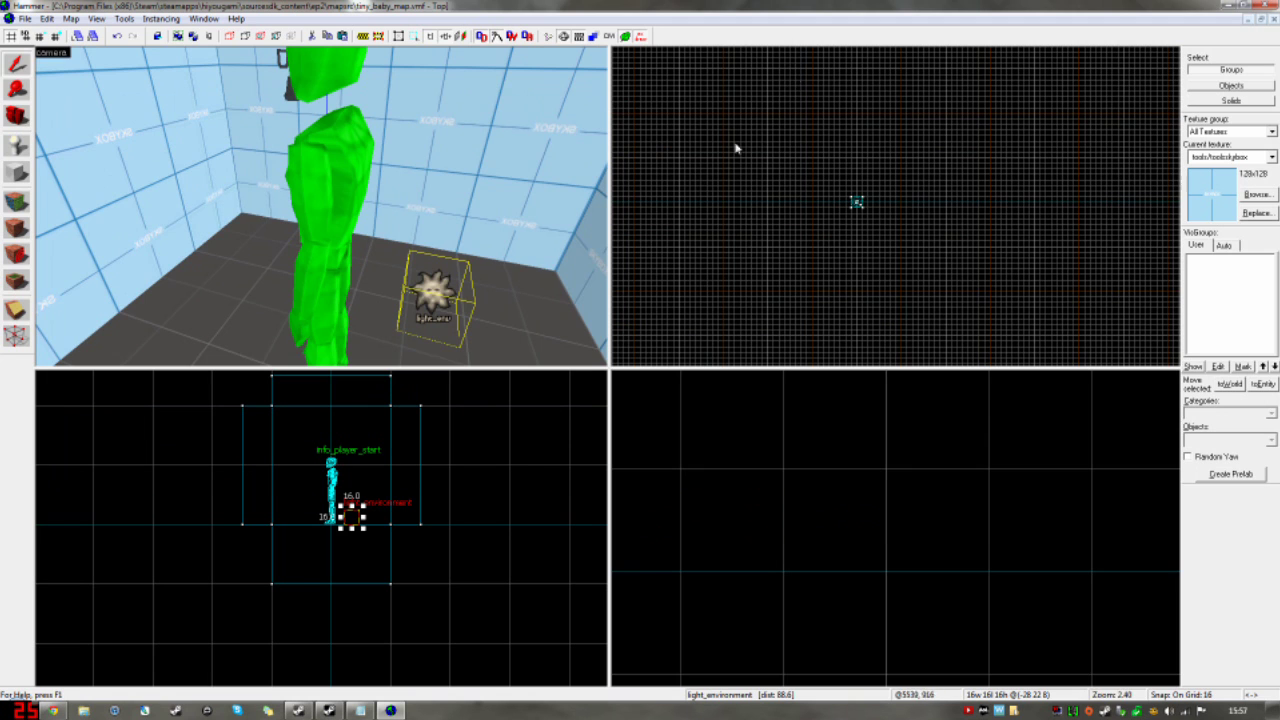
# Step: Open the properties of the sky_camera inside the 3D skybox basin and view the blocks around it
pyautogui.press('z')
pyautogui.press('s')
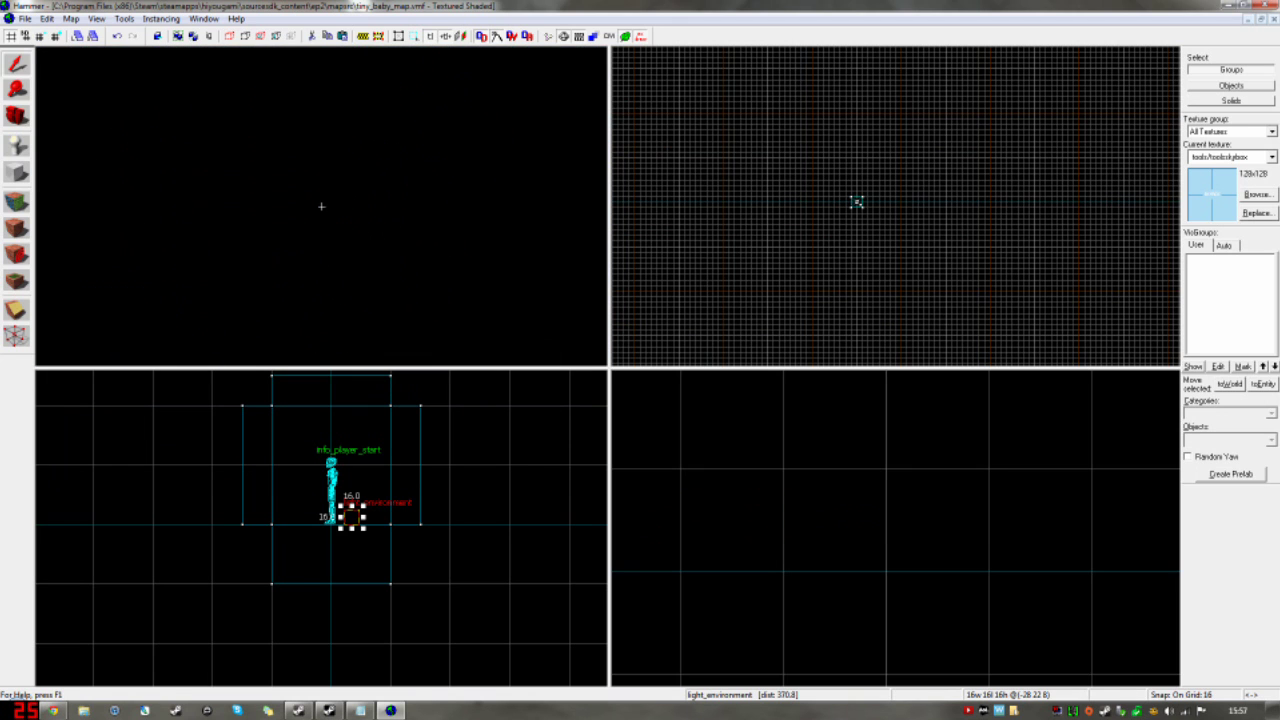
pyautogui.press('w')
pyautogui.press('a')
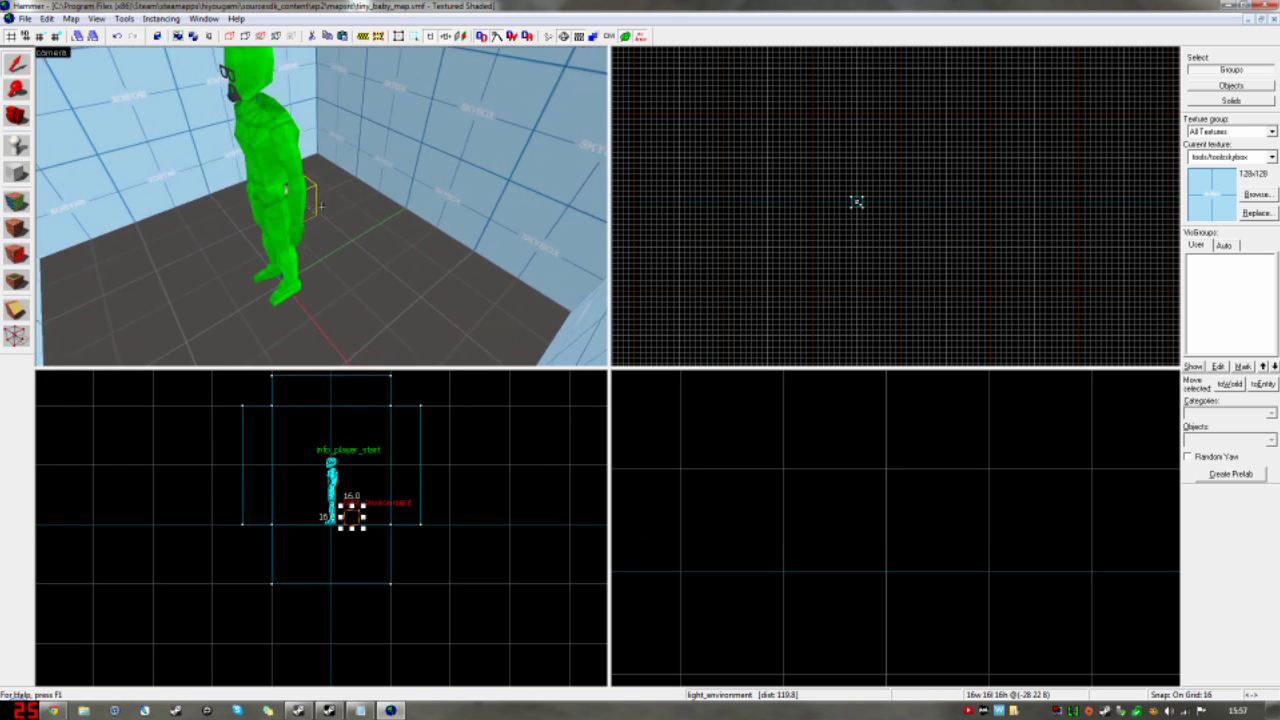
pyautogui.press('a')
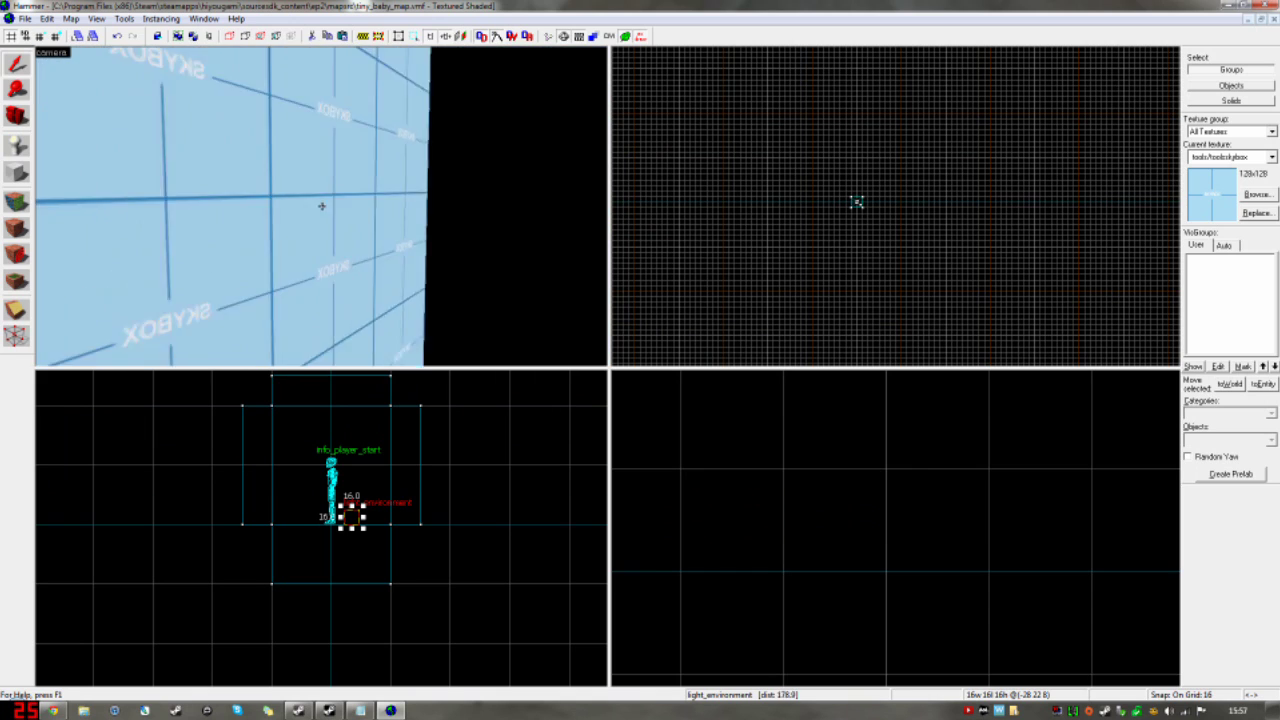
pyautogui.scroll(-8, 321, 206)
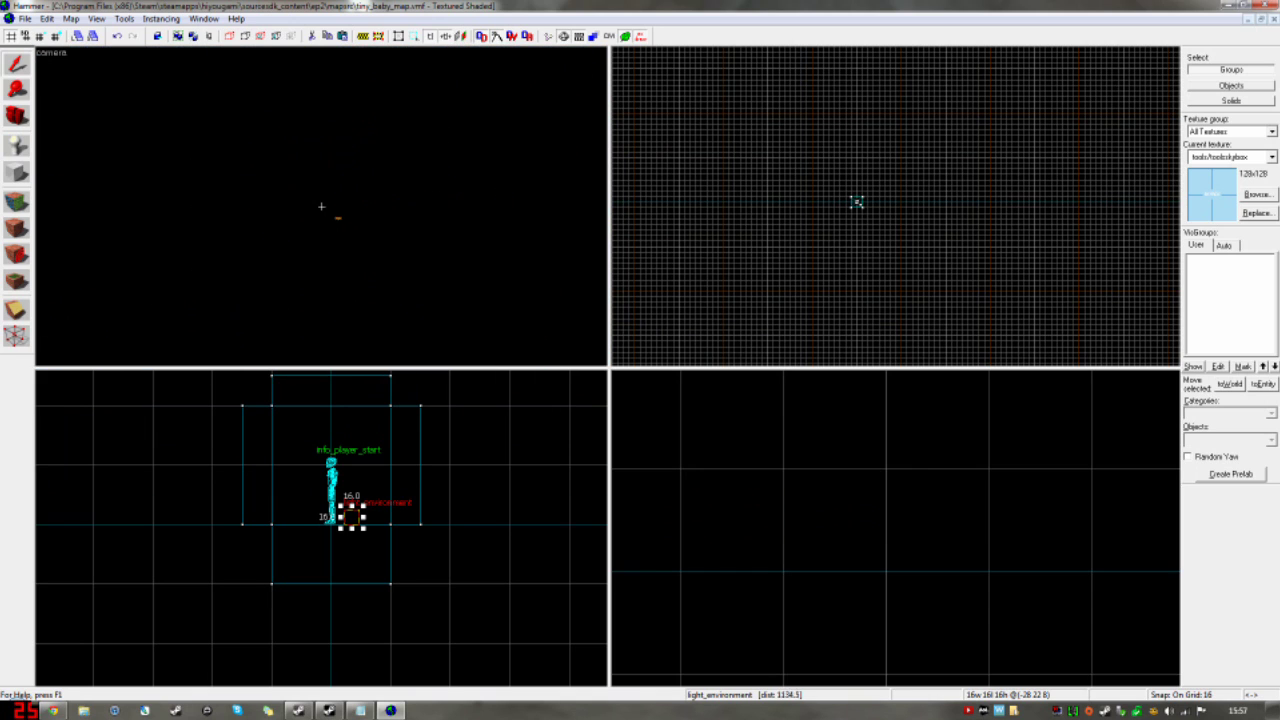
pyautogui.scroll(10, 321, 206)
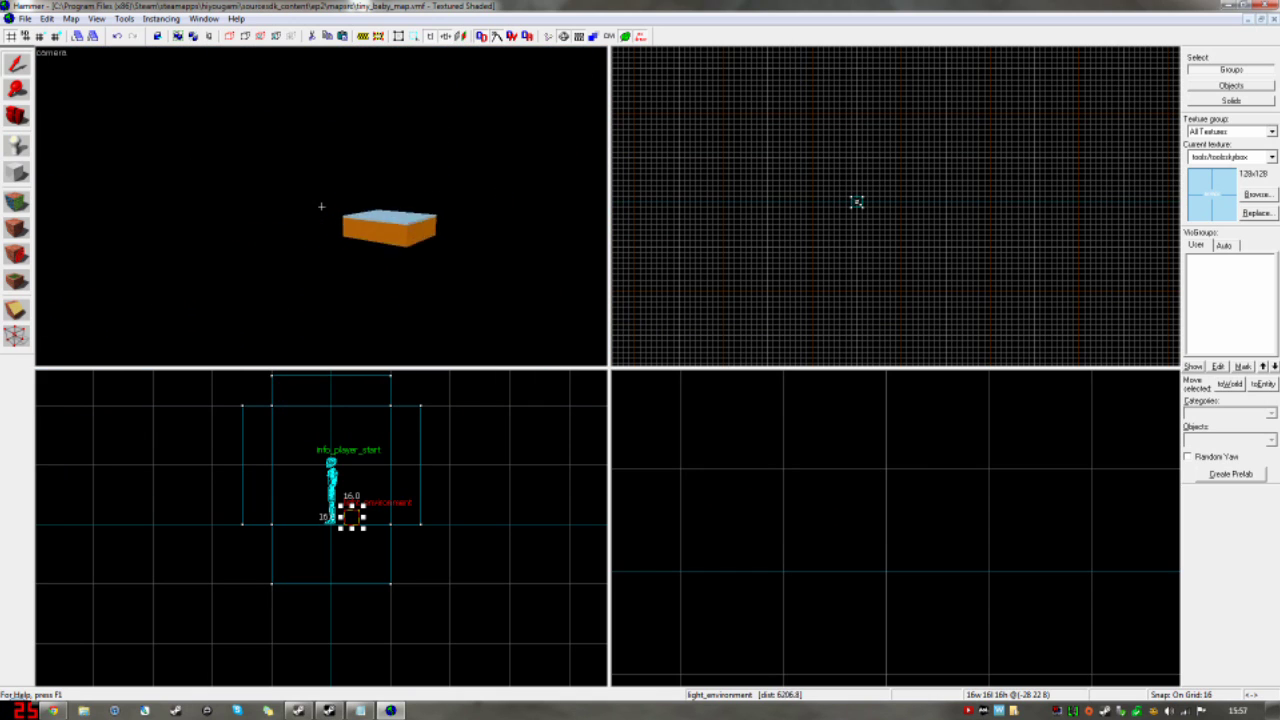
pyautogui.press('w')
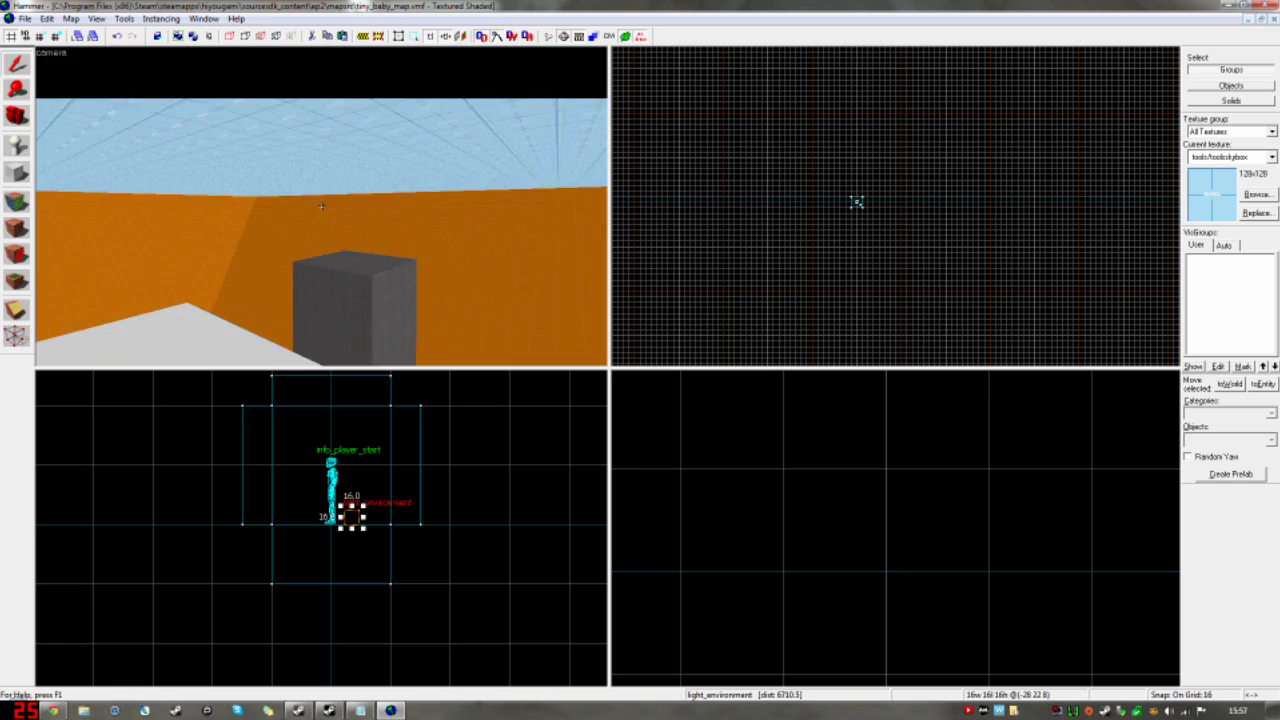
pyautogui.press('z')
pyautogui.doubleClick(352, 211)
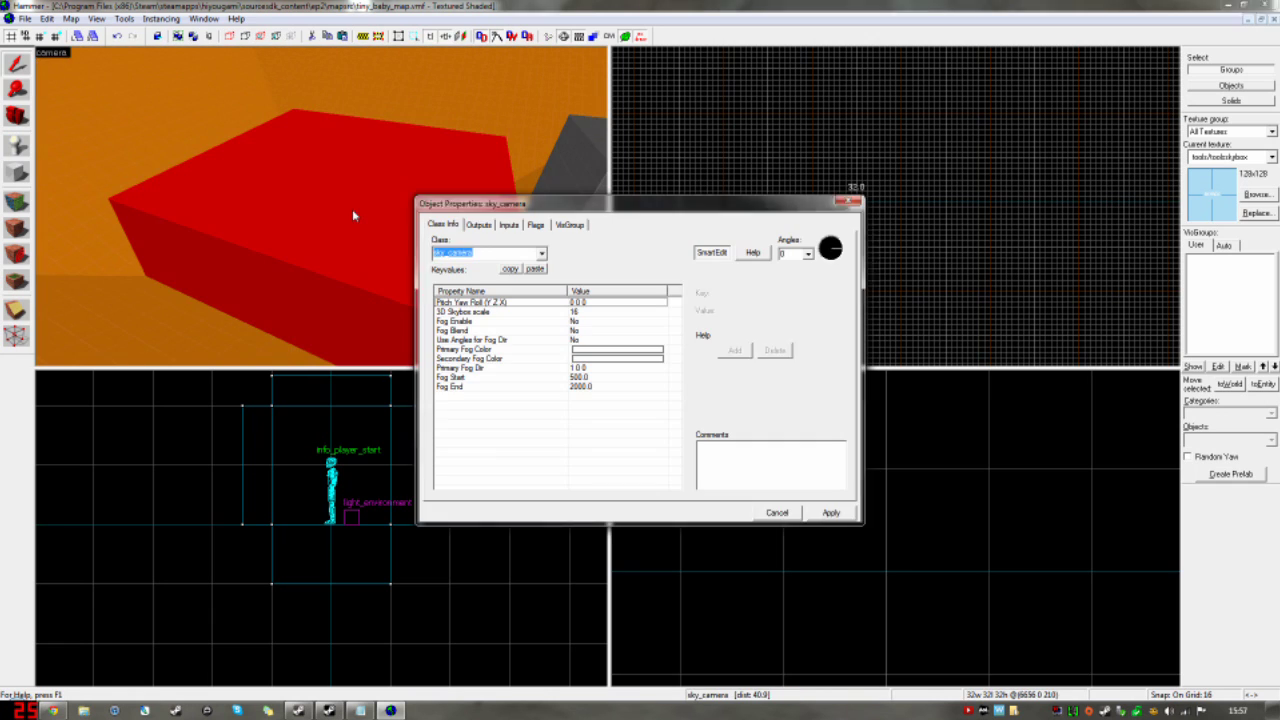
pyautogui.press('z')
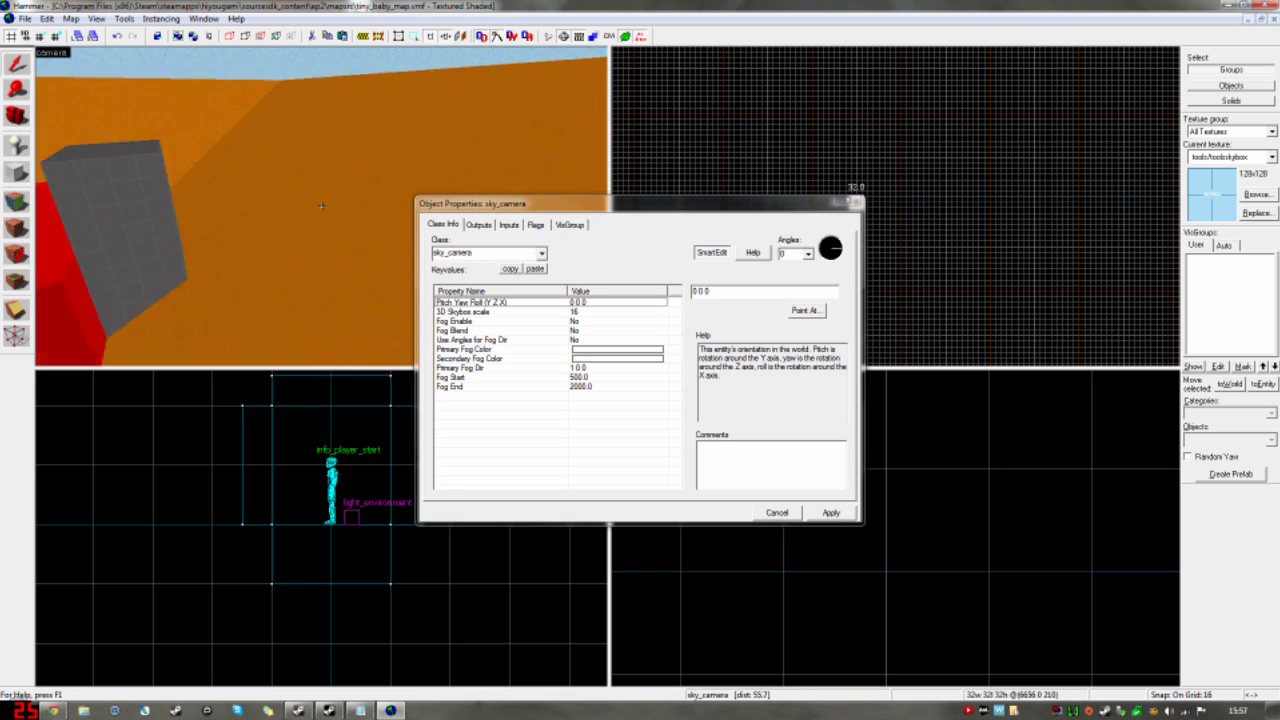
pyautogui.press('s')
pyautogui.press('z')
# Step: Review the sky_camera's 3D skybox scale and fog settings, close its properties, and clear the selection
pyautogui.click(522, 312)
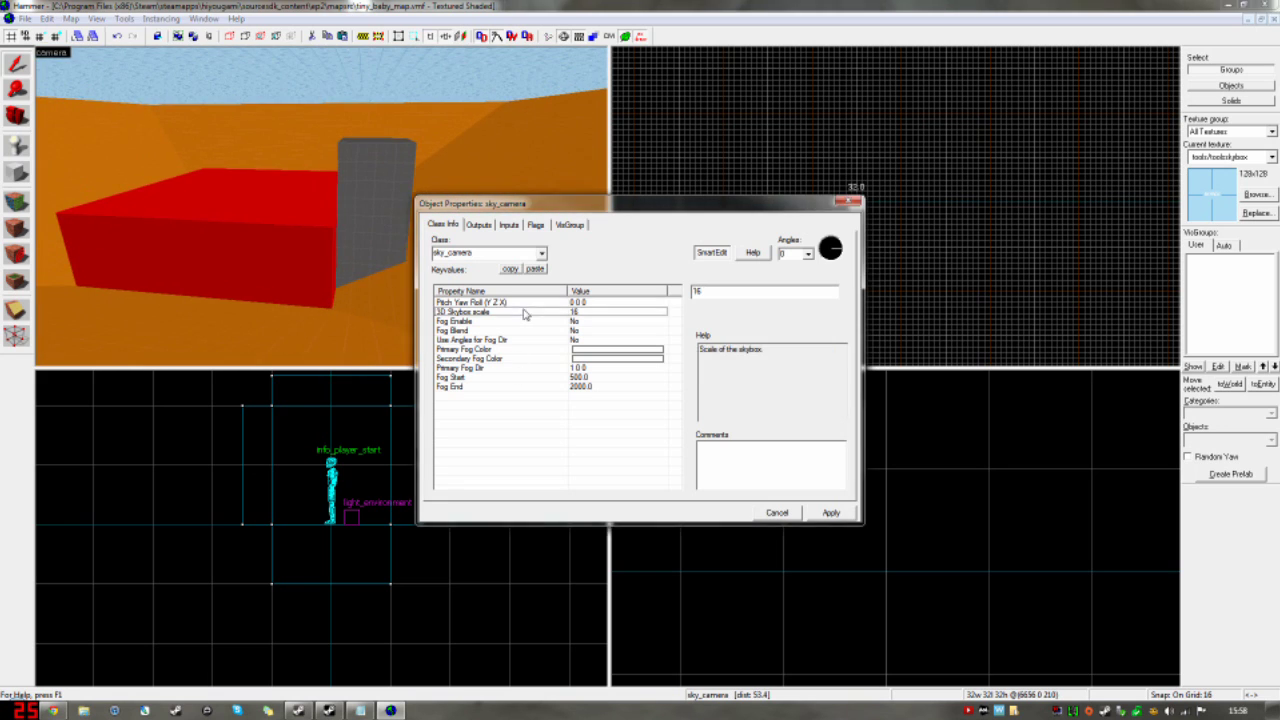
pyautogui.click(530, 322)
pyautogui.click(539, 341)
pyautogui.click(558, 332)
pyautogui.click(572, 368)
pyautogui.click(580, 388)
pyautogui.click(593, 322)
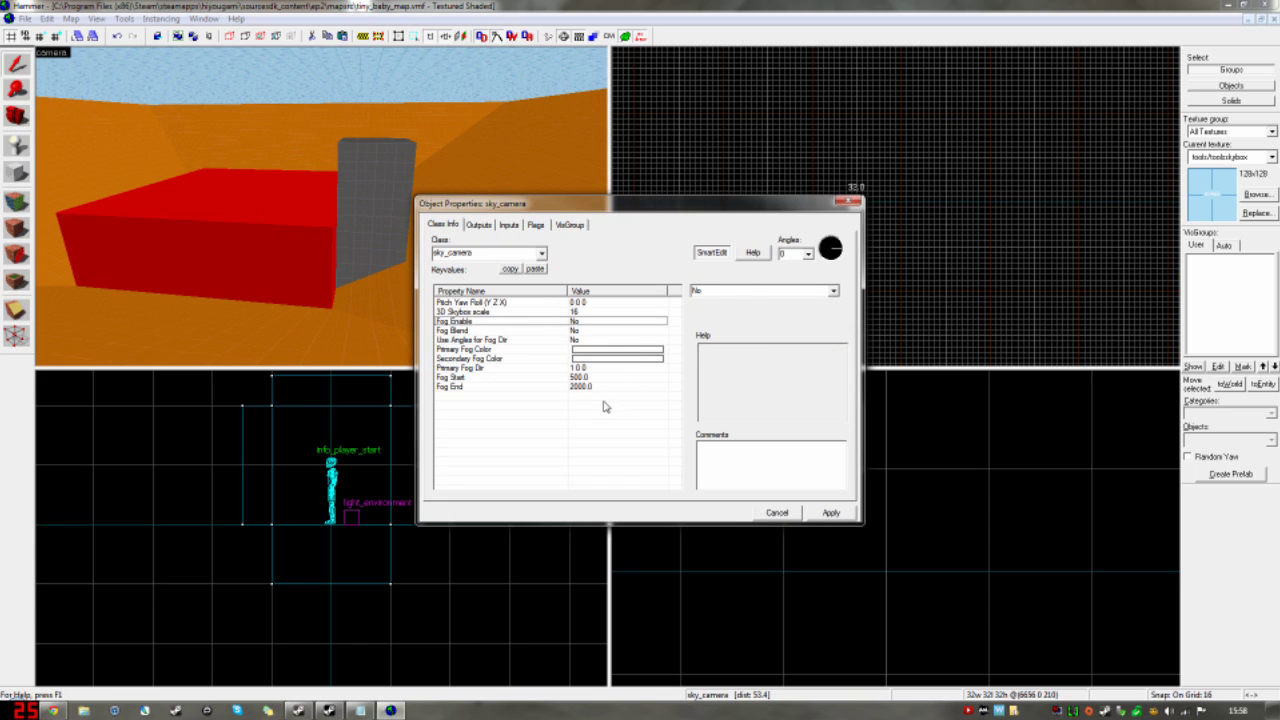
pyautogui.click(851, 202)
pyautogui.press('Escape')
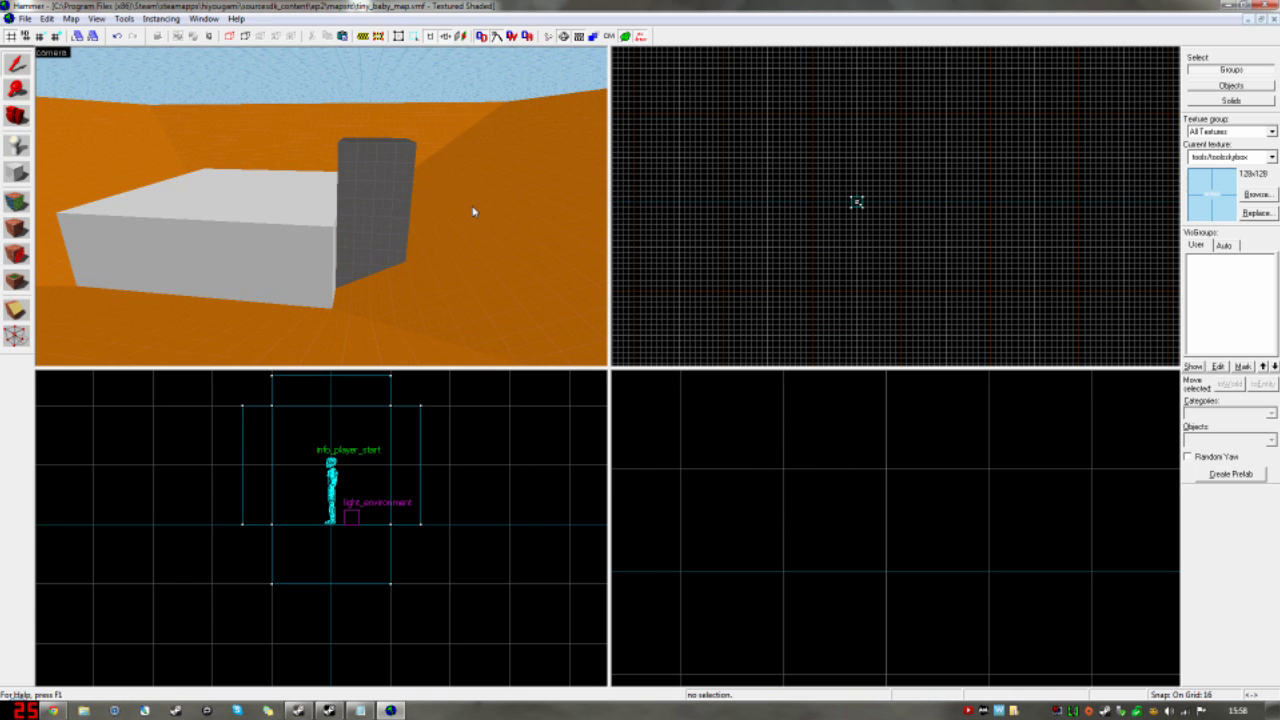
# Step: Run the map, switch to Half-Life 2: Episode Two, and load tiny_baby_map through the developer console
pyautogui.press('F9')
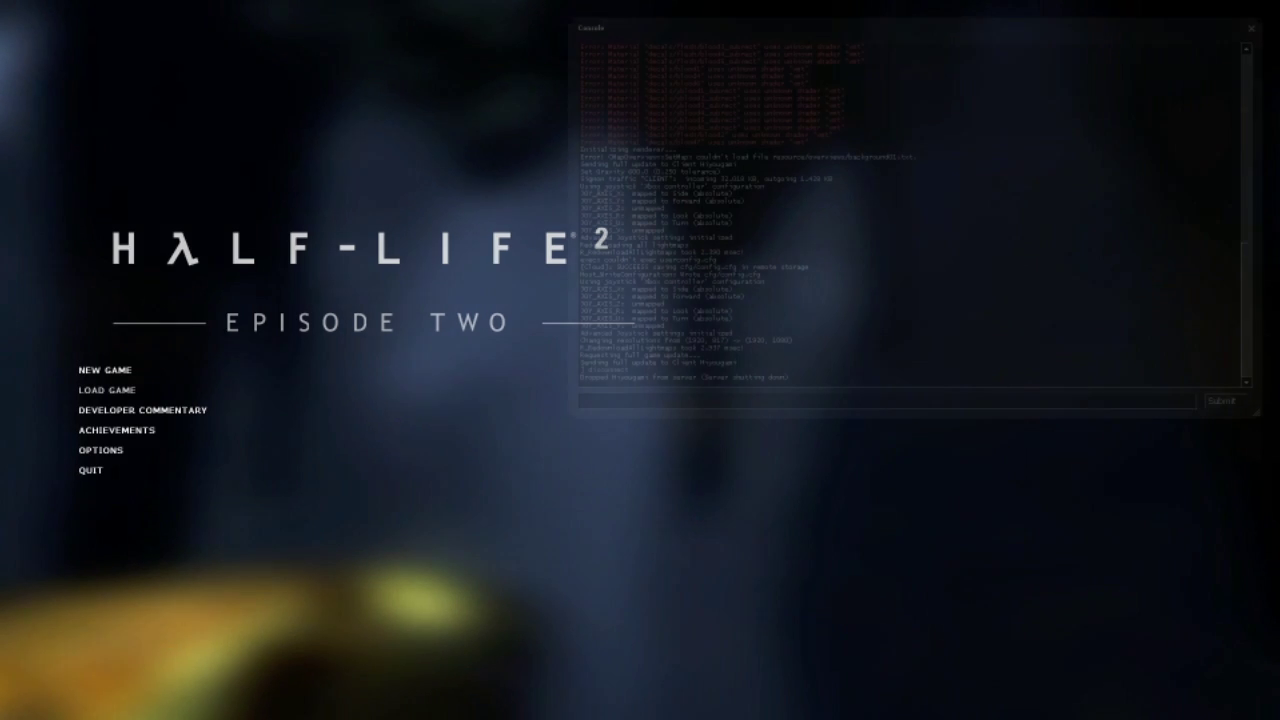
pyautogui.write('map tunby===')
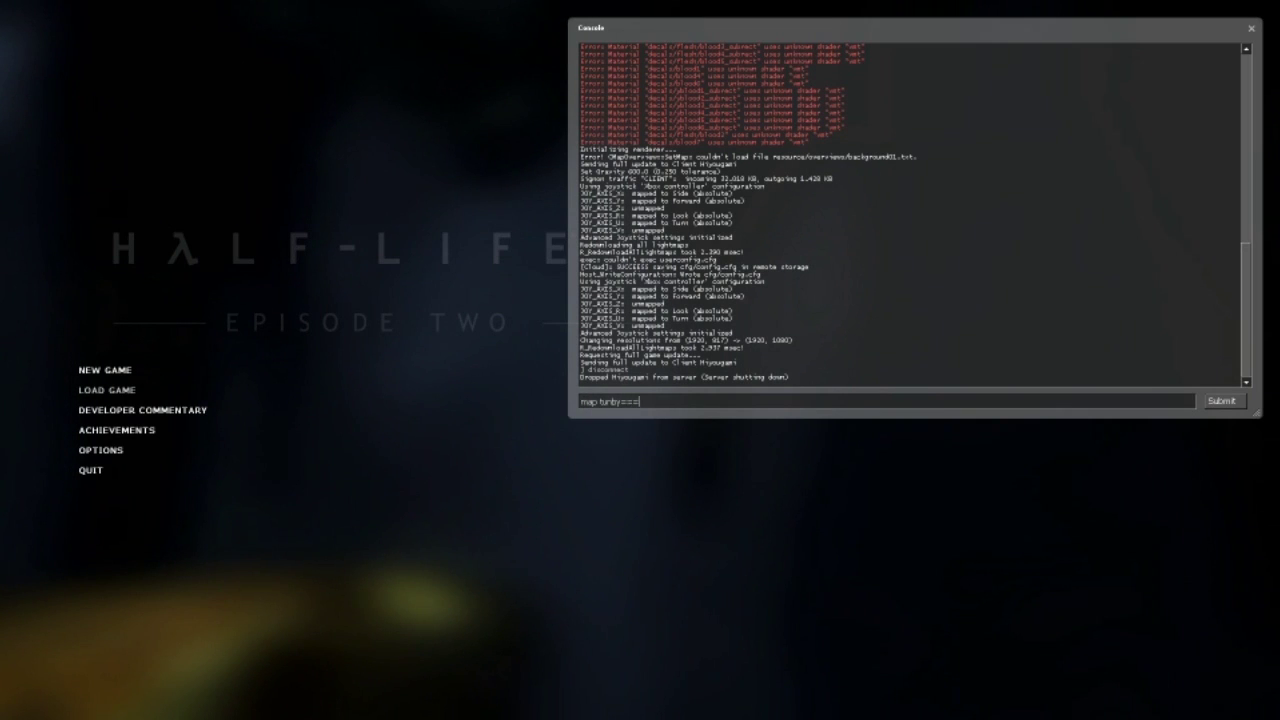
pyautogui.press('BackSpace')
pyautogui.press('BackSpace')
pyautogui.press('BackSpace')
pyautogui.press('BackSpace')
pyautogui.write('iny')
pyautogui.press('Return')
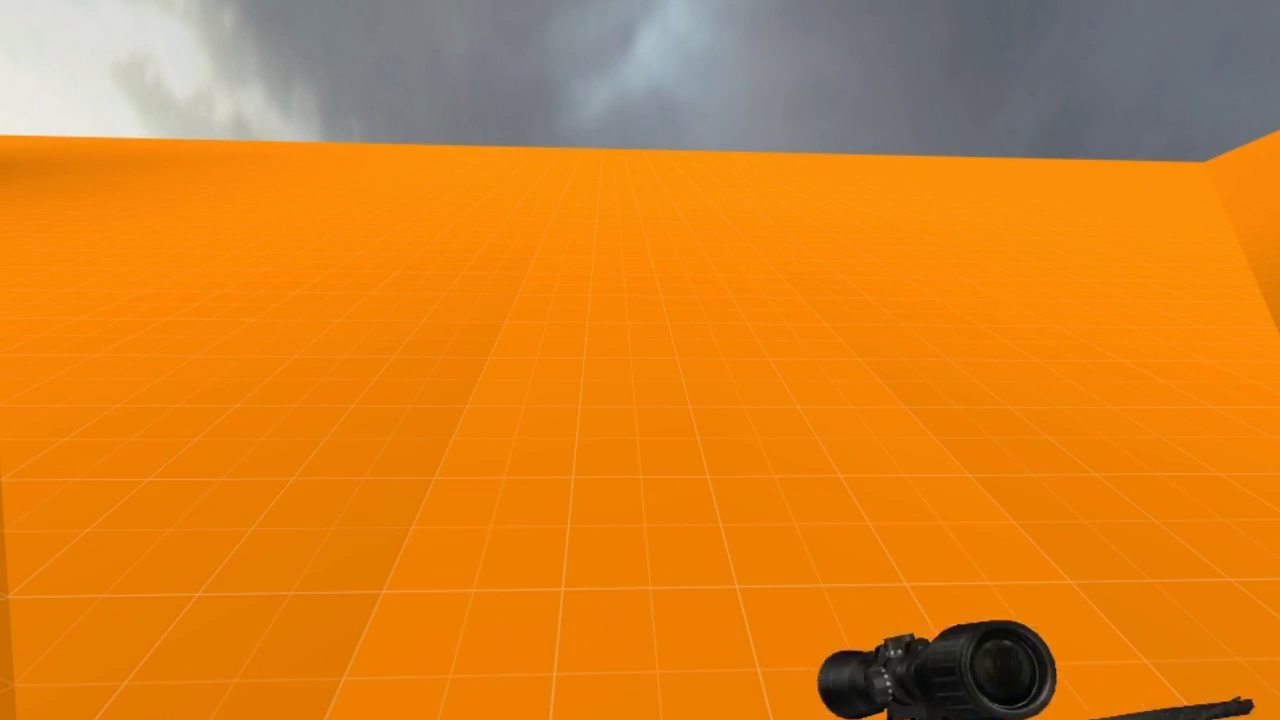
# Step: Examine the skybox basin and its blocks in game from the player-start room and, with noclip, from outside it
pyautogui.press('w')
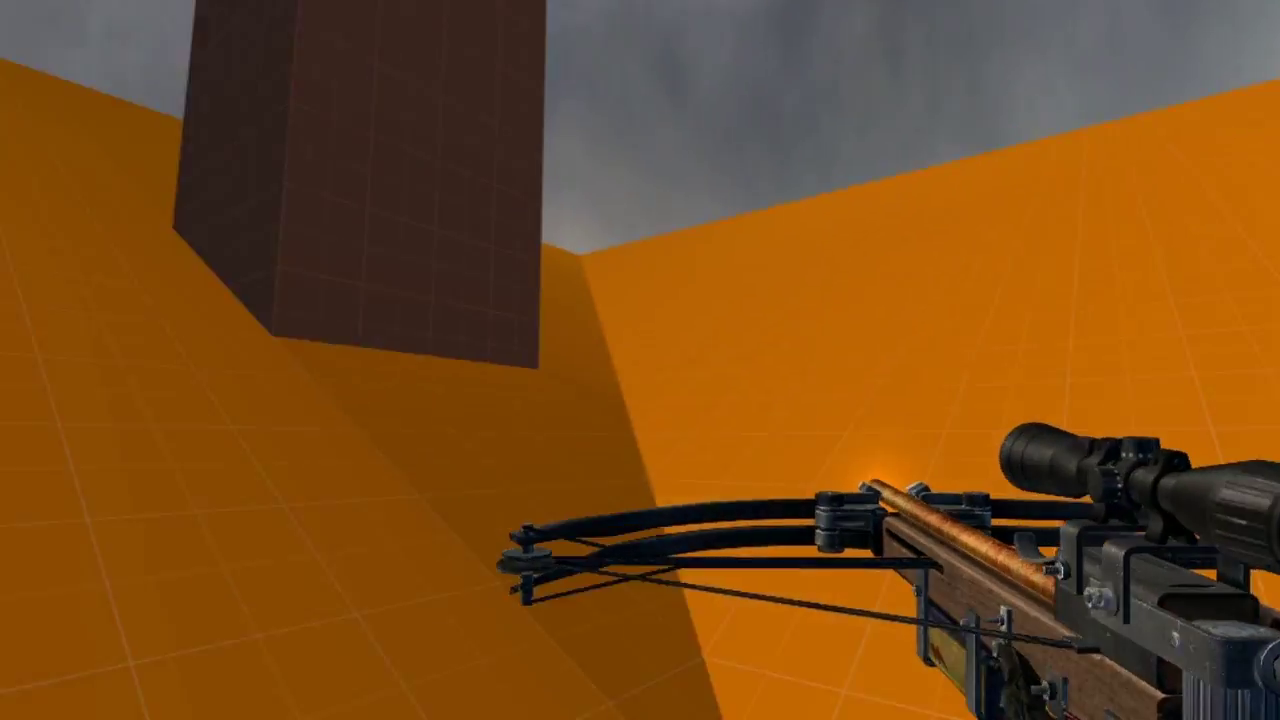
pyautogui.press('w')
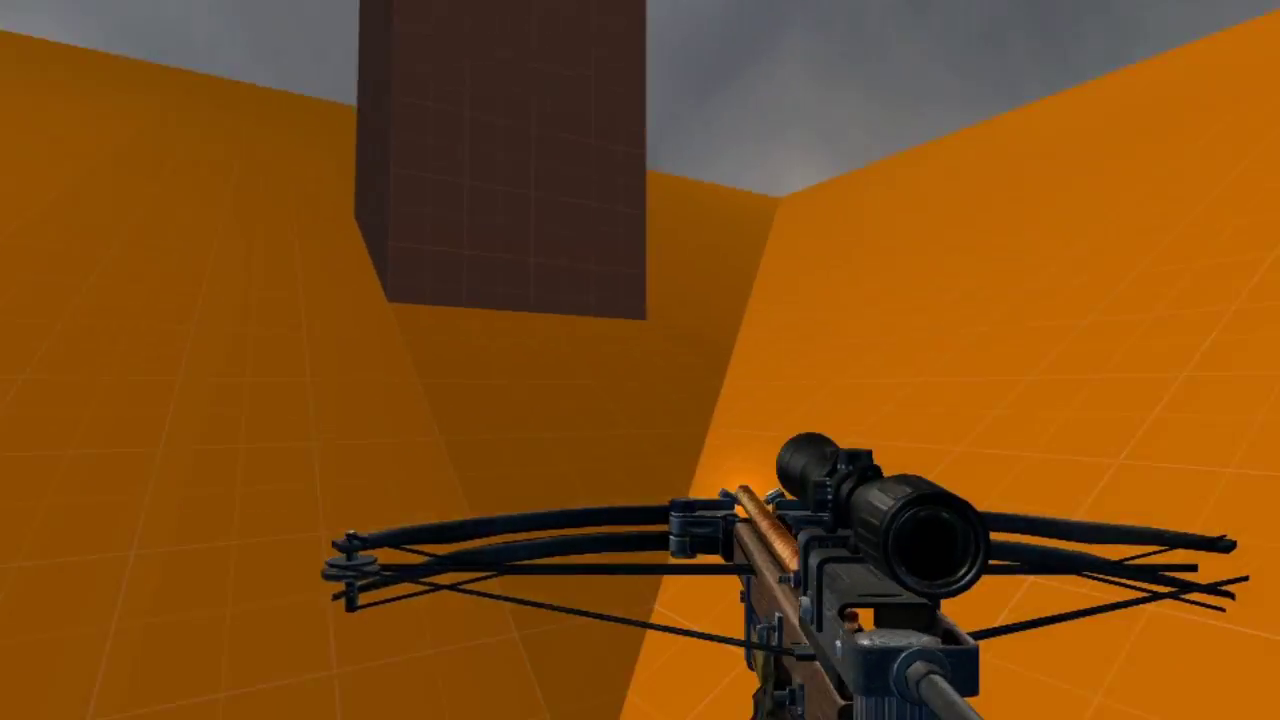
pyautogui.press('w')
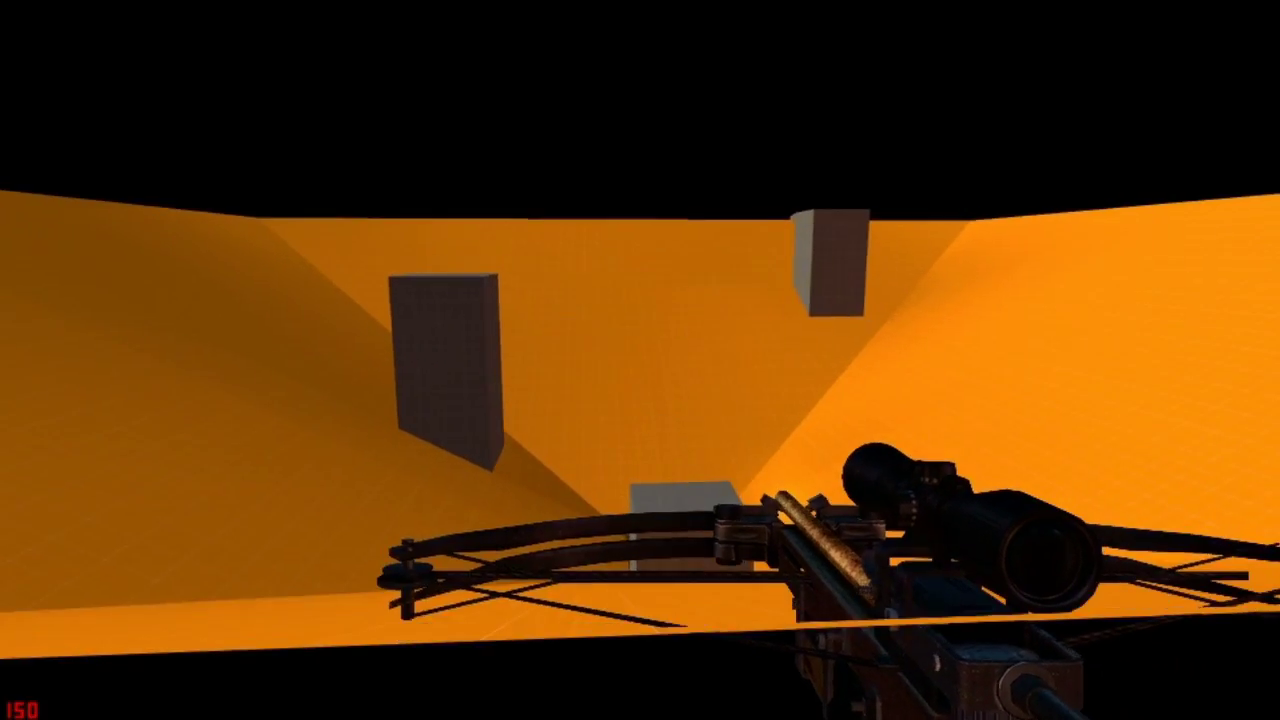
pyautogui.press('w')
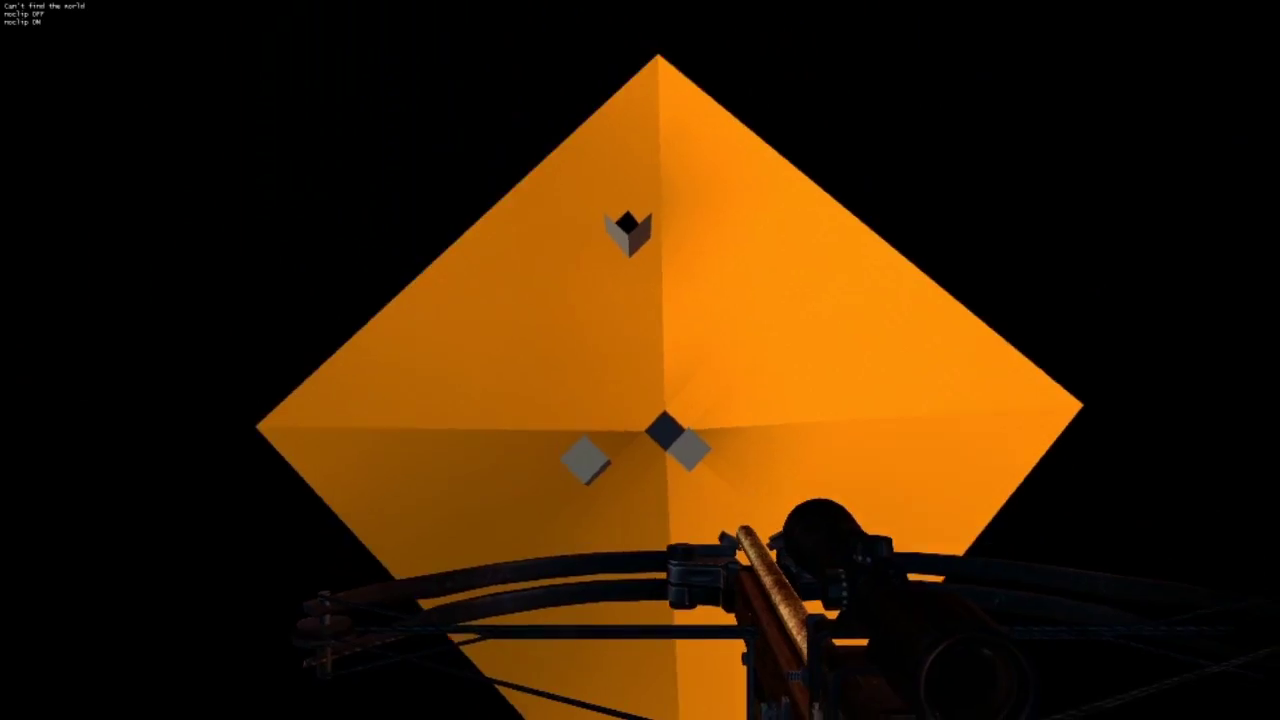
pyautogui.press('w')
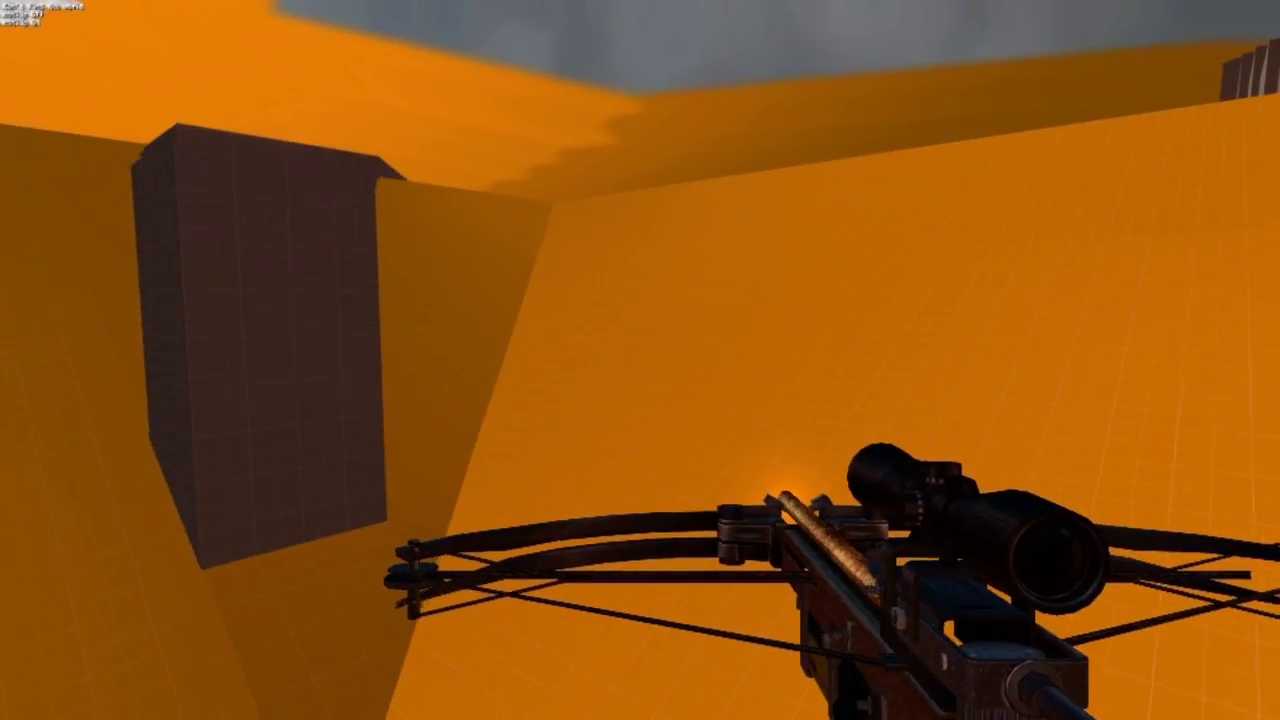
pyautogui.press('w')
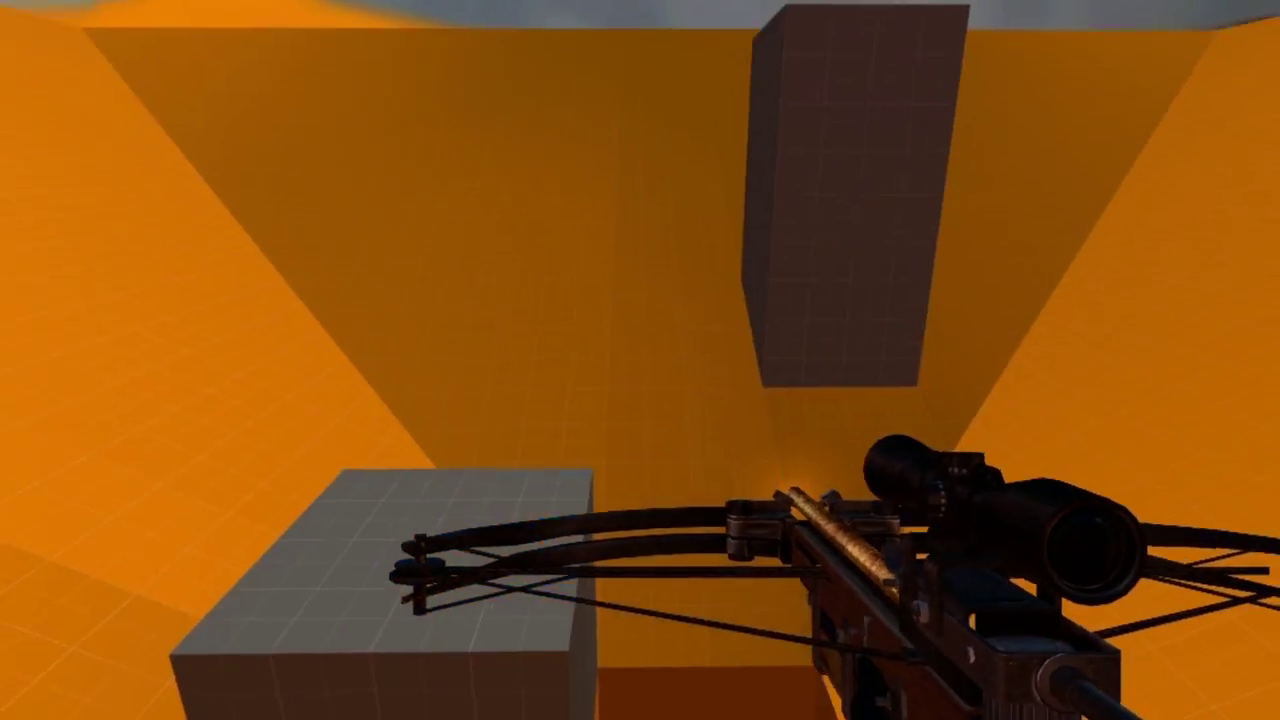